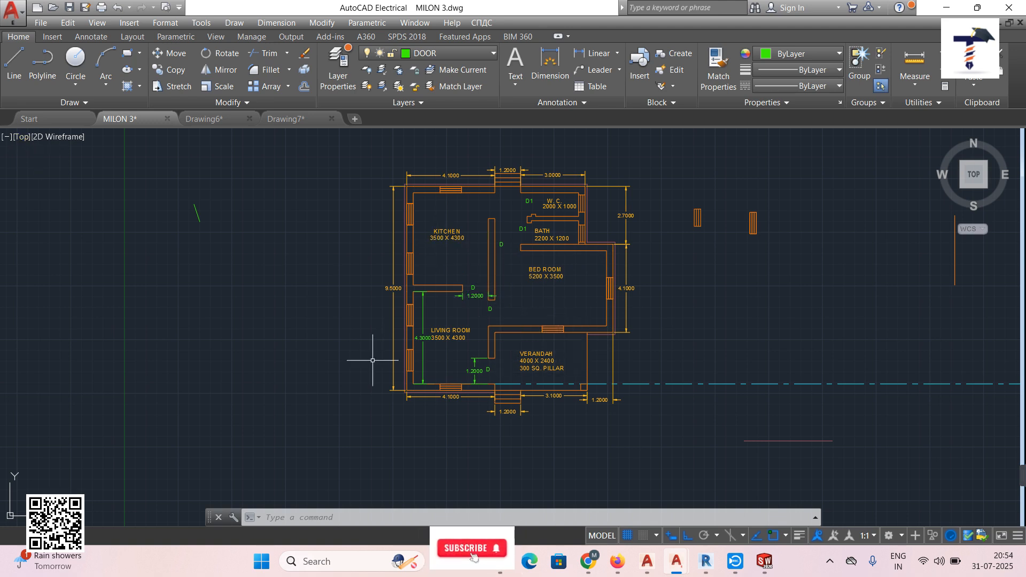
Inspect the floor plan in SW Isometric view and return the viewport to the Top view
click(18, 137)
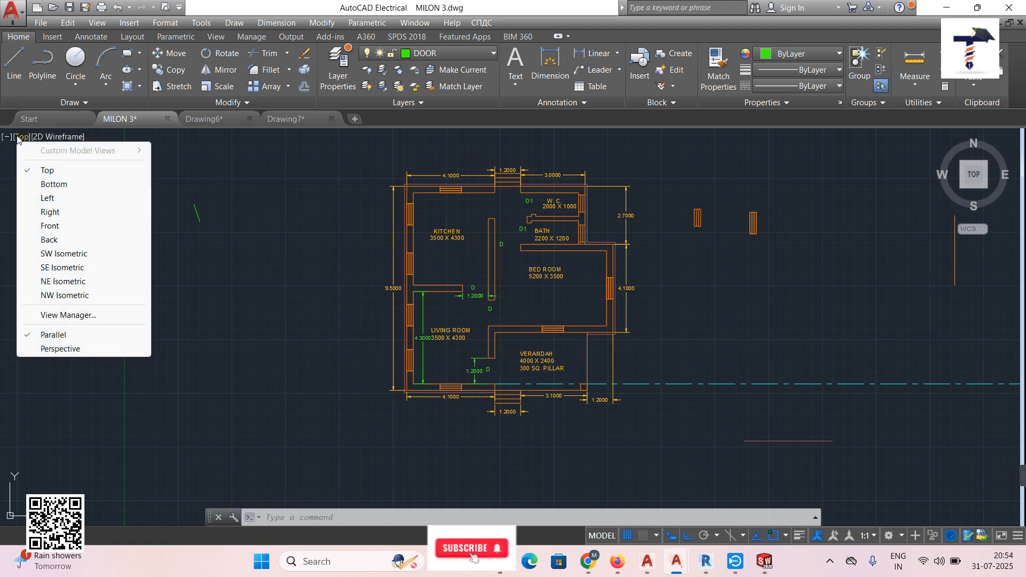
click(59, 255)
middle_drag(507, 402, 639, 367)
scroll(462, 385, up, 4)
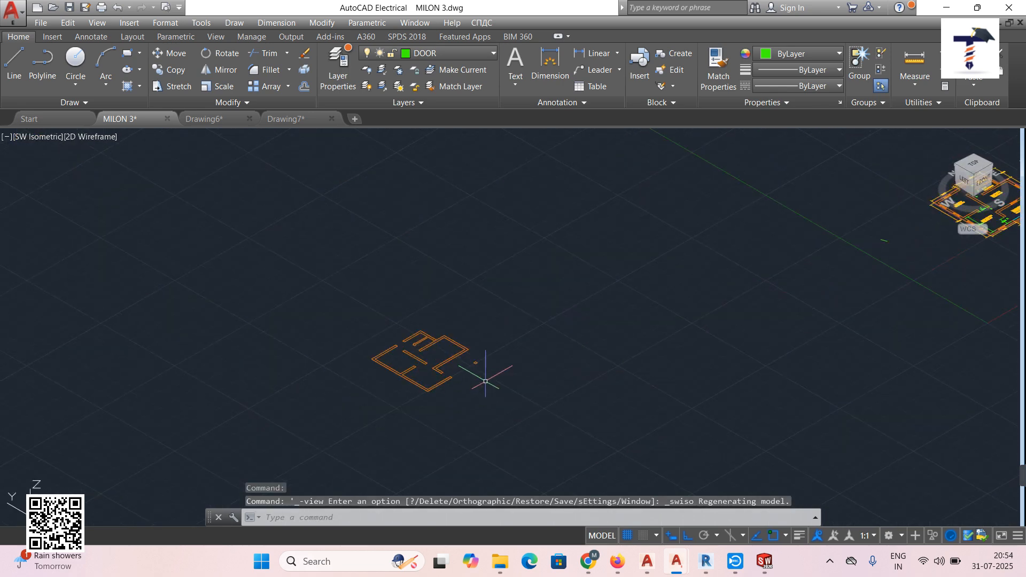
middle_drag(860, 301, 558, 346)
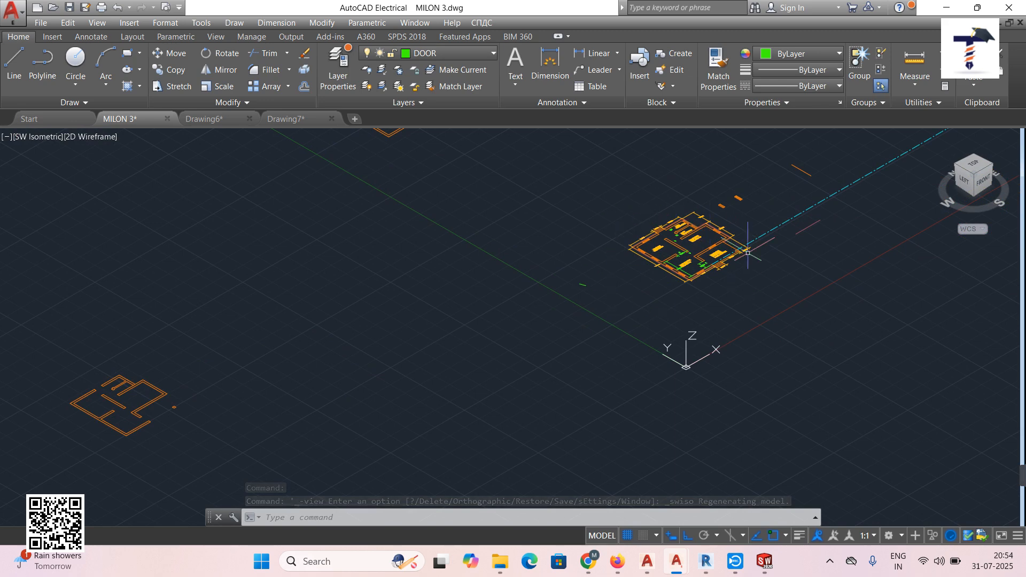
click(42, 136)
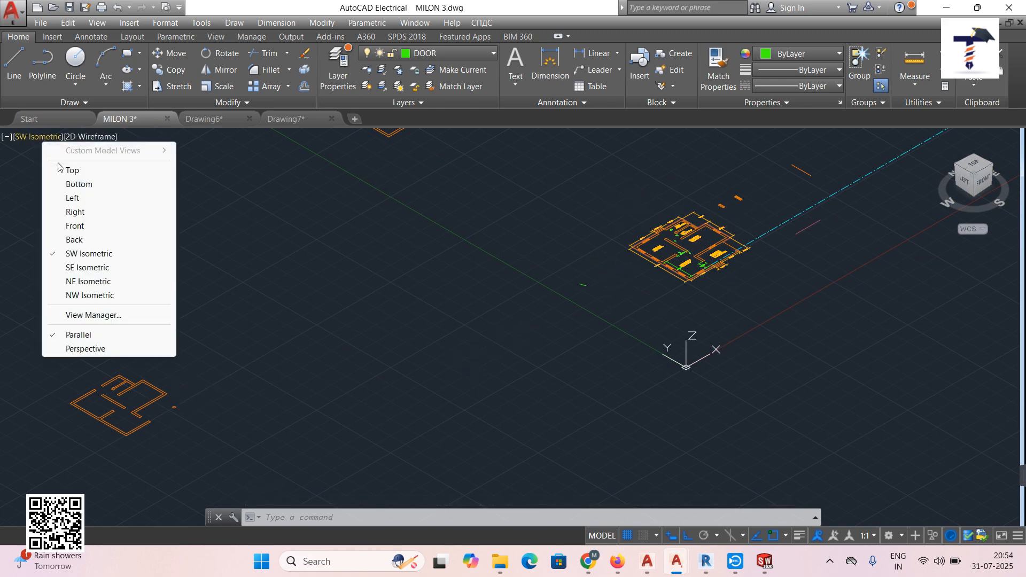
click(59, 169)
scroll(399, 360, up, 4)
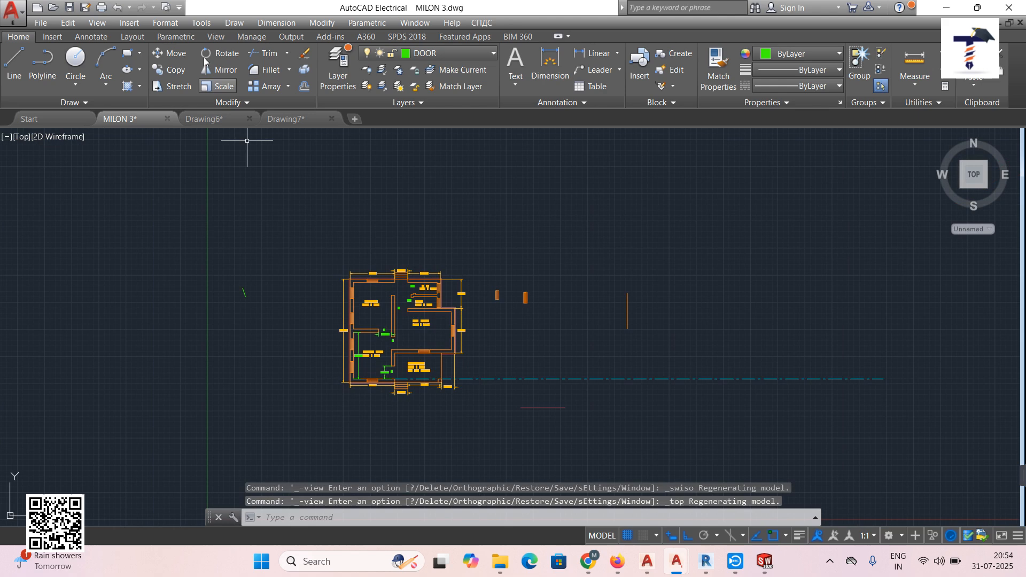
Copy the complete floor plan with its dimensions and labels about 27 units horizontally in the negative X direction
click(234, 23)
click(234, 24)
click(322, 22)
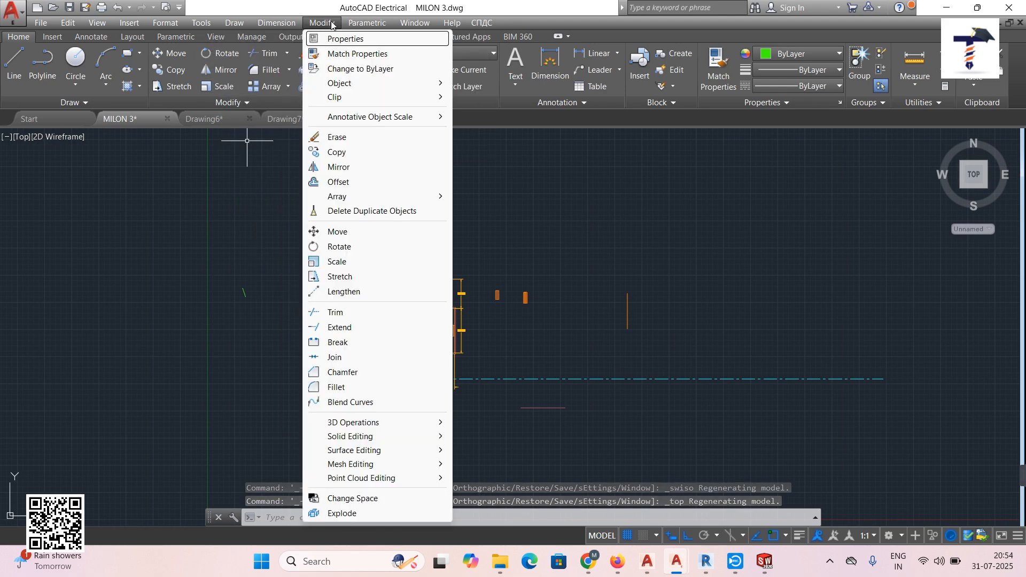
click(338, 152)
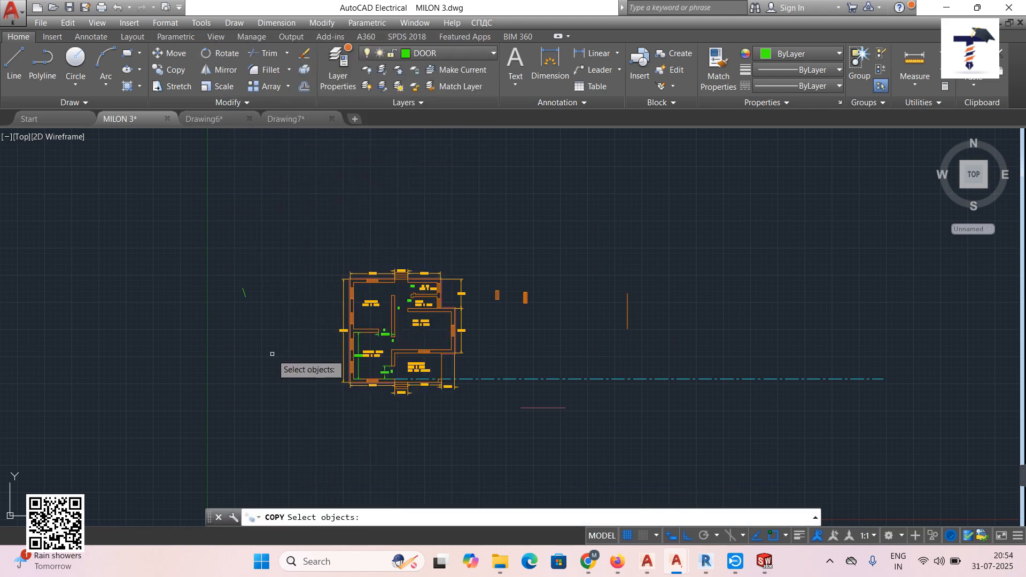
mouse_move(270, 350)
mouse_down()
mouse_move(303, 407)
mouse_move(458, 417)
mouse_move(494, 345)
mouse_move(480, 285)
mouse_move(402, 235)
mouse_move(351, 227)
mouse_up()
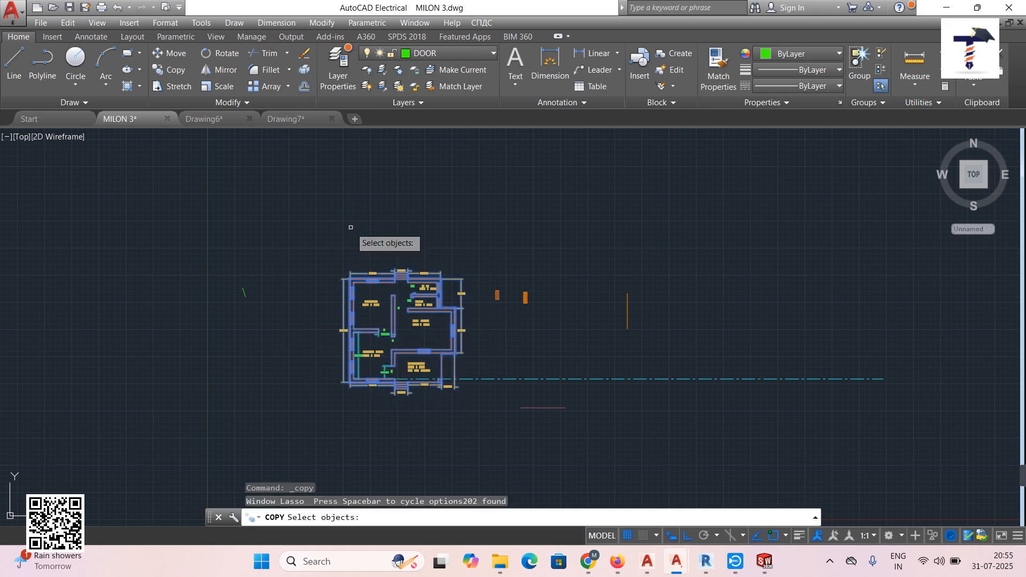
key(Return)
click(350, 369)
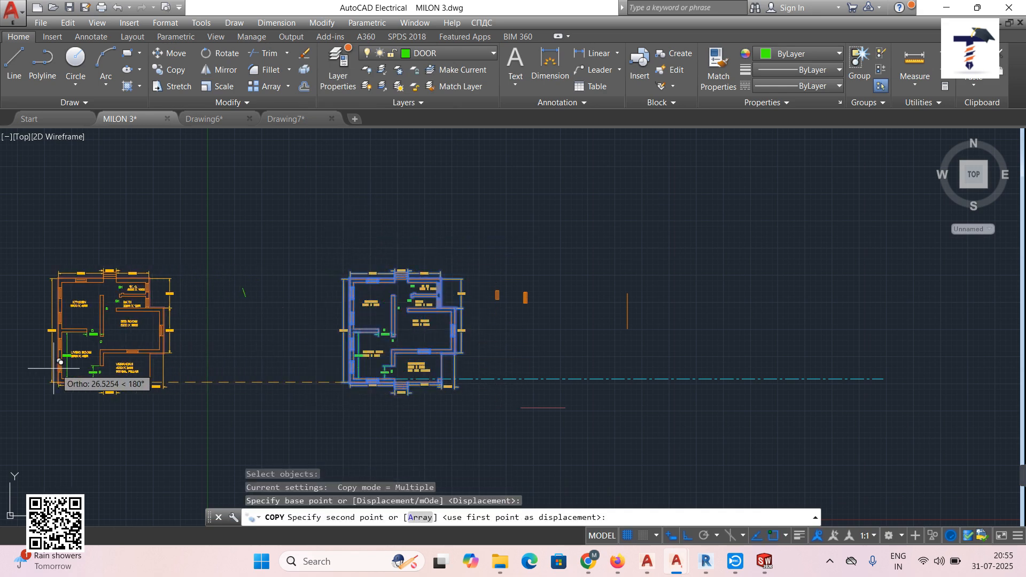
click(56, 369)
key(Escape)
key(Escape)
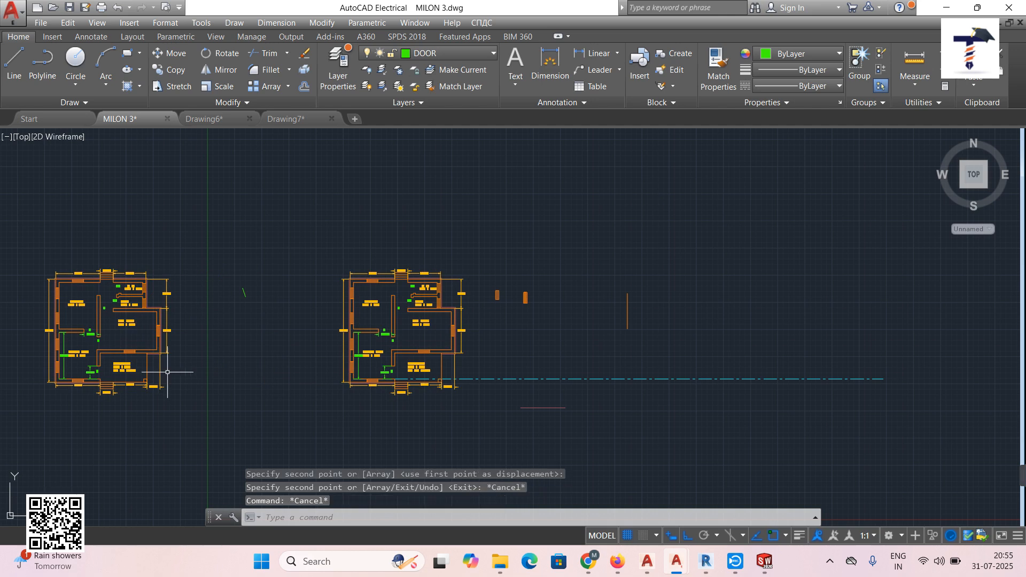
Switch the viewport to SW Isometric and frame the copied floor plan
middle_drag(166, 367, 503, 367)
click(18, 136)
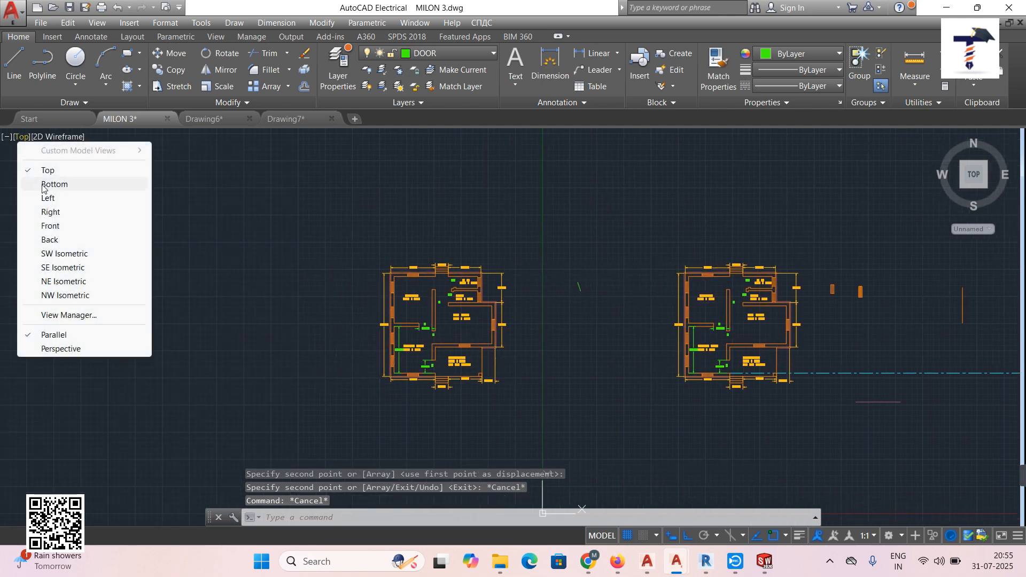
click(59, 252)
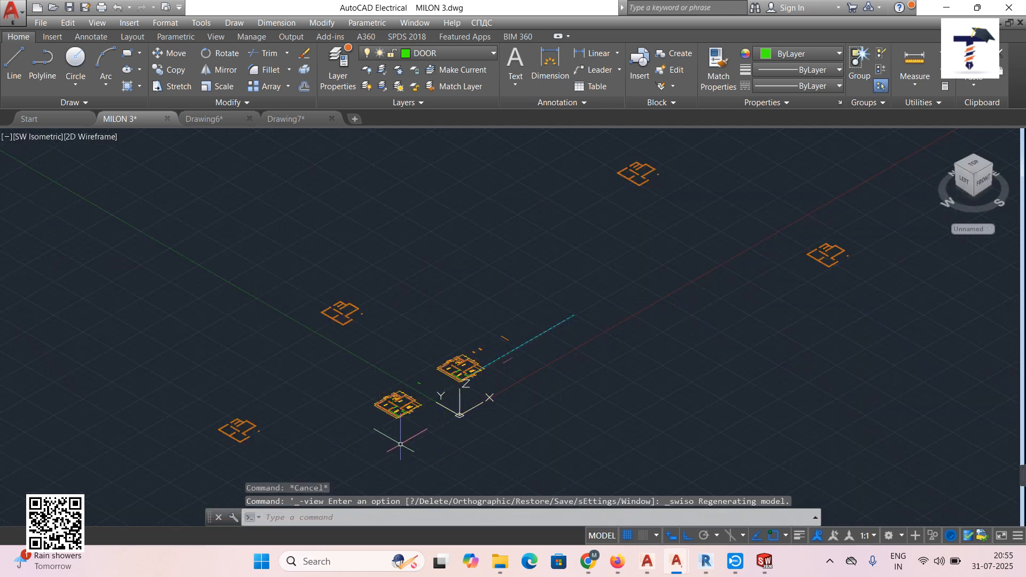
scroll(399, 432, up, 10)
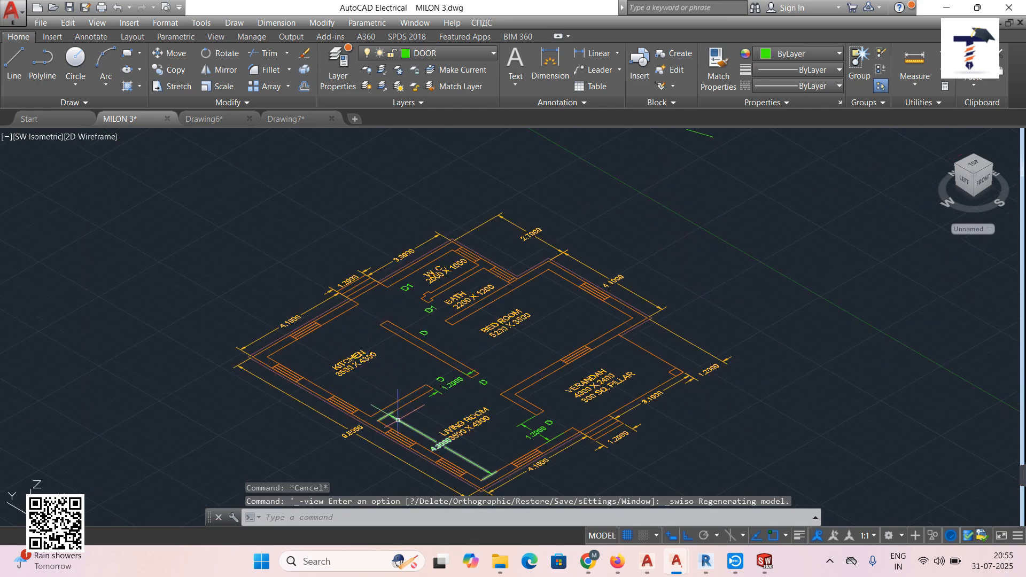
scroll(351, 311, down, 6)
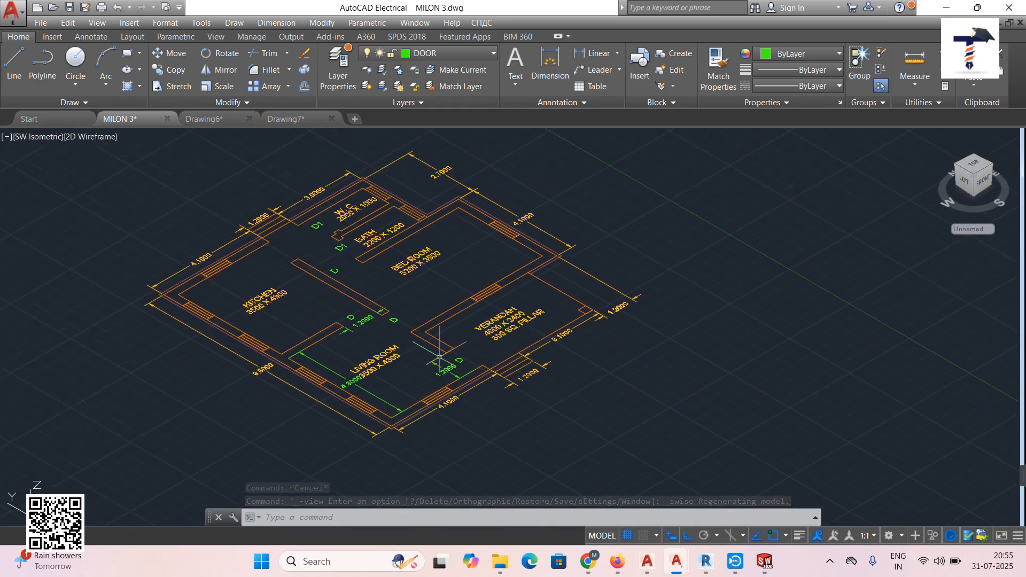
Erase the living room, bedroom, verandah, kitchen and bath labels from the copied plan
scroll(440, 357, up, 4)
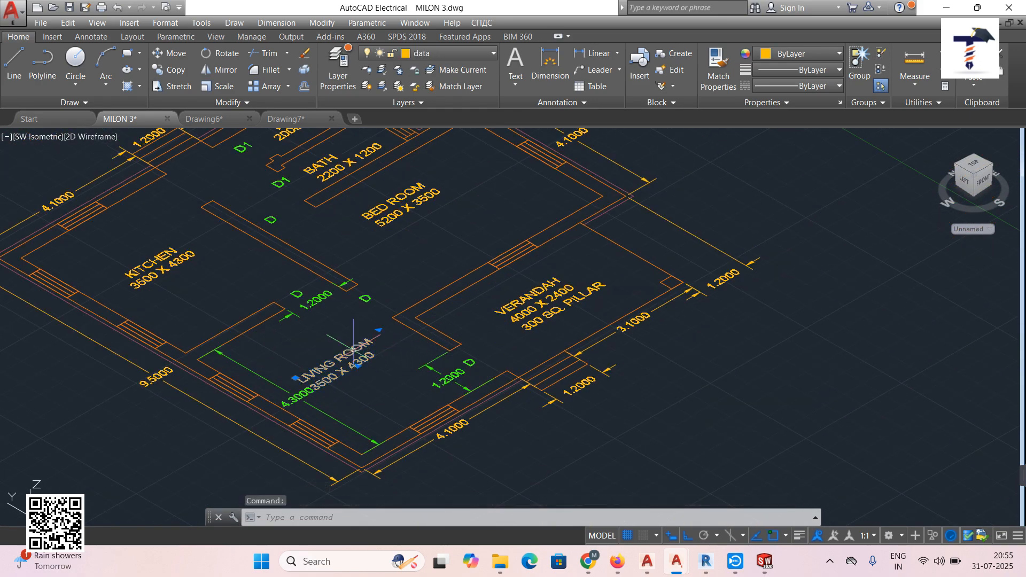
key(Delete)
click(379, 234)
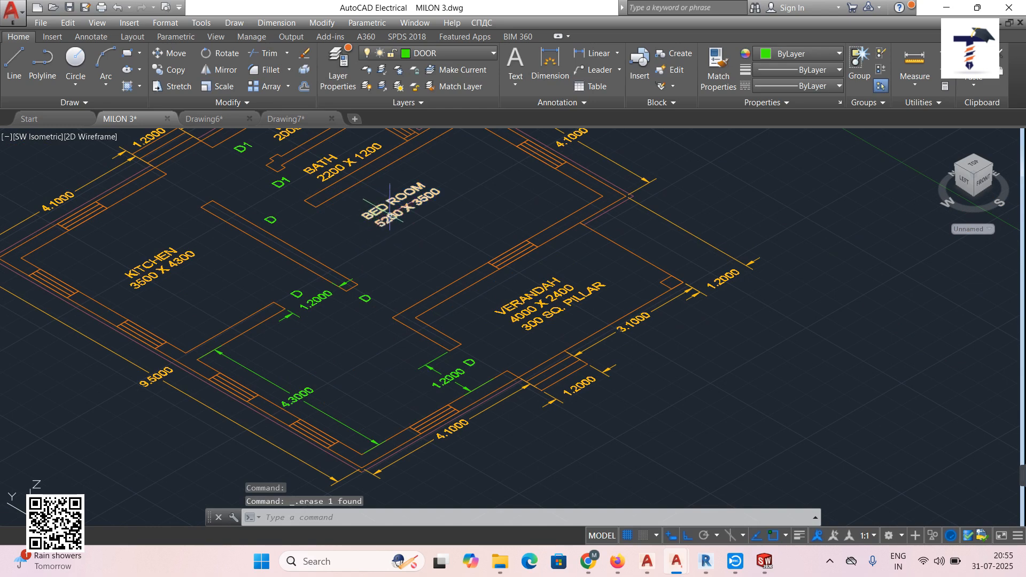
key(Delete)
click(545, 299)
key(Delete)
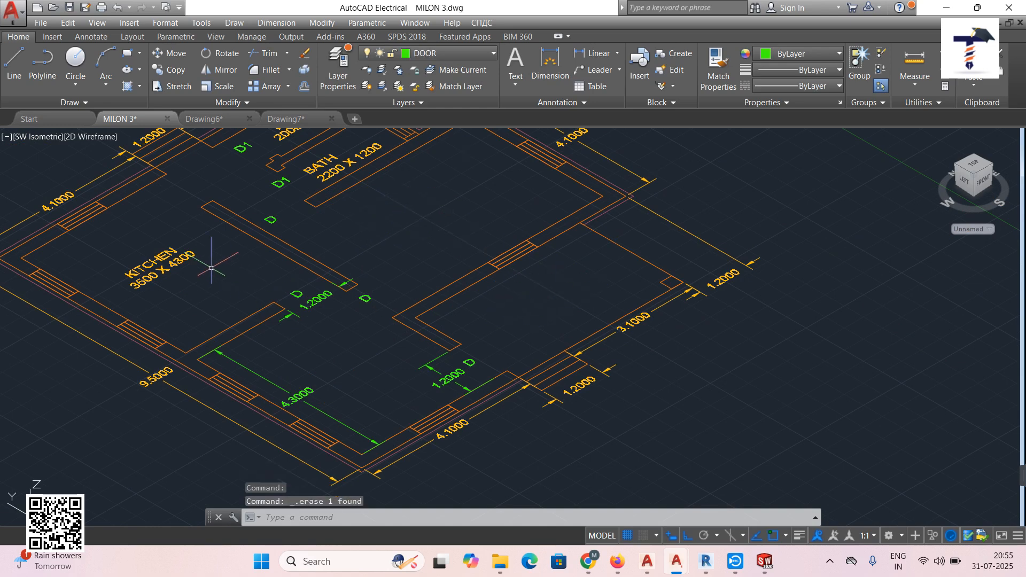
click(162, 270)
key(Delete)
click(325, 160)
key(Delete)
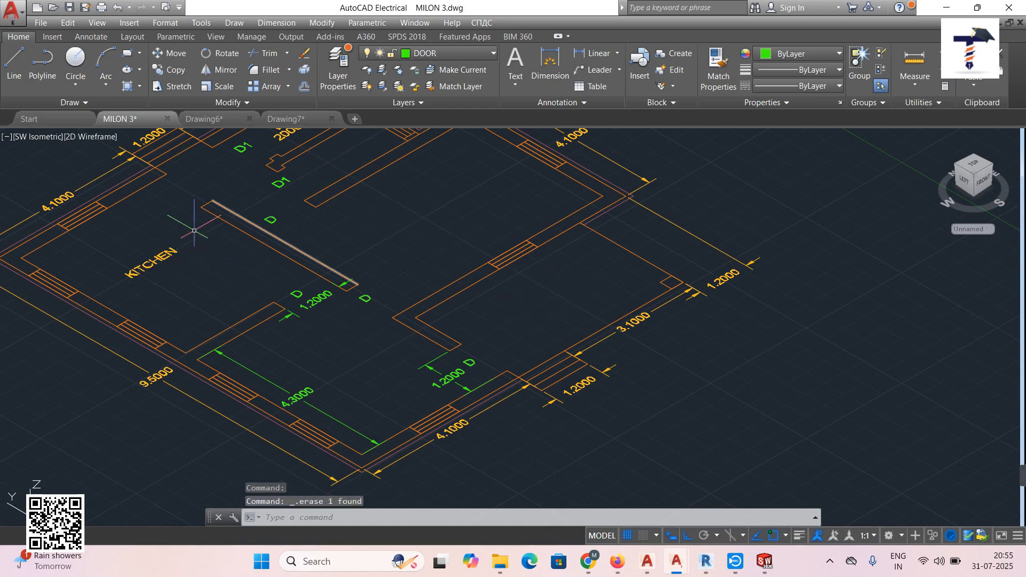
click(153, 262)
key(Delete)
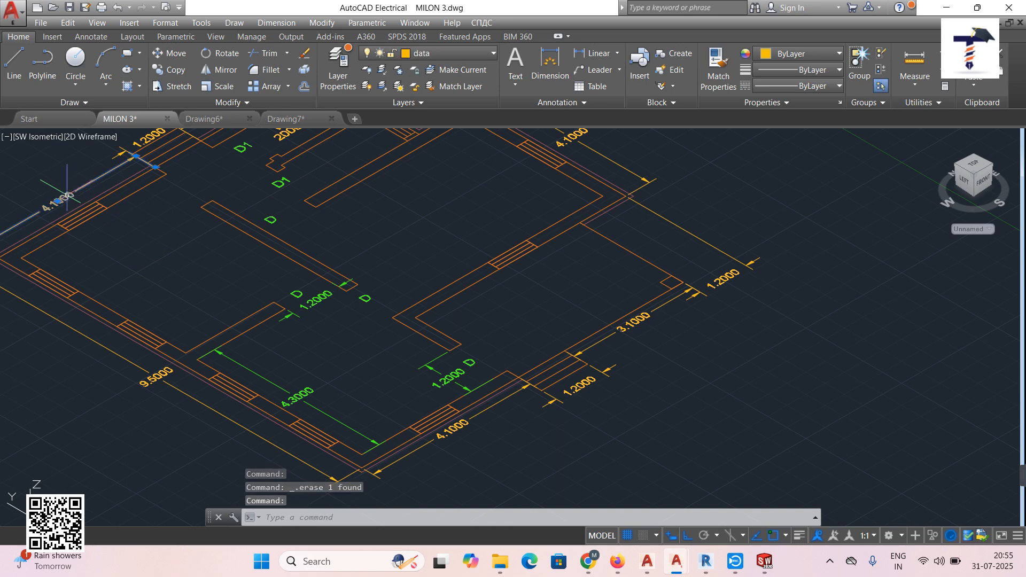
Erase the rear entrance steps between kitchen and W.C. and the dimensions along that rear wall
middle_drag(186, 233, 211, 307)
click(179, 196)
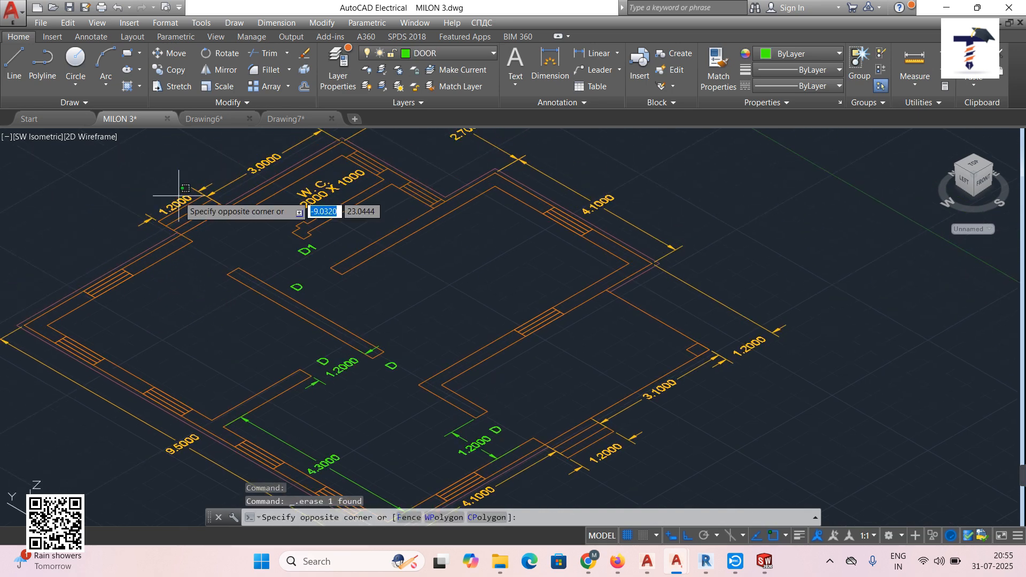
click(205, 219)
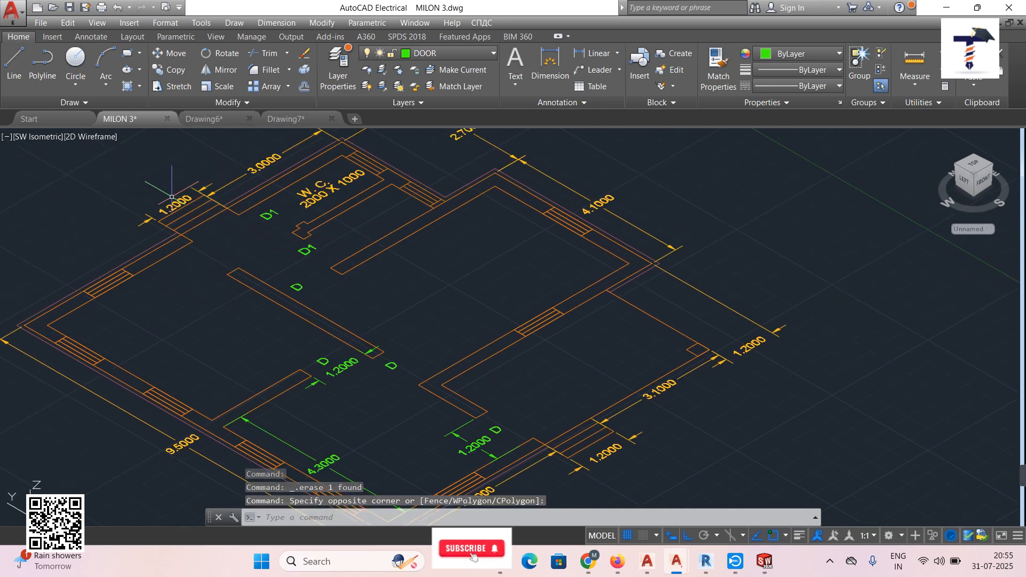
mouse_move(213, 221)
mouse_down()
mouse_move(184, 195)
mouse_move(159, 194)
mouse_up()
key(Delete)
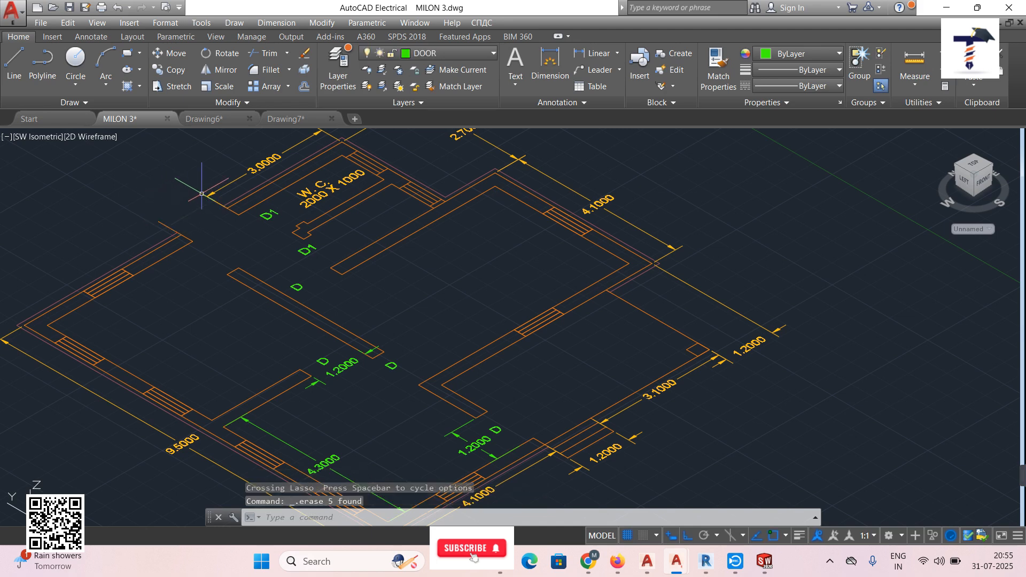
click(253, 169)
key(Delete)
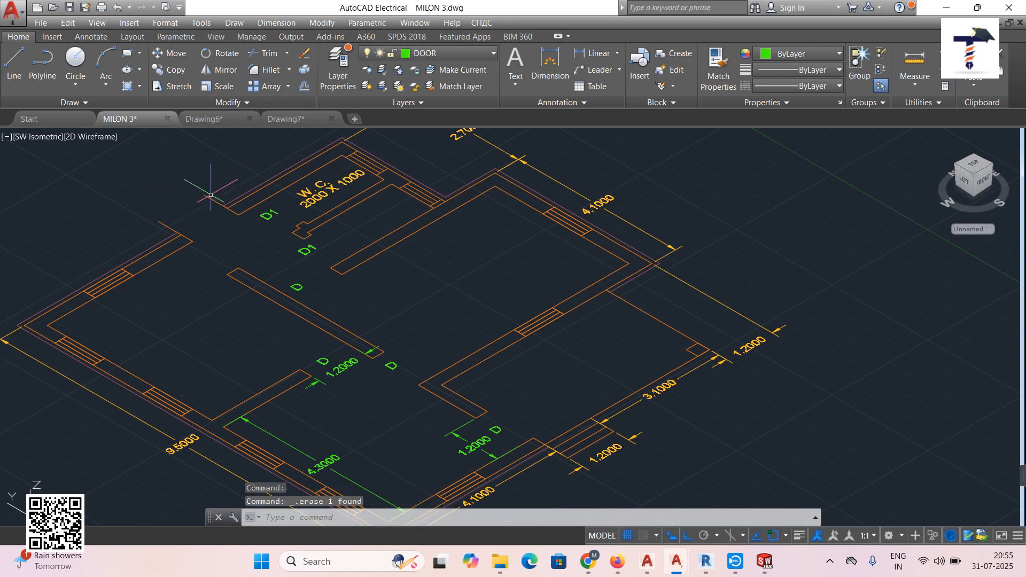
click(211, 199)
key(Delete)
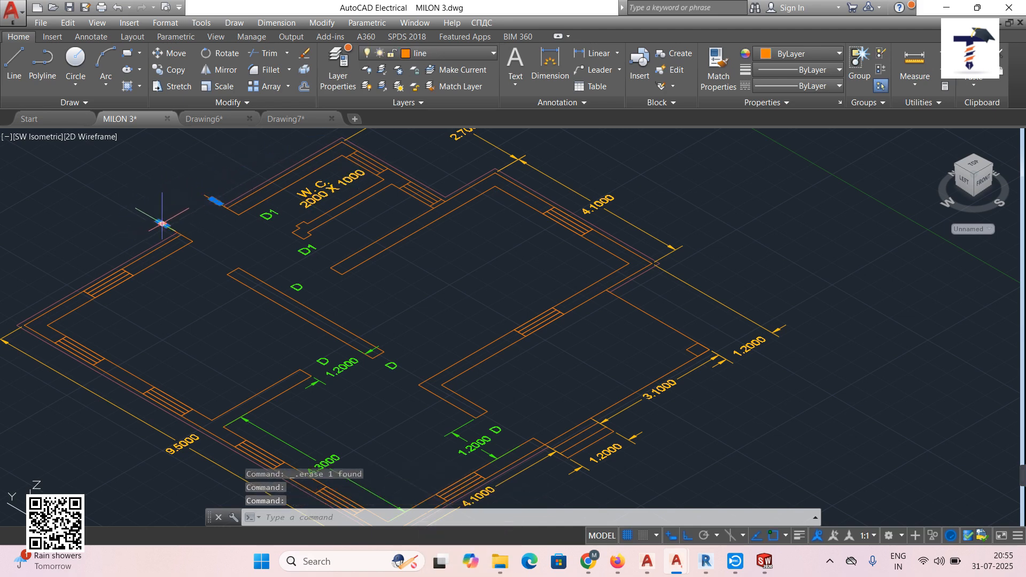
Erase the front steps, the verandah's outer edge lines and their 1.2000 and 3.1000 dimensions
mouse_move(656, 474)
mouse_down()
mouse_move(577, 430)
mouse_move(609, 415)
mouse_up()
key(Delete)
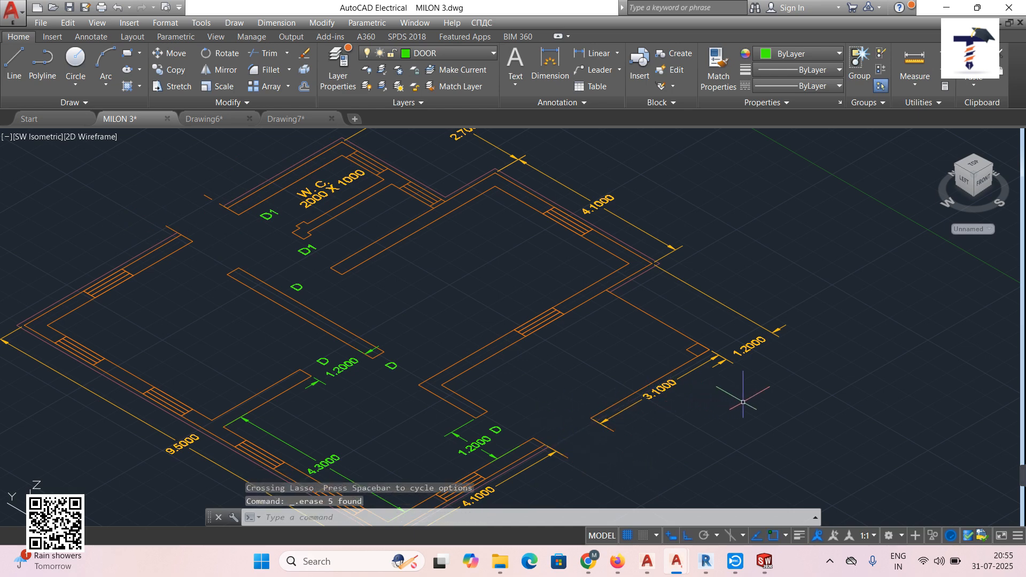
mouse_move(743, 404)
mouse_down()
mouse_move(690, 387)
mouse_move(588, 449)
mouse_move(615, 427)
mouse_up()
key(Delete)
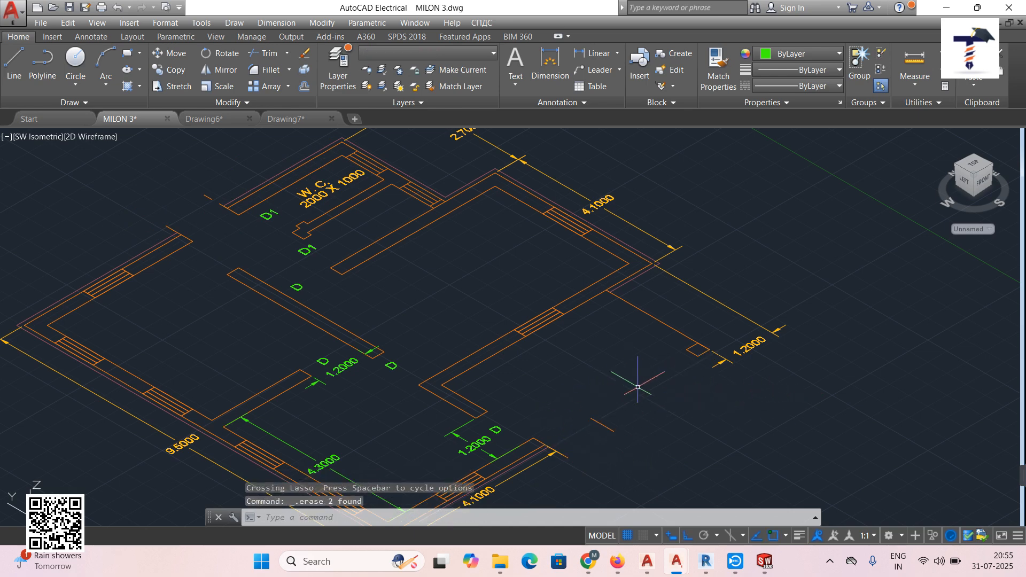
mouse_move(770, 290)
mouse_down()
mouse_move(665, 298)
mouse_move(620, 321)
mouse_move(695, 332)
mouse_up()
key(Delete)
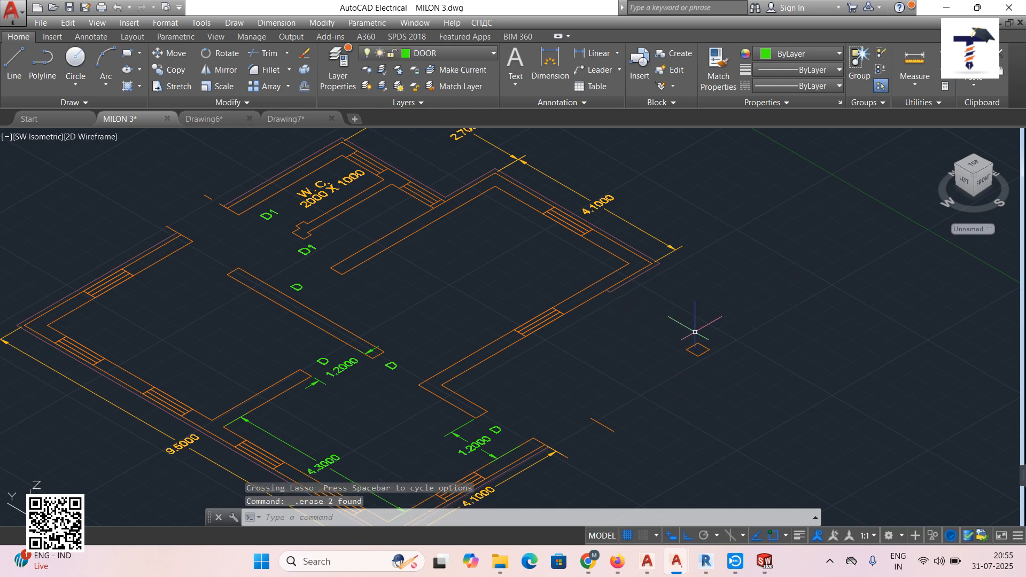
Erase the 4.1000 and 2.7000 dimensions beside the bedroom and bath, along with the outline outside the bedroom wall
scroll(708, 270, up, 5)
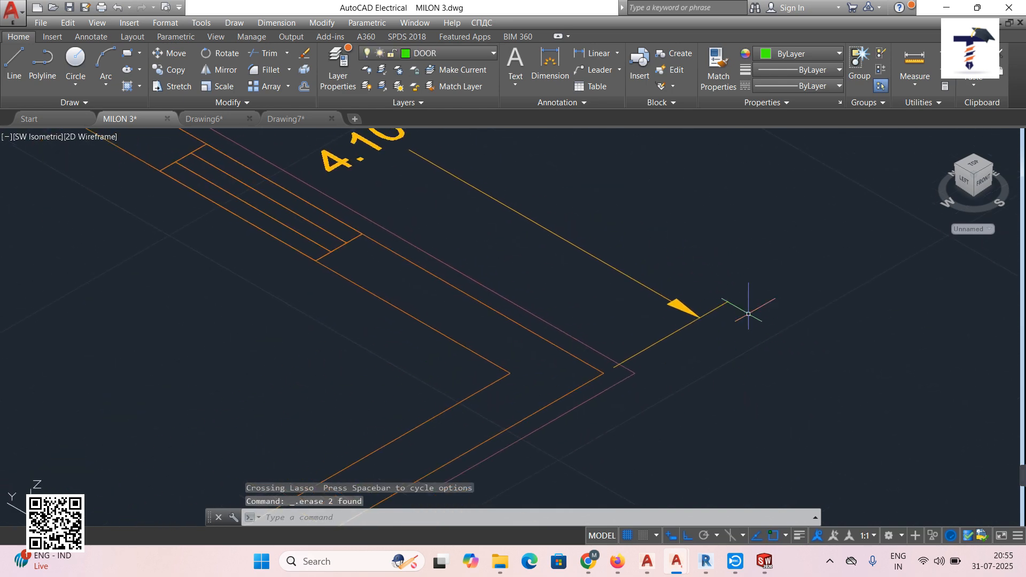
mouse_move(748, 309)
mouse_down()
mouse_move(678, 273)
mouse_move(600, 355)
mouse_move(623, 374)
mouse_up()
key(Delete)
key(Delete)
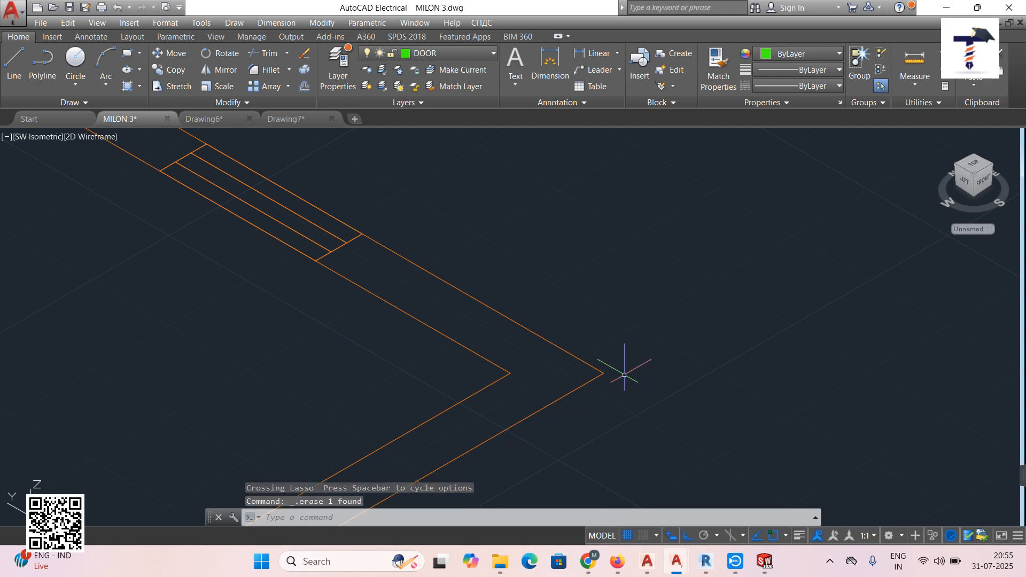
scroll(632, 383, down, 3)
scroll(631, 384, down, 4)
middle_drag(603, 321, 715, 319)
drag(715, 319, 643, 307)
key(Delete)
Erase the two outer outline lines that meet at the corner of the W.C
scroll(550, 298, up, 8)
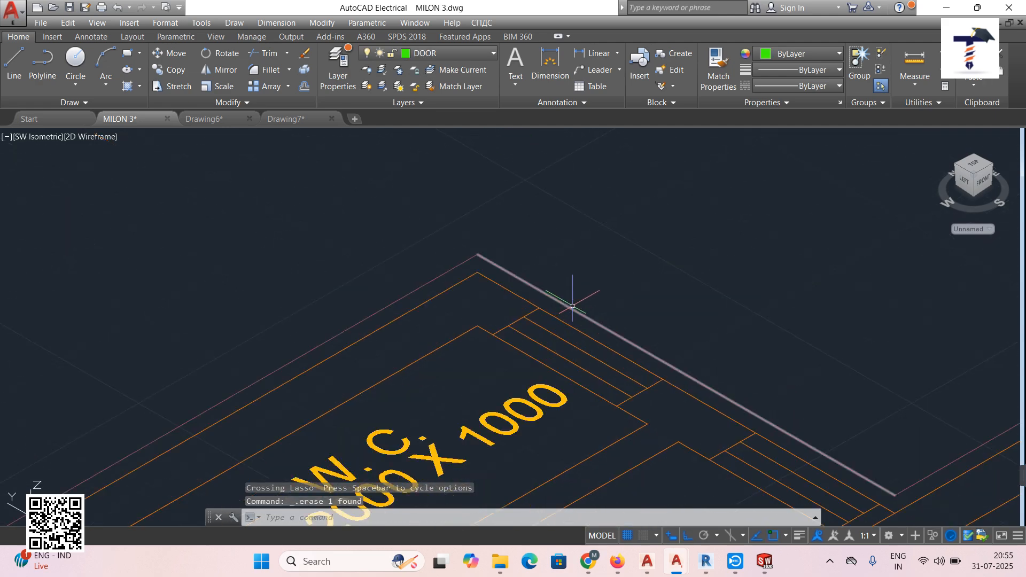
click(573, 306)
key(Delete)
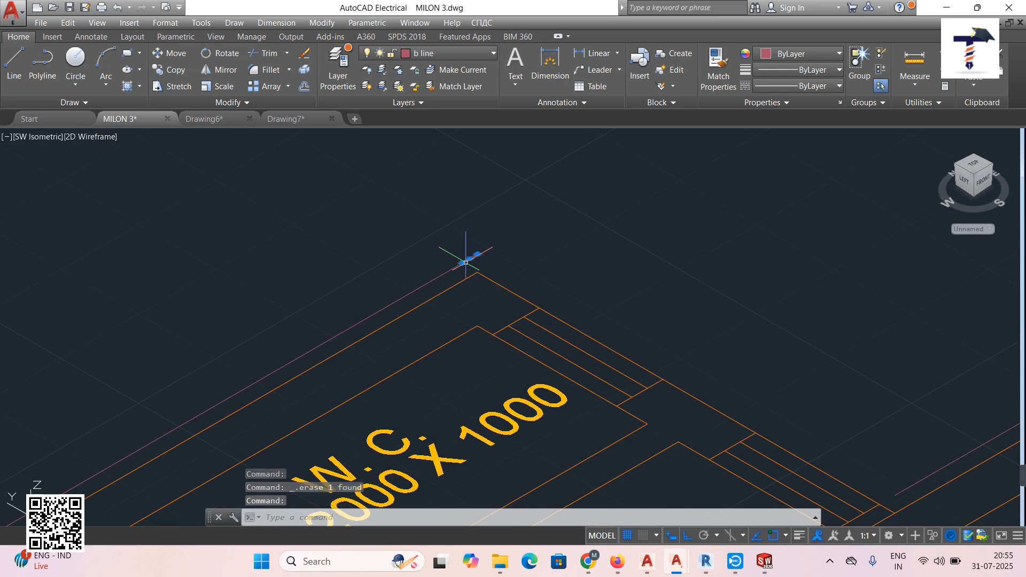
click(449, 271)
key(Delete)
scroll(557, 261, down, 4)
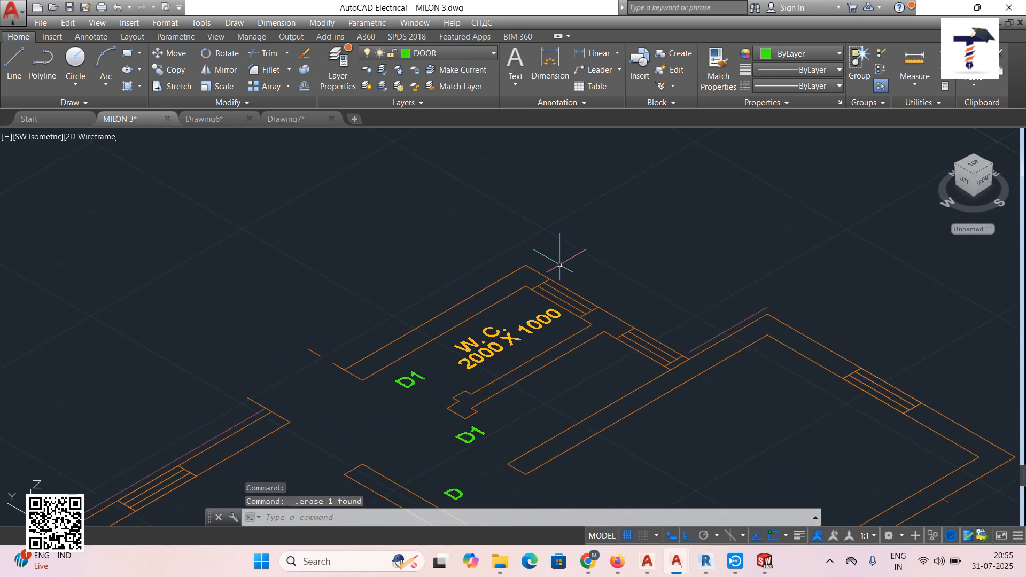
Erase the stray line fragments at the rear entrance opening and the outline along the kitchen's rear wall
scroll(406, 275, up, 5)
mouse_move(483, 269)
mouse_down()
mouse_move(497, 271)
mouse_move(451, 295)
mouse_move(466, 295)
mouse_up()
click(486, 304)
key(Delete)
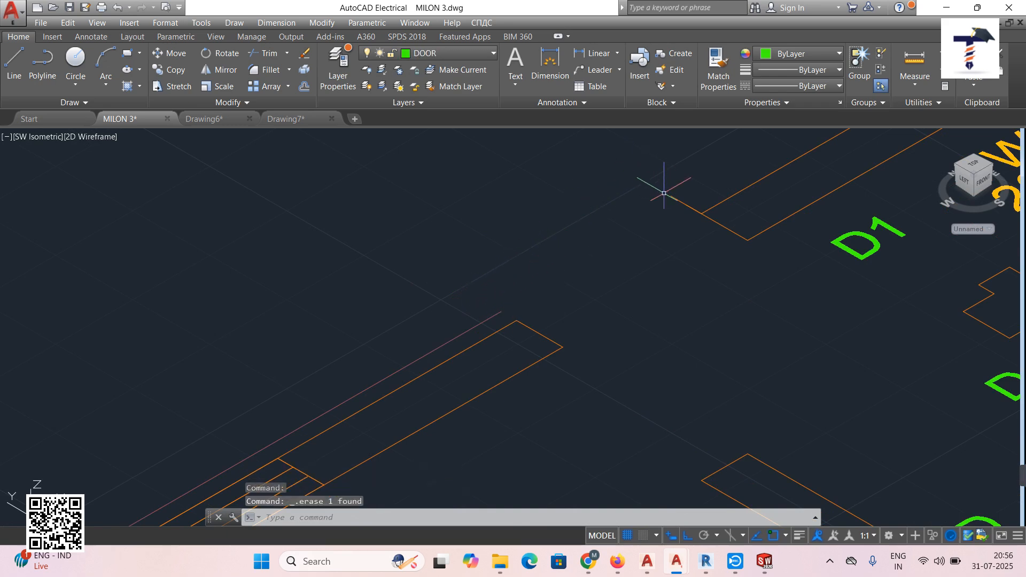
click(489, 316)
key(Delete)
Erase the D1 door tag next to the W.C
scroll(527, 293, down, 5)
scroll(585, 264, up, 5)
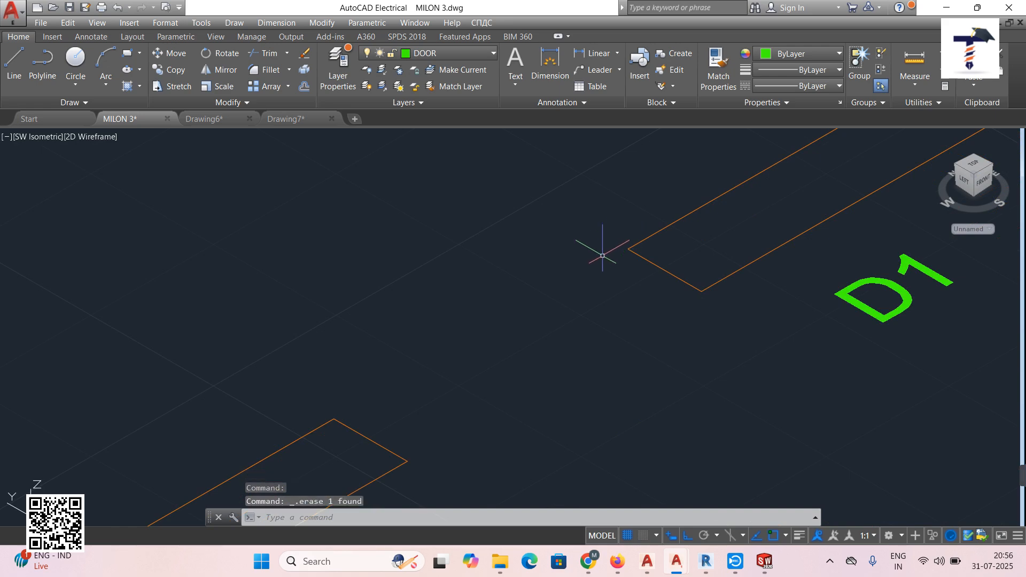
scroll(592, 288, down, 4)
scroll(682, 287, up, 3)
mouse_move(683, 287)
mouse_down()
mouse_move(687, 276)
mouse_move(619, 286)
mouse_move(657, 305)
mouse_up()
key(Delete)
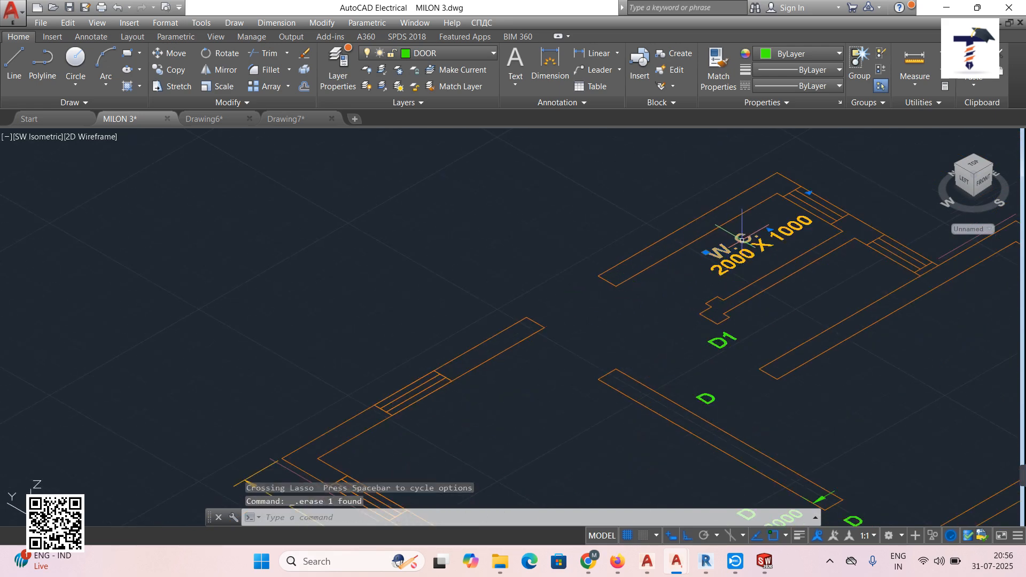
Erase the W.C. room label with its 2000 X 1000 size text and the D1 and D door tags below it
click(724, 334)
key(Delete)
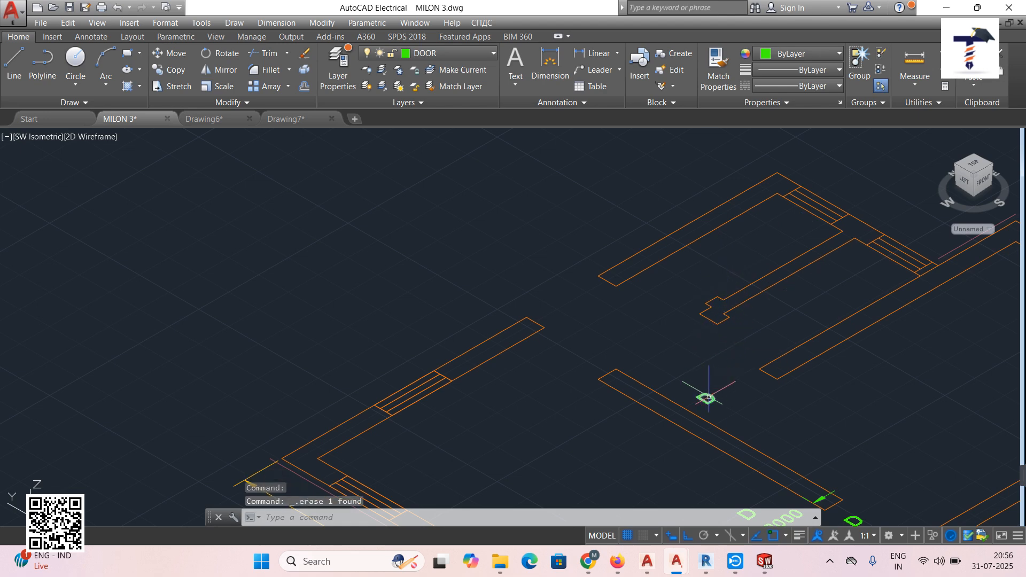
scroll(722, 348, down, 3)
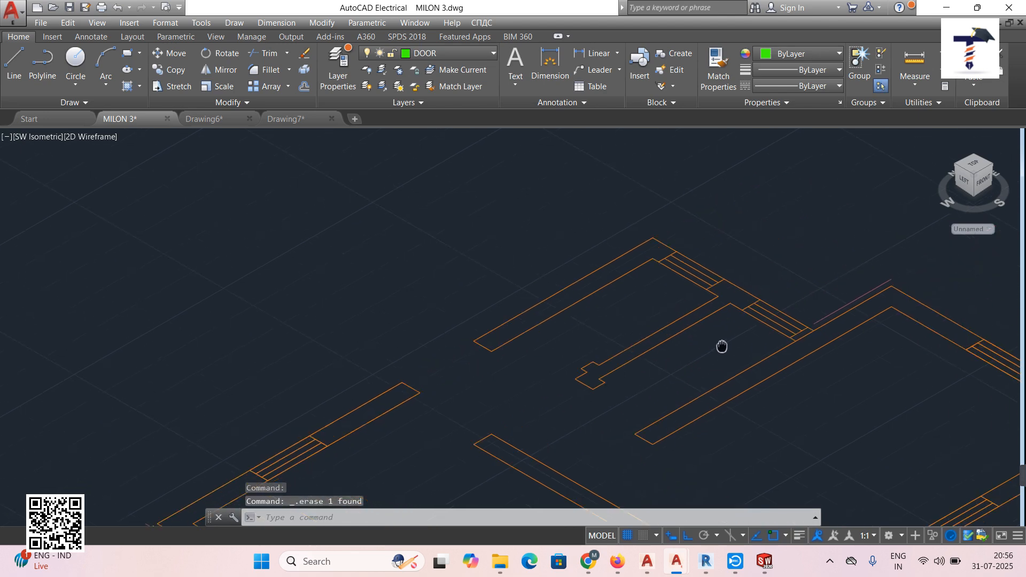
Erase the window lines in the end wall of the small room beside the W.C., including both jamb lines
scroll(733, 378, up, 8)
mouse_move(735, 409)
mouse_down()
mouse_move(733, 396)
mouse_move(687, 408)
mouse_move(689, 420)
mouse_up()
key(Delete)
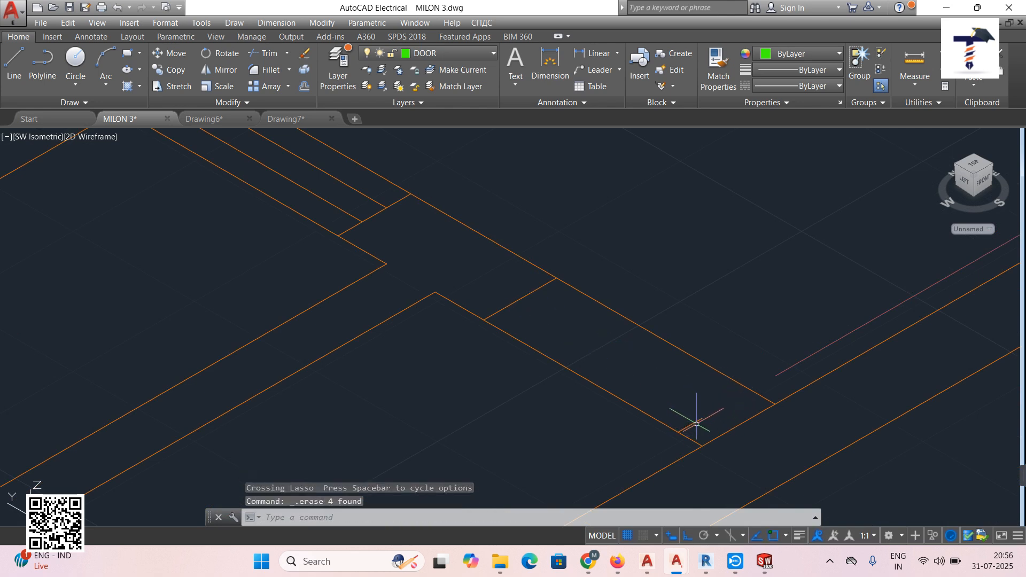
click(690, 422)
key(Delete)
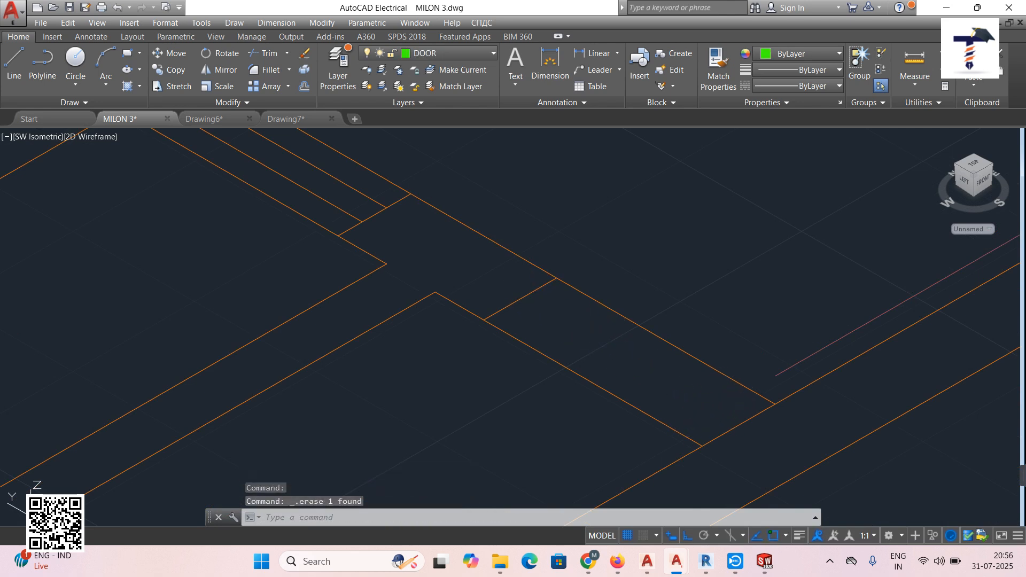
click(537, 290)
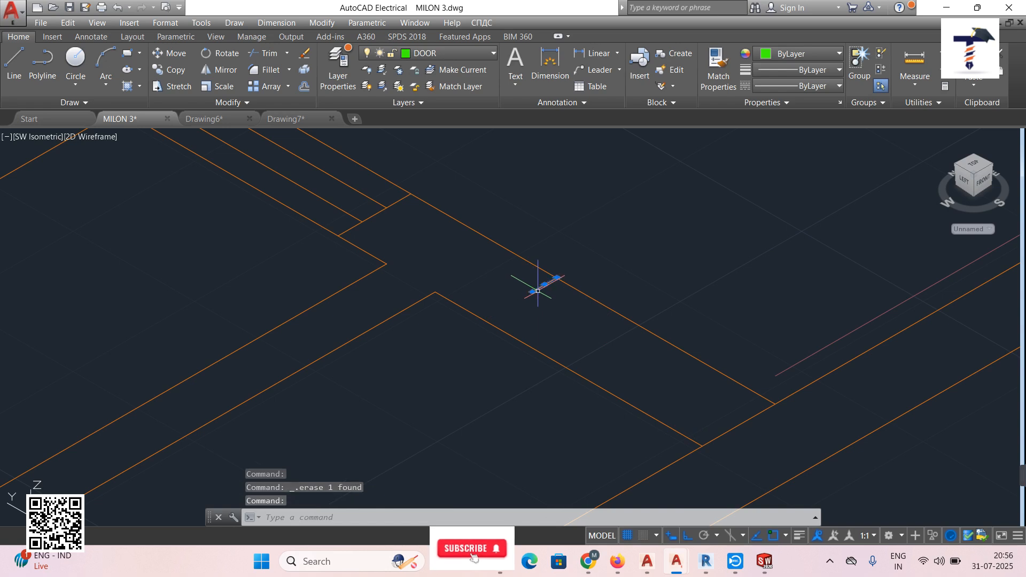
key(Delete)
Erase the window lines and both jamb lines in the end wall of the W.C
middle_drag(425, 247, 537, 326)
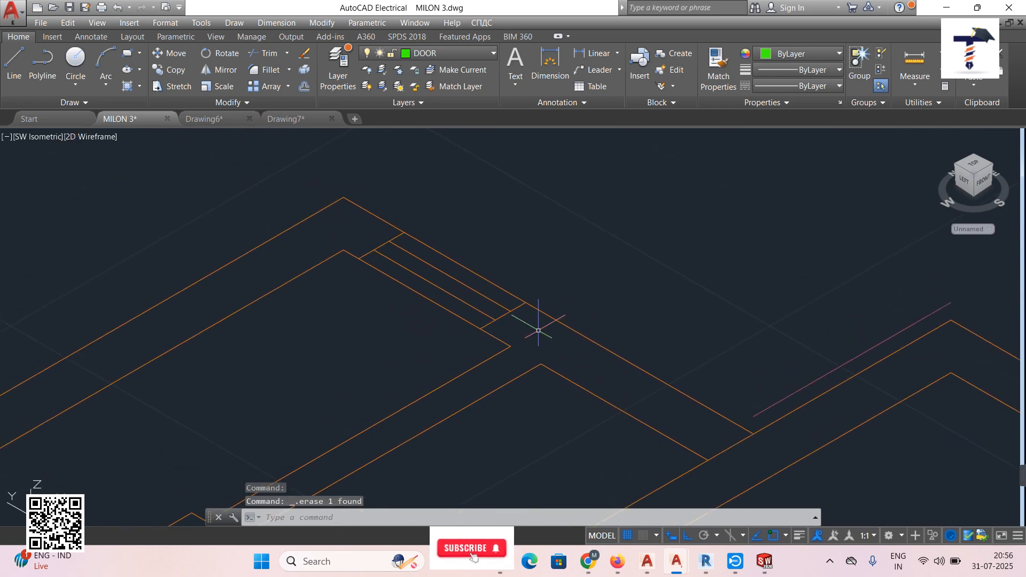
mouse_move(535, 323)
mouse_down()
mouse_move(498, 292)
mouse_move(457, 310)
mouse_up()
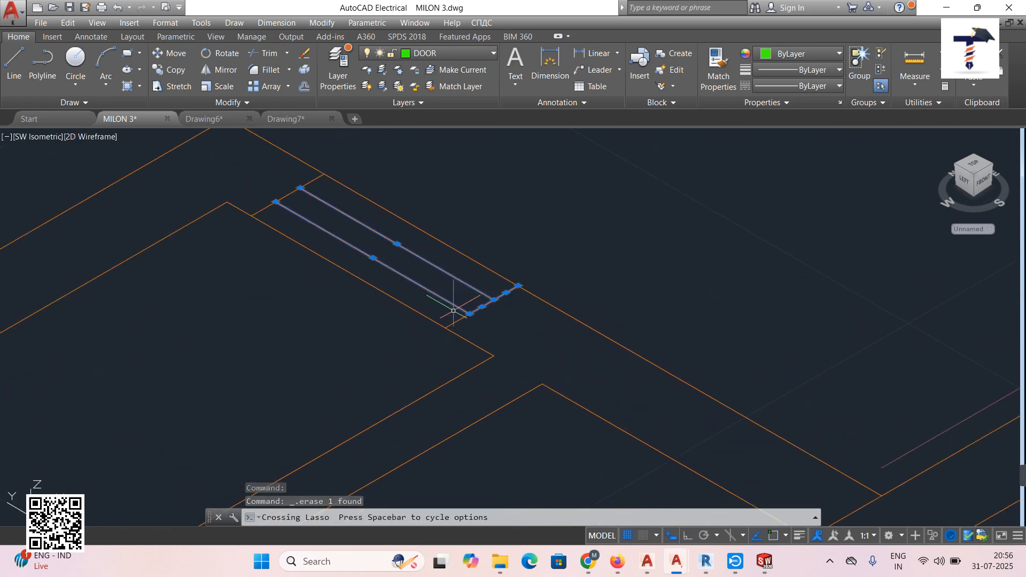
key(Delete)
click(461, 317)
key(Delete)
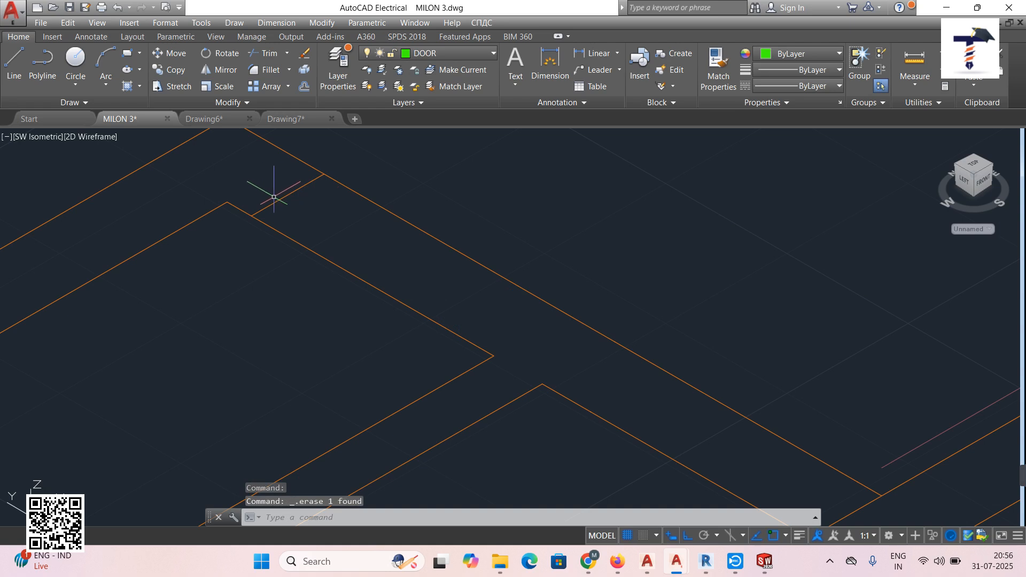
click(292, 194)
key(Delete)
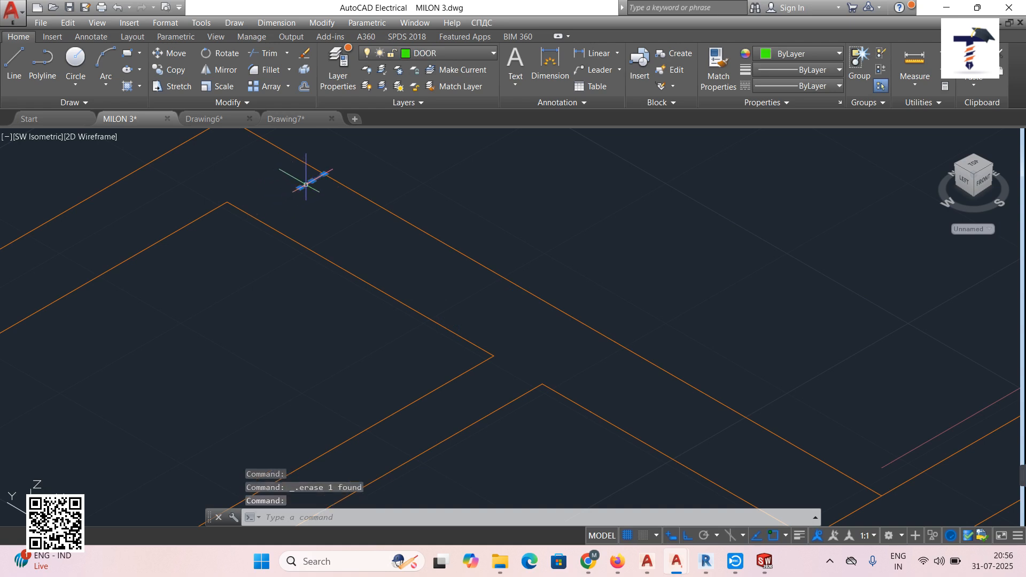
Erase the leftover outline line running outside the large room's wall near the W.C. block
scroll(546, 219, down, 4)
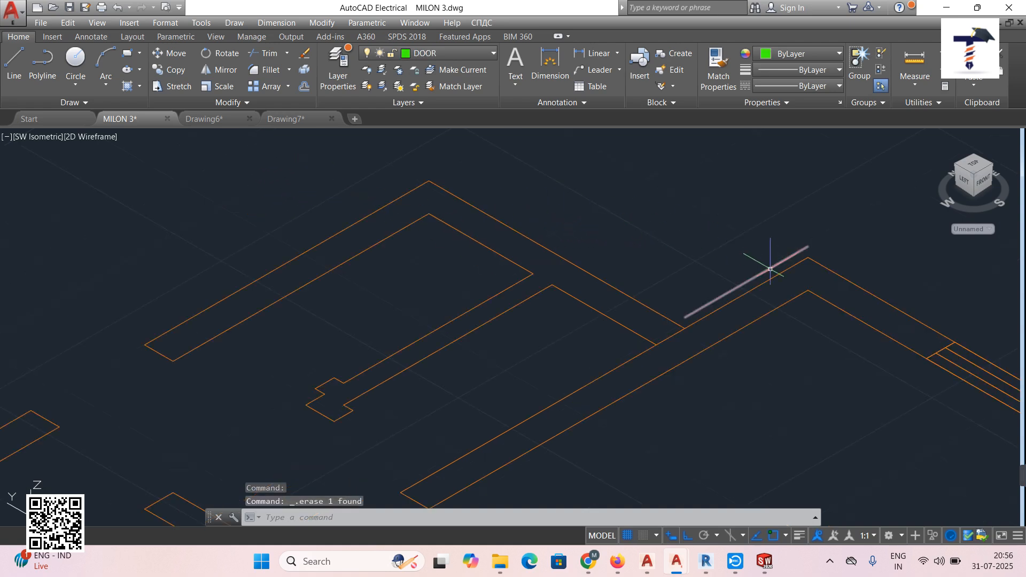
scroll(717, 294, down, 3)
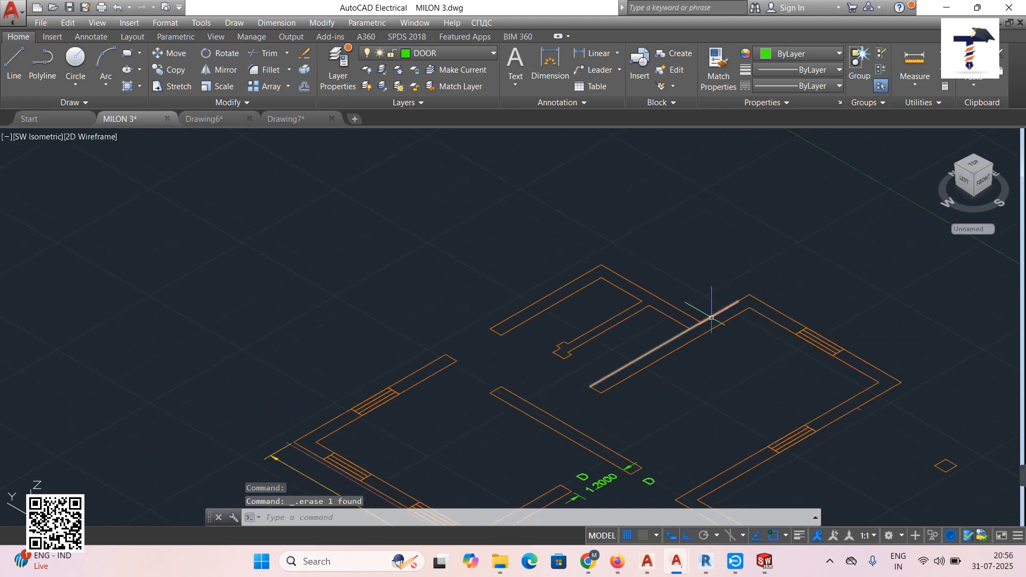
scroll(713, 266, up, 3)
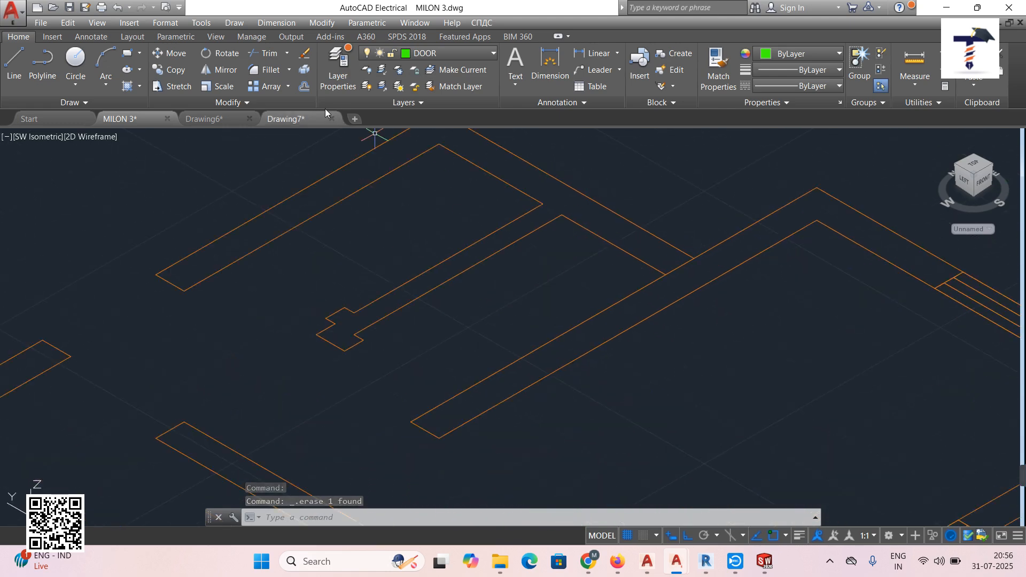
Trim the large room's outer wall line between the two wall lines meeting it, so the wall junction is open
click(265, 55)
scroll(721, 251, up, 3)
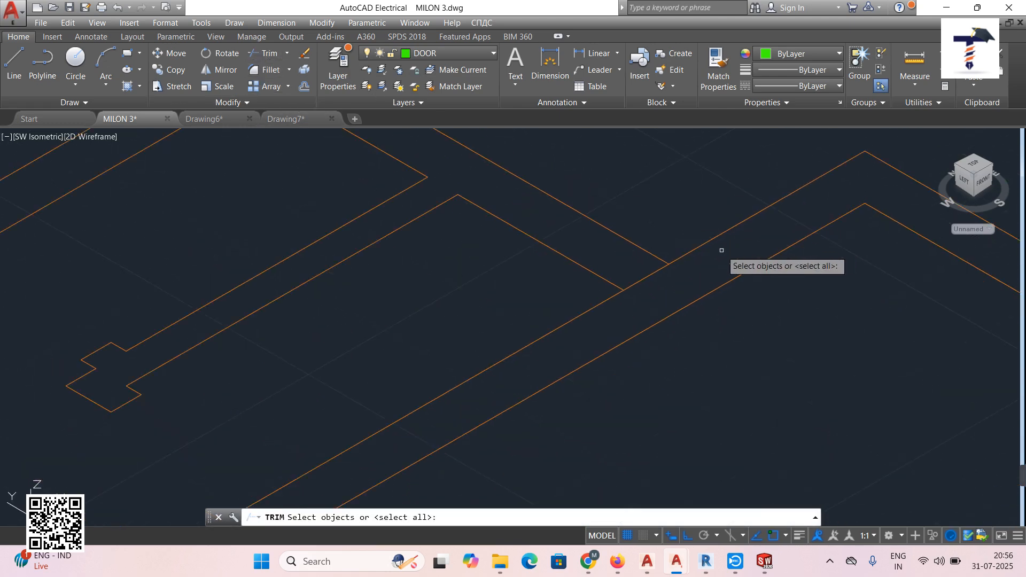
click(659, 256)
click(640, 284)
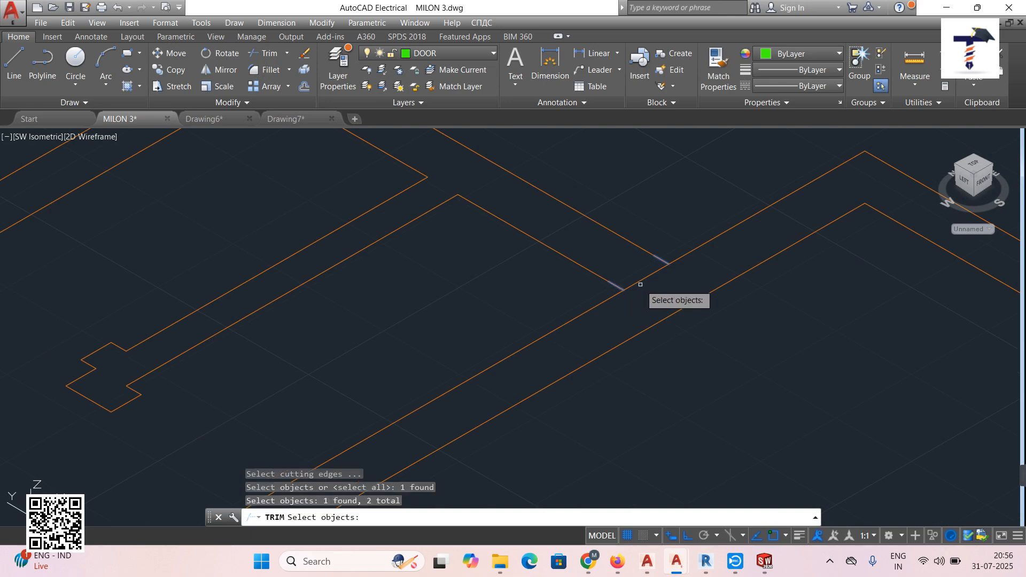
right_click(677, 285)
click(667, 283)
click(635, 274)
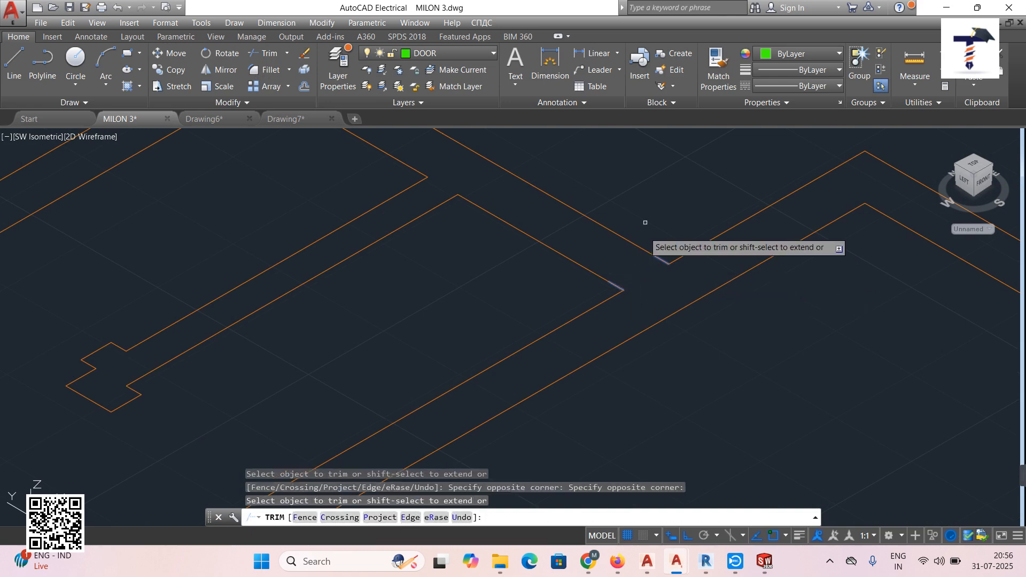
right_click(651, 188)
click(686, 197)
Erase the window and its jamb lines from the large room's rear wall
scroll(442, 274, down, 1)
middle_drag(442, 275, 305, 202)
middle_drag(756, 280, 628, 358)
scroll(690, 351, up, 3)
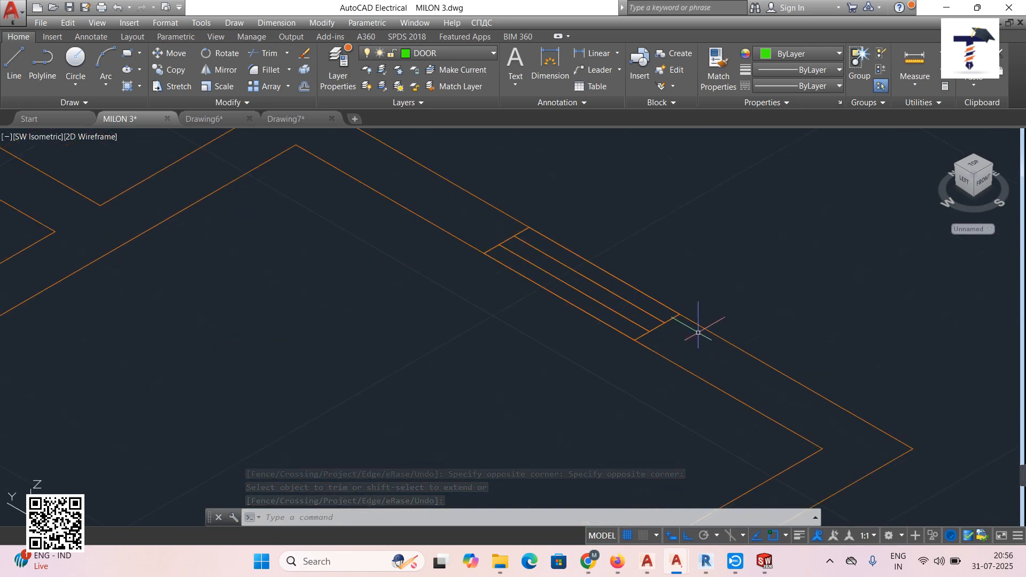
mouse_move(694, 337)
mouse_down()
mouse_move(643, 313)
mouse_move(637, 325)
mouse_move(617, 323)
mouse_up()
key(Delete)
key(Delete)
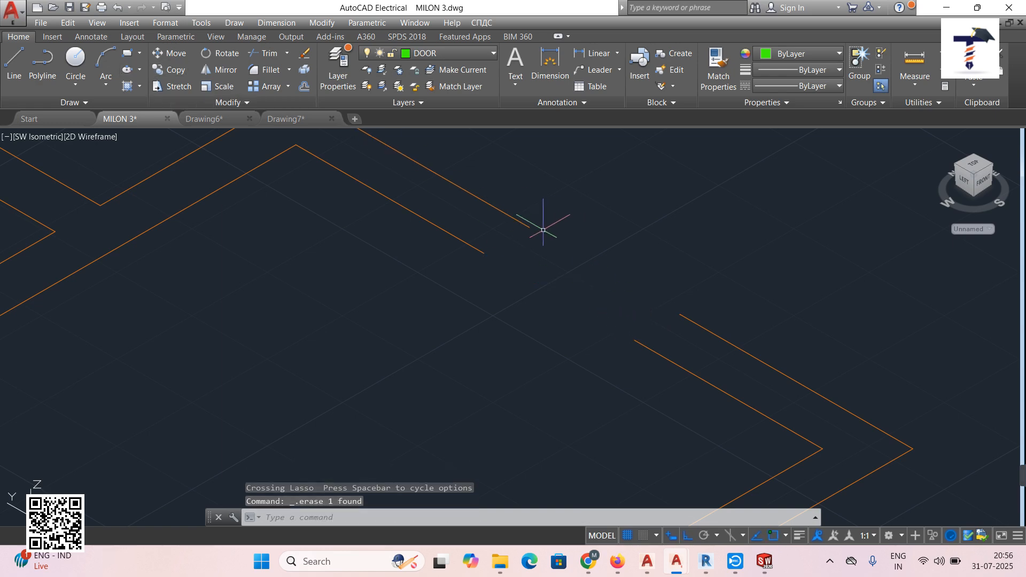
Stretch the outer and inner wall lines across the window gap in the large room's rear wall to close it
click(521, 222)
click(529, 226)
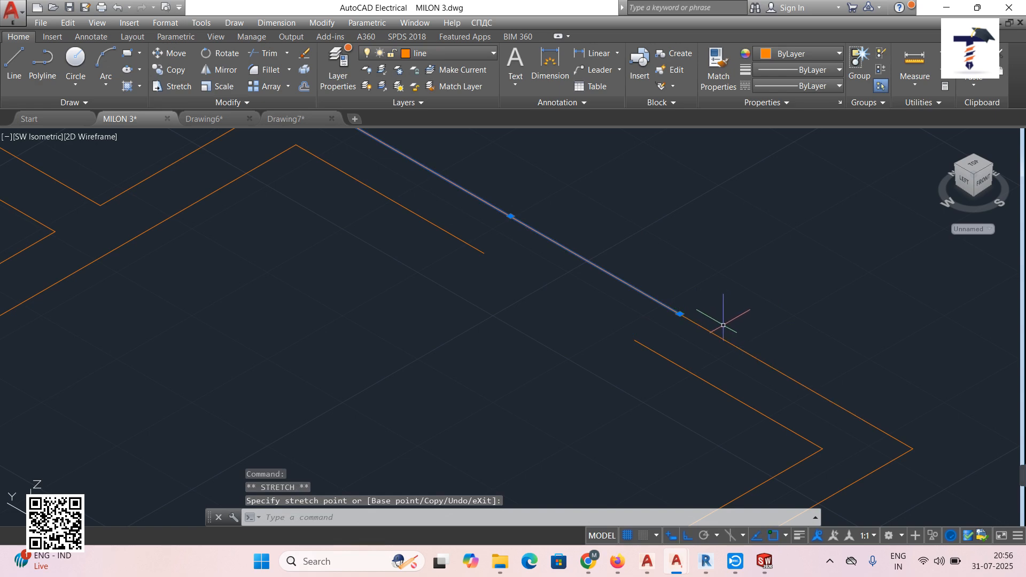
key(Escape)
click(636, 341)
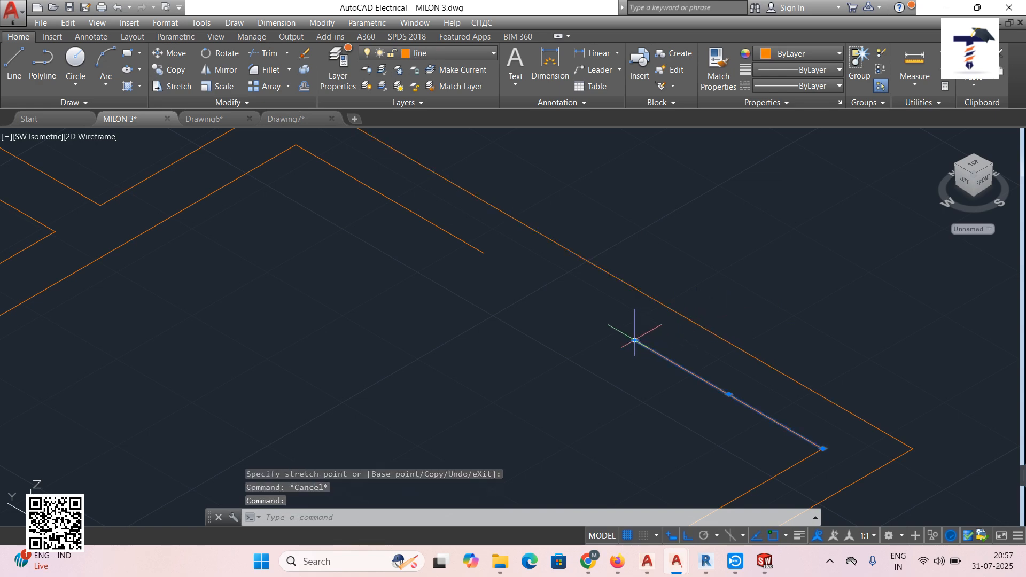
click(635, 340)
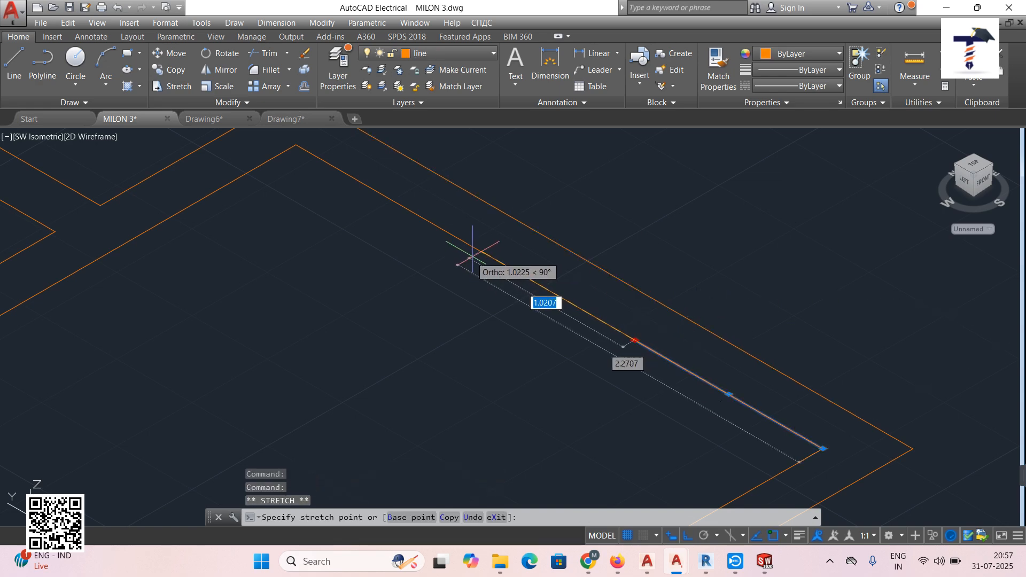
click(500, 243)
key(Escape)
Erase the 1.2000 dimension and the D door tag at the entrance opening near the front wall
scroll(601, 317, down, 5)
middle_drag(601, 317, 708, 233)
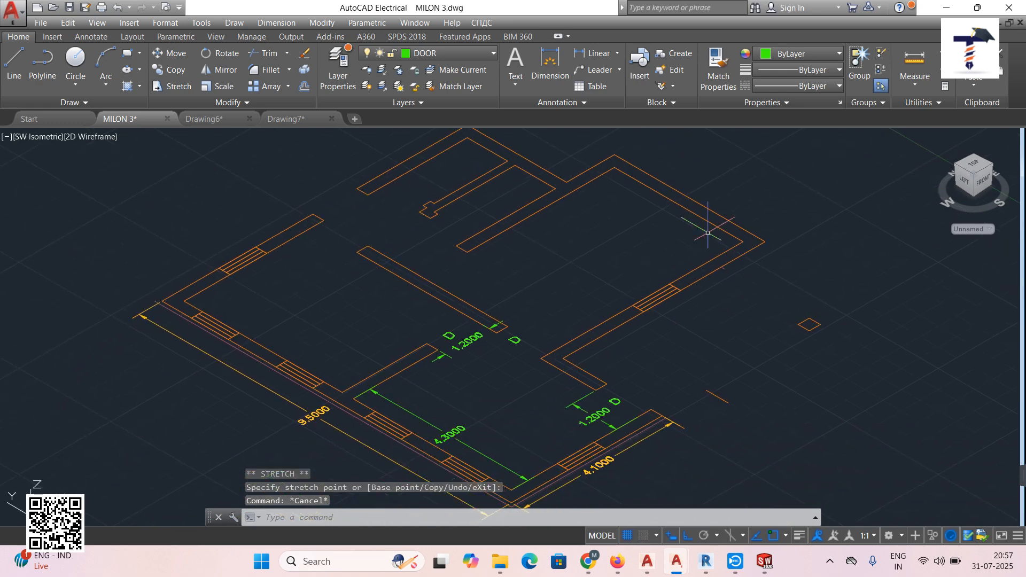
scroll(705, 365, up, 3)
middle_drag(717, 394, 831, 210)
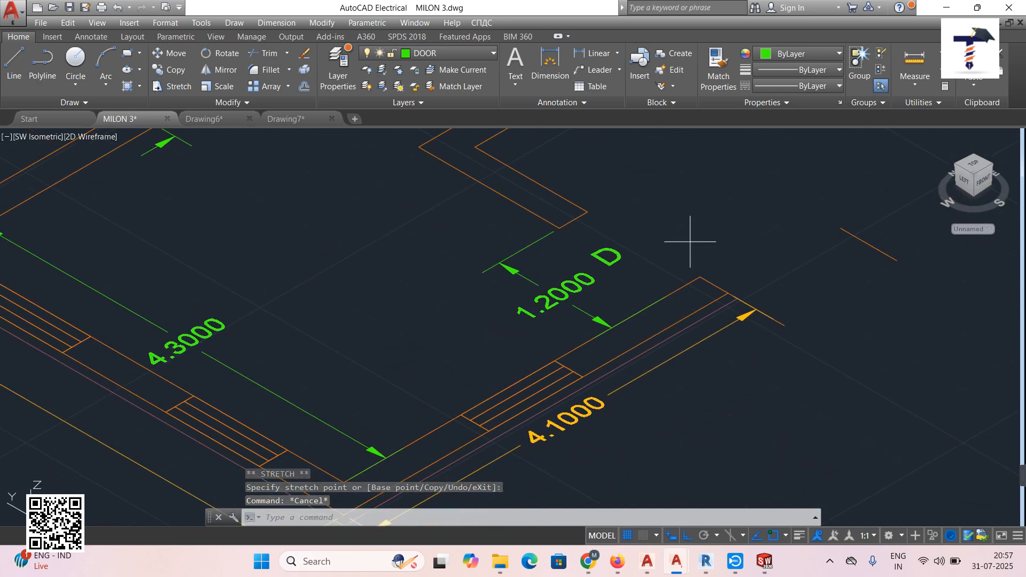
drag(690, 242, 529, 303)
key(Delete)
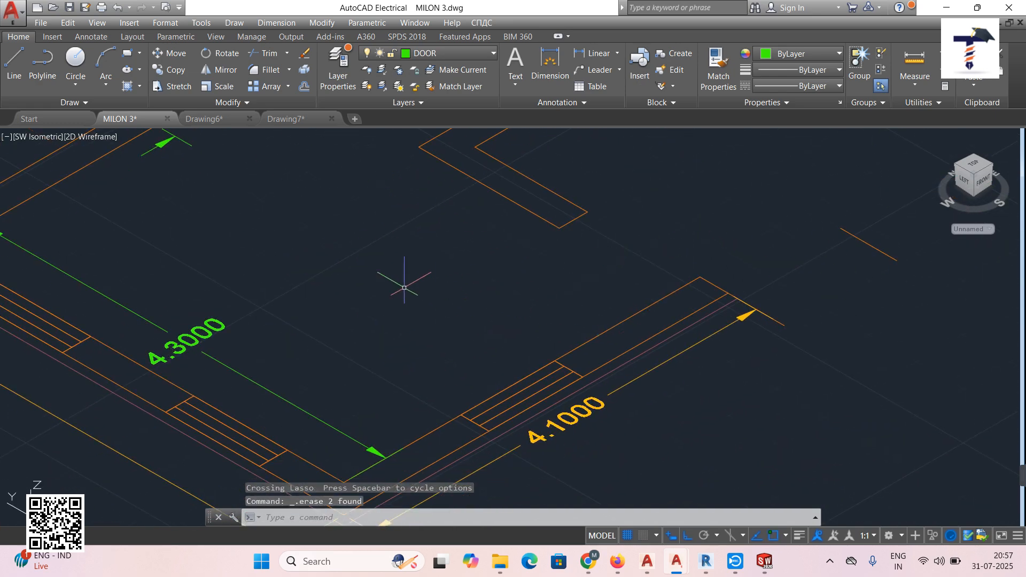
Erase the interior 1.2000 dimension with its two D door tags and the 4.3000 room dimension
scroll(369, 283, down, 2)
middle_drag(369, 284, 519, 369)
click(473, 285)
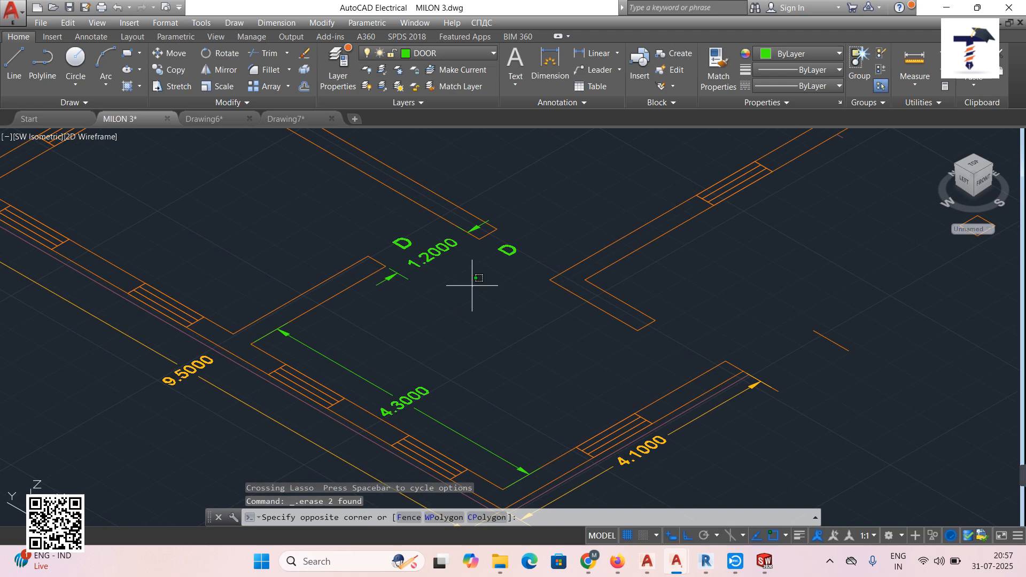
click(399, 242)
key(Delete)
drag(535, 234, 506, 256)
key(Delete)
drag(456, 381, 412, 394)
key(Delete)
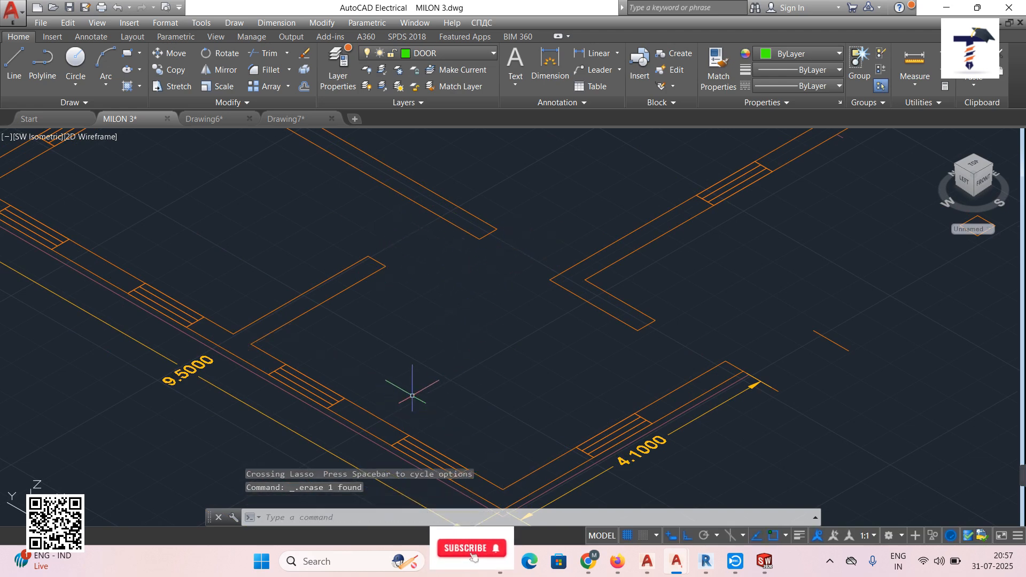
Erase the 4.1000 dimension and the outline line running outside the front wall
middle_drag(530, 358, 490, 203)
scroll(630, 286, up, 3)
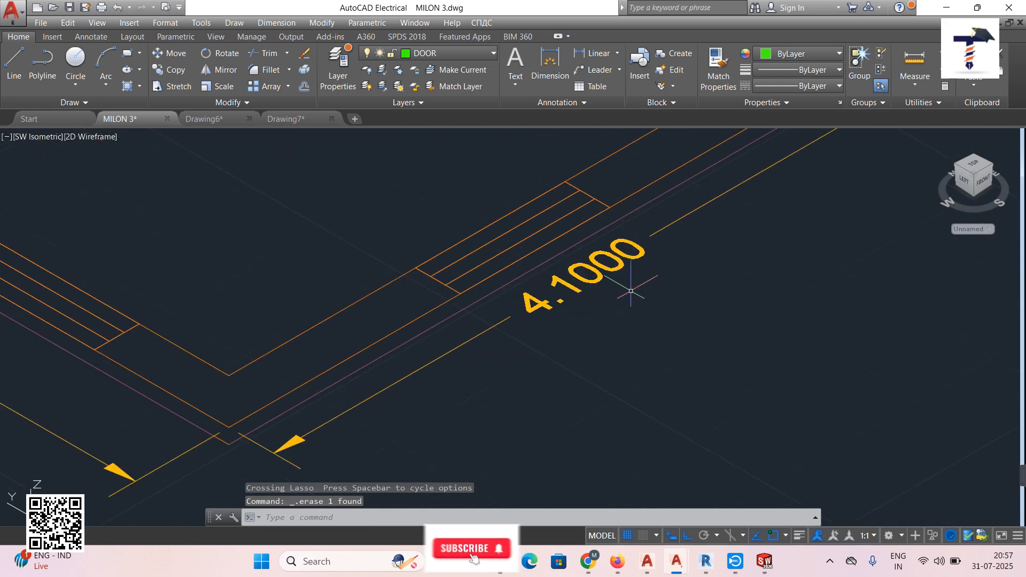
mouse_move(733, 311)
mouse_down()
mouse_move(688, 270)
mouse_move(600, 242)
mouse_move(564, 247)
mouse_up()
key(Delete)
scroll(578, 278, down, 2)
scroll(866, 291, up, 2)
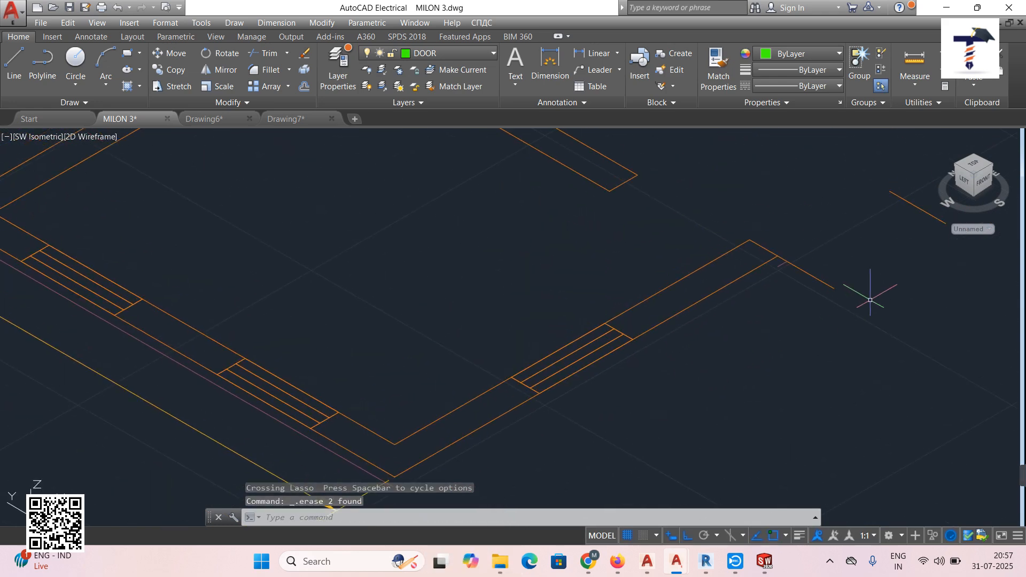
Erase the stray line fragments around the entrance opening at the end of the front wall
mouse_move(833, 257)
mouse_down()
mouse_move(745, 218)
mouse_move(642, 208)
mouse_move(618, 266)
mouse_up()
key(Delete)
scroll(607, 408, up, 3)
mouse_move(887, 312)
mouse_down()
mouse_move(859, 306)
mouse_move(744, 339)
mouse_up()
key(Delete)
scroll(750, 336, down, 3)
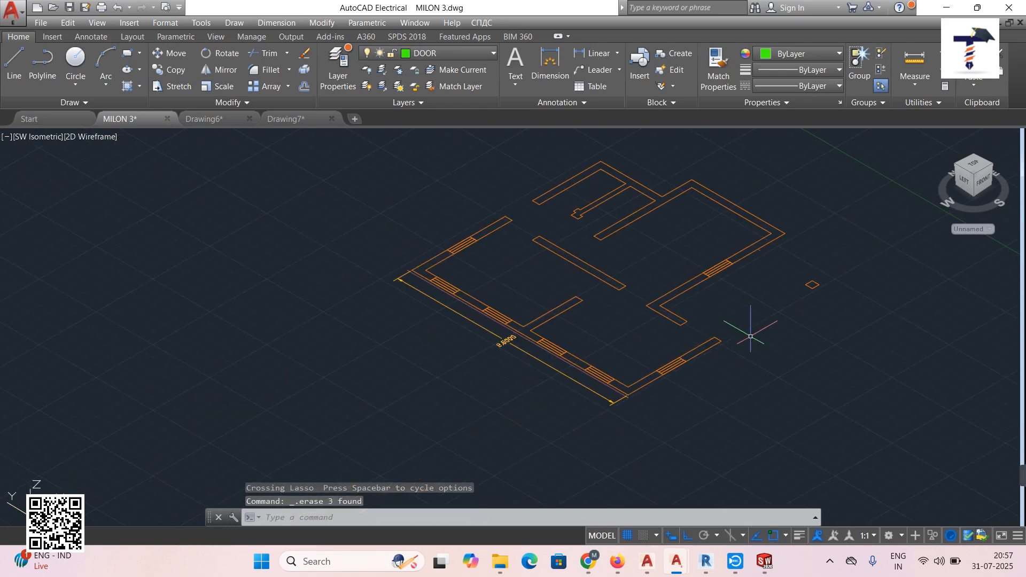
Erase the window rectangles and jamb lines from the large room's side wall facing the detached square column
scroll(757, 232, up, 5)
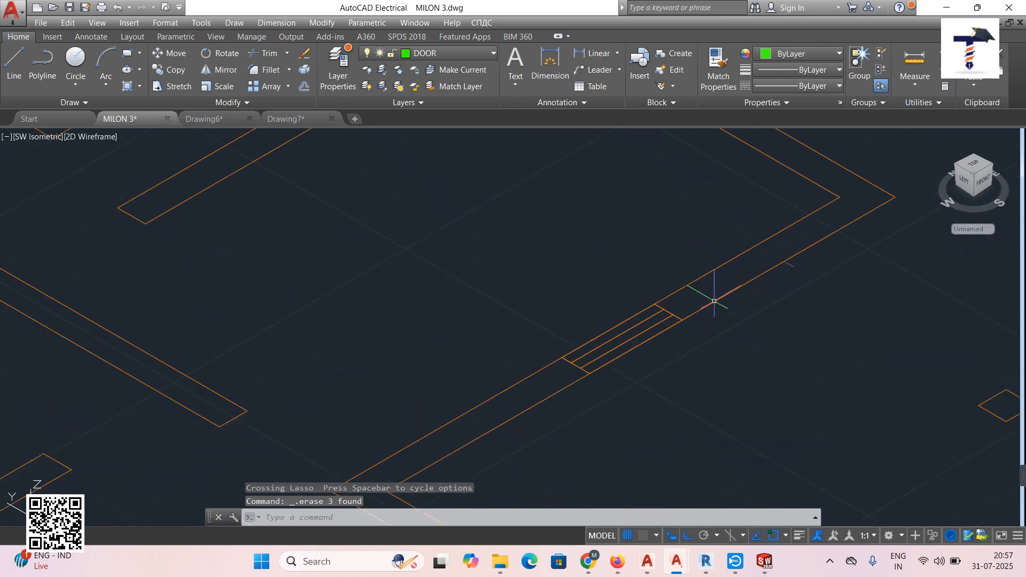
click(753, 236)
mouse_move(706, 249)
mouse_down()
mouse_move(653, 298)
mouse_move(647, 276)
mouse_move(624, 268)
mouse_up()
key(Delete)
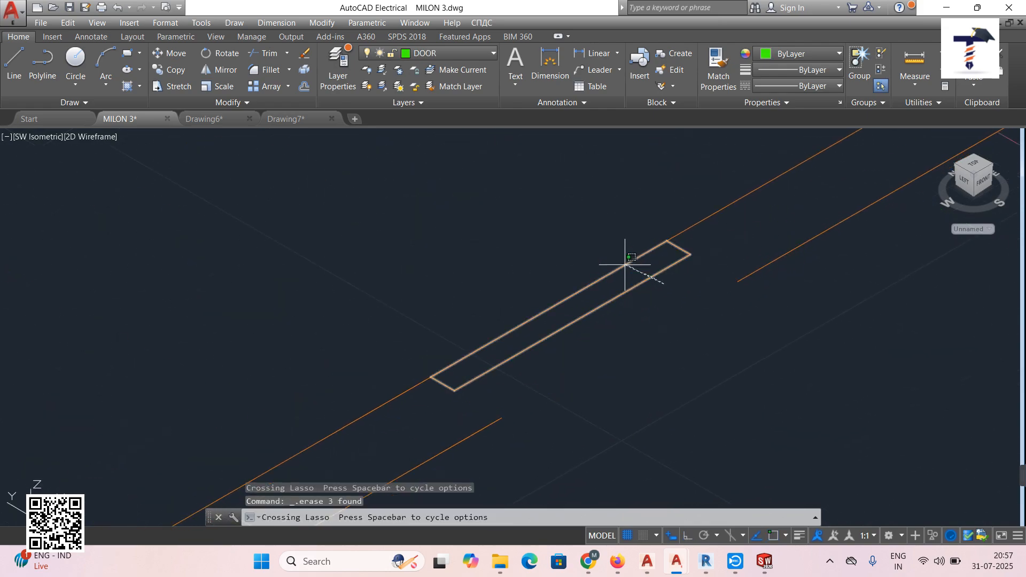
key(Delete)
scroll(634, 276, down, 2)
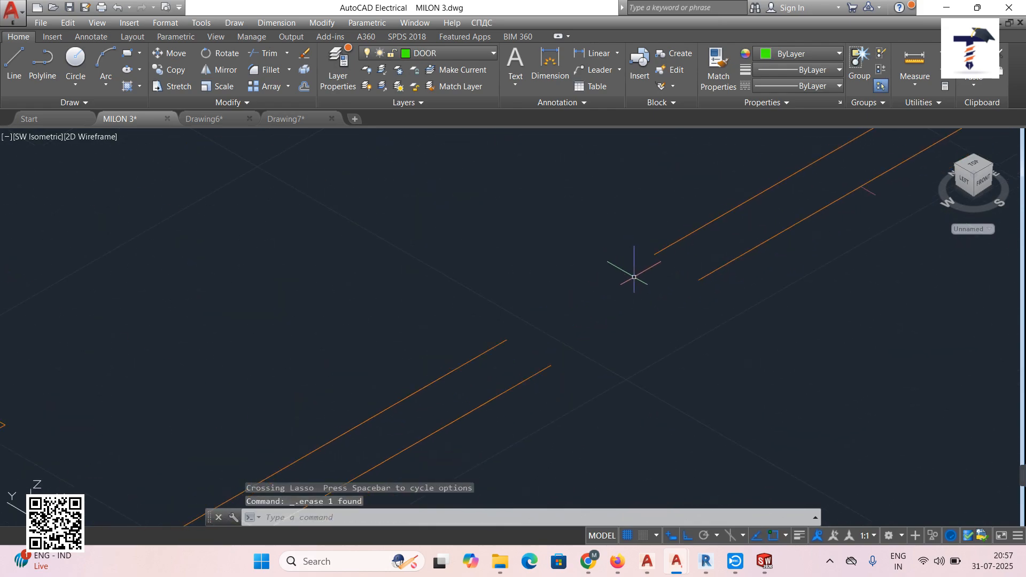
Stretch both broken lines of the large room's side wall across the removed window's gap to meet the opposite line ends
click(500, 339)
click(507, 339)
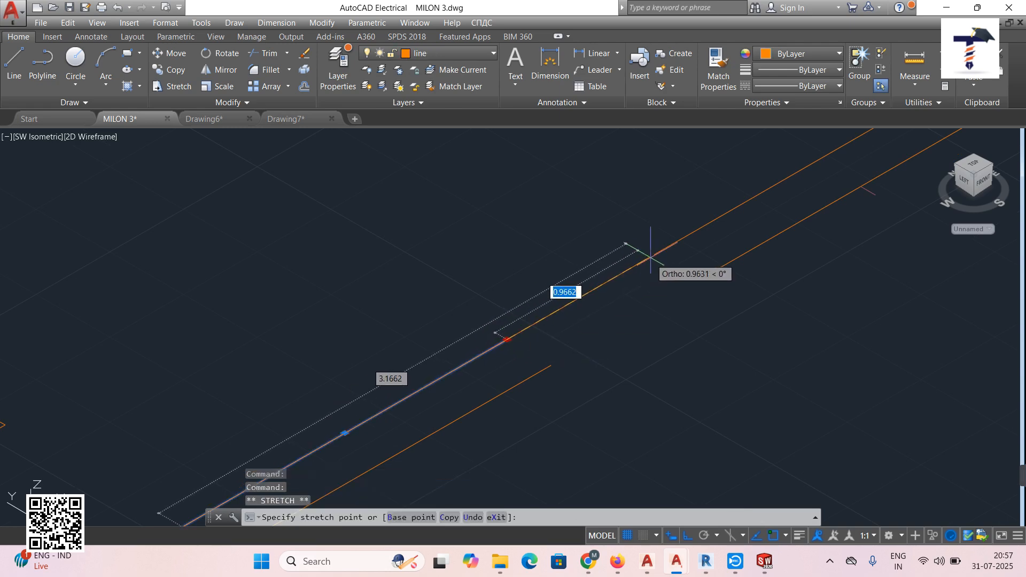
mouse_move(654, 254)
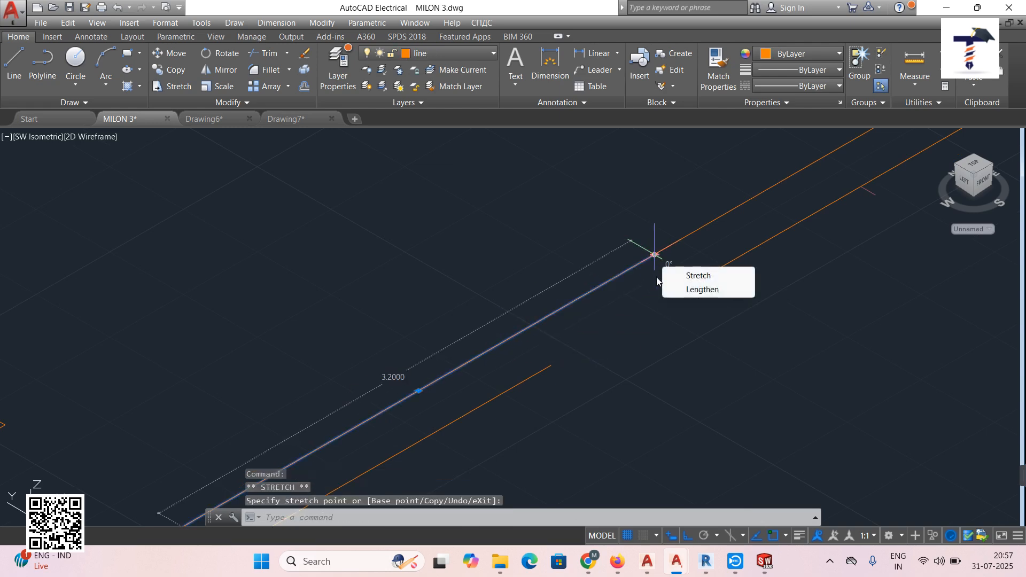
key(Escape)
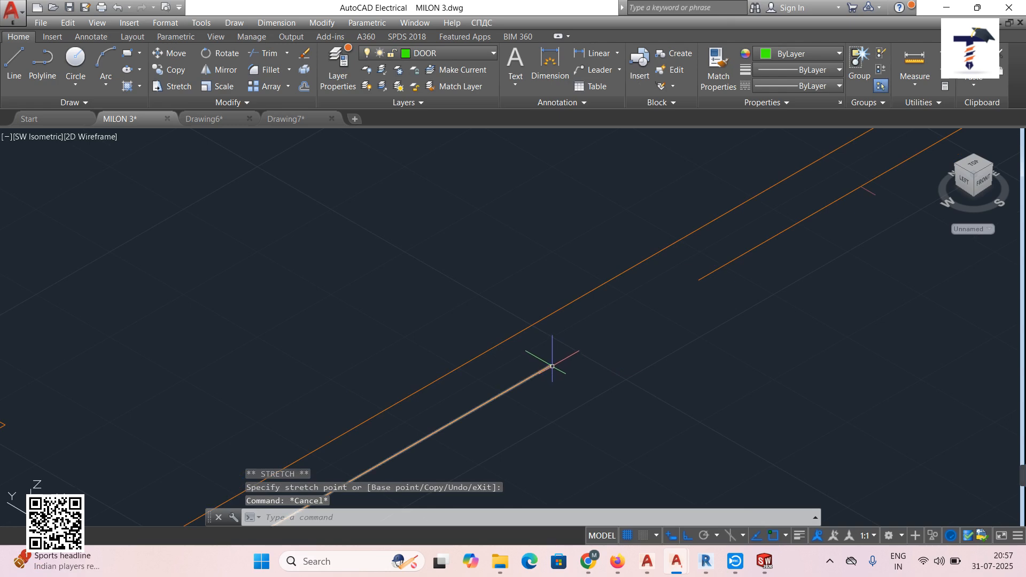
click(553, 367)
click(551, 365)
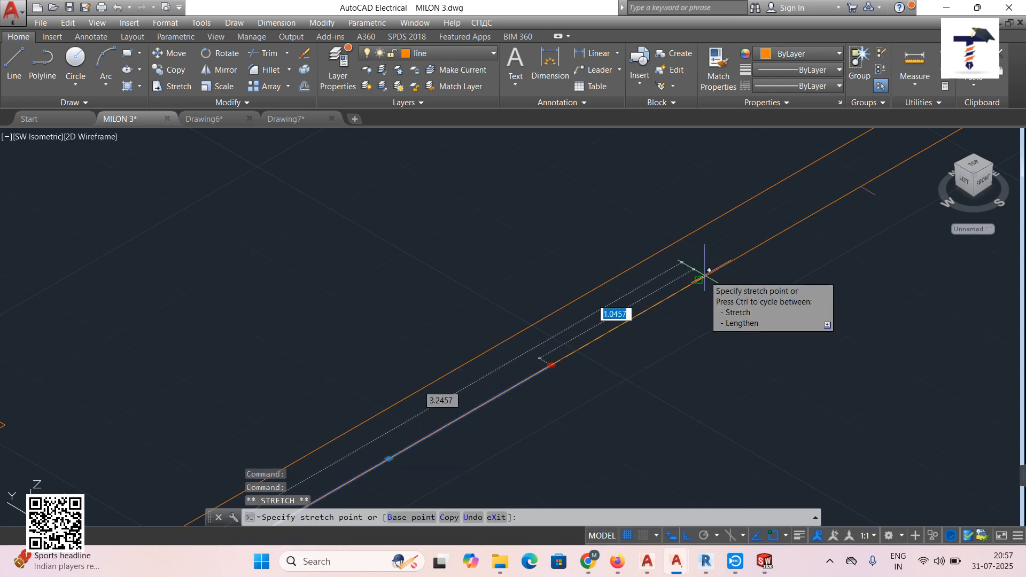
key(Escape)
Erase the short stray line sticking out from the outer face of the large room's side wall
scroll(783, 302, down, 3)
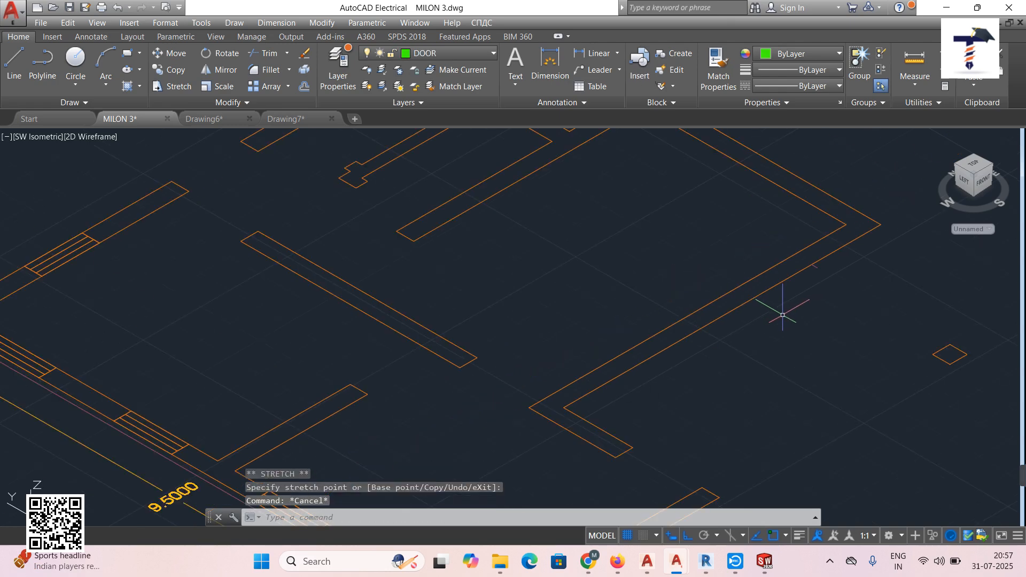
scroll(786, 305, up, 4)
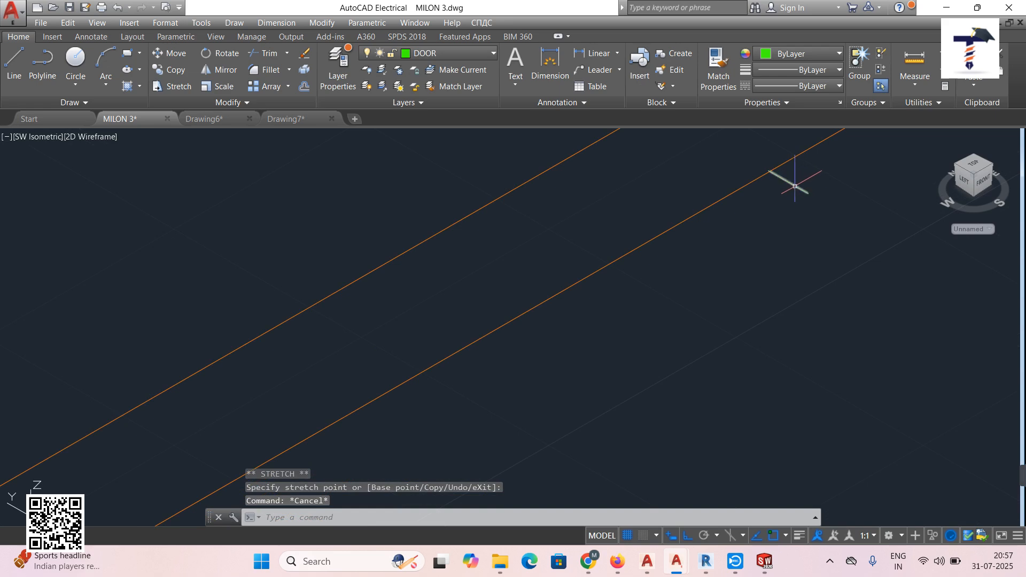
click(795, 186)
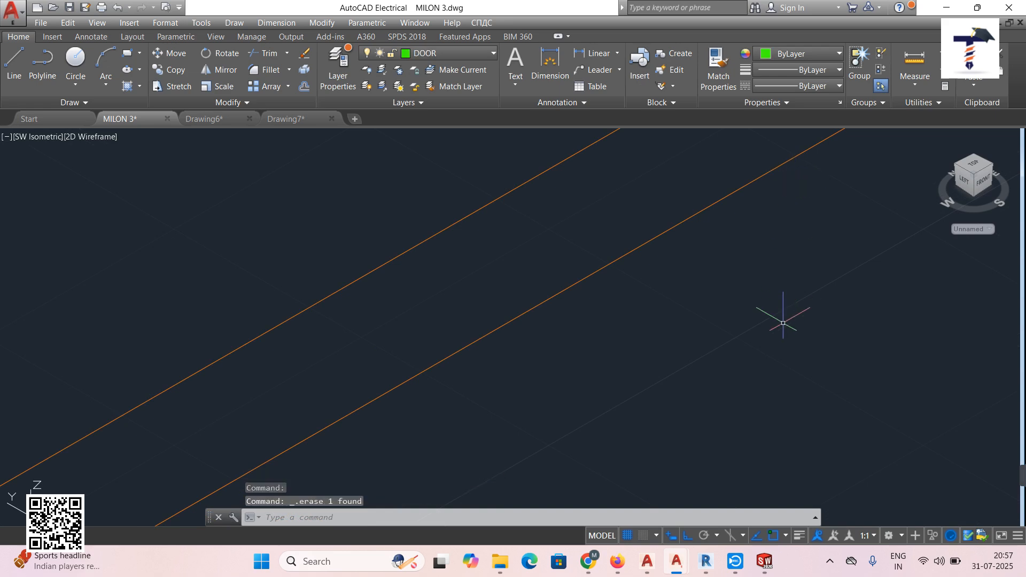
Erase the 9.5000 dimension, the outline running along the long outer wall, and the stray fragment at that wall's corner
scroll(782, 322, down, 4)
scroll(699, 368, down, 4)
middle_drag(697, 369, 824, 314)
middle_drag(404, 417, 649, 344)
middle_drag(310, 235, 348, 326)
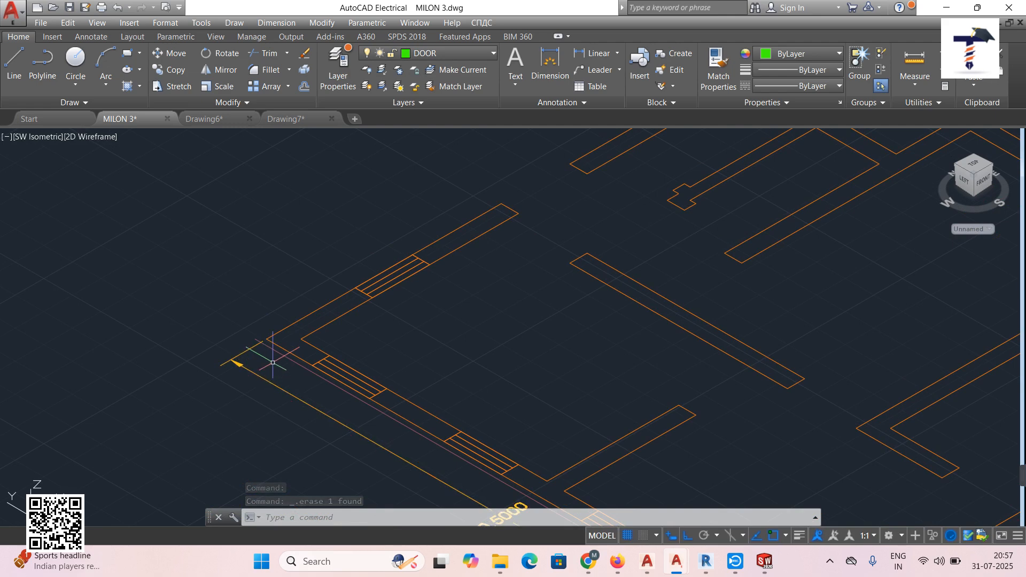
scroll(267, 351, up, 3)
mouse_move(233, 284)
mouse_down()
mouse_move(248, 343)
mouse_move(262, 326)
mouse_move(247, 316)
mouse_move(160, 360)
mouse_move(158, 374)
mouse_up()
key(Delete)
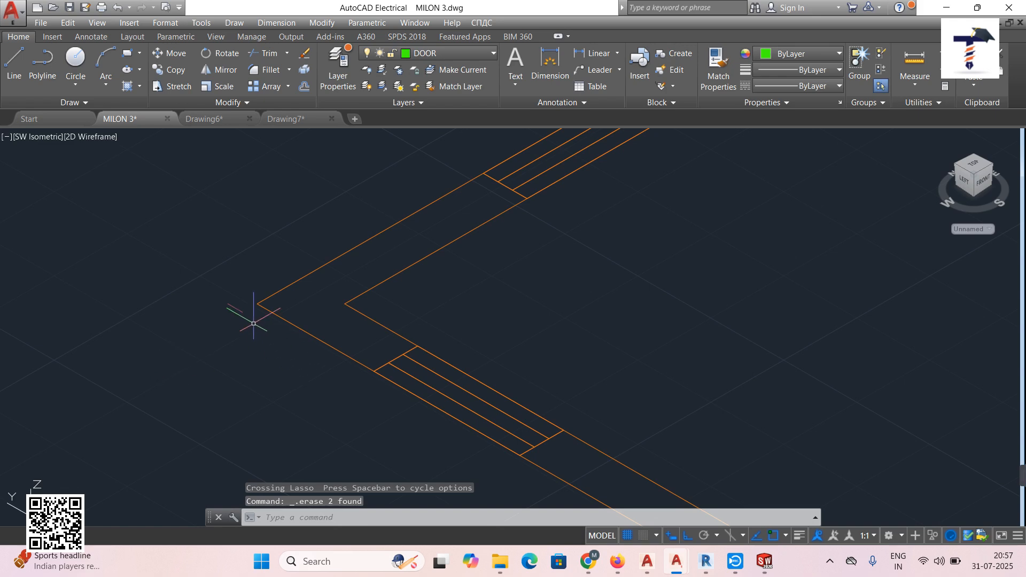
drag(244, 287, 231, 317)
key(Delete)
scroll(260, 343, down, 4)
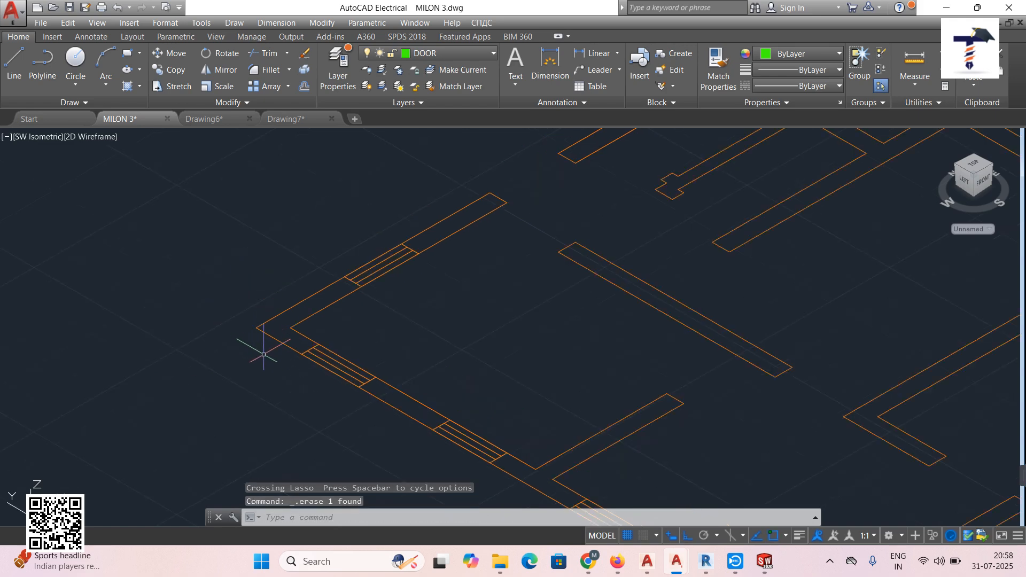
Erase the window beside the partition junction, on the corner room's side of the long outer wall
middle_drag(273, 359, 118, 192)
scroll(353, 283, up, 3)
mouse_move(343, 301)
mouse_down()
mouse_move(307, 274)
mouse_move(258, 276)
mouse_up()
key(Delete)
key(Delete)
Stretch the long outer wall's inner and outer lines across the window gap beside the partition, undoing the mistaken line erasure
middle_drag(259, 275, 412, 350)
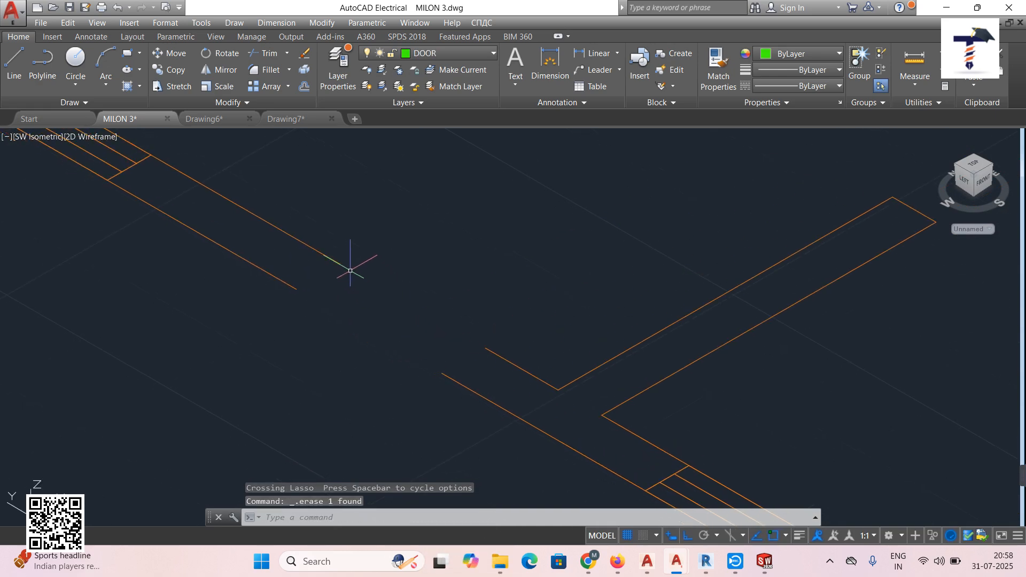
click(341, 263)
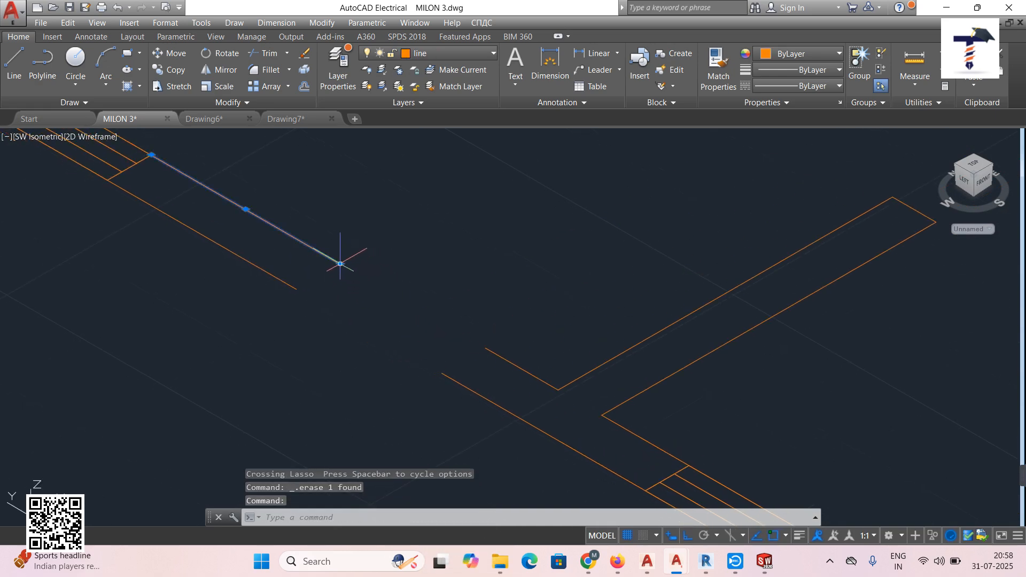
click(341, 263)
key(Delete)
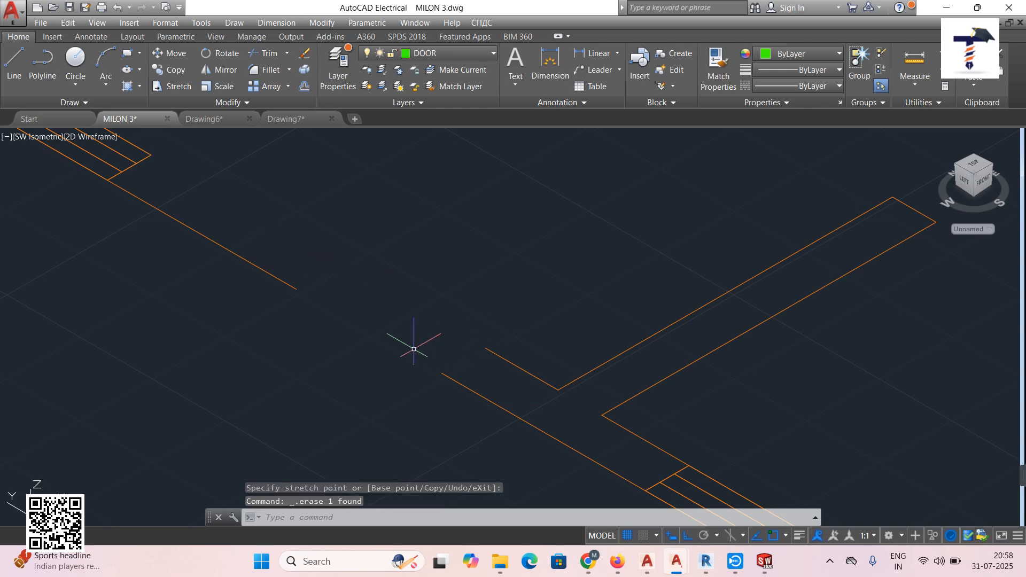
key(ctrl+z)
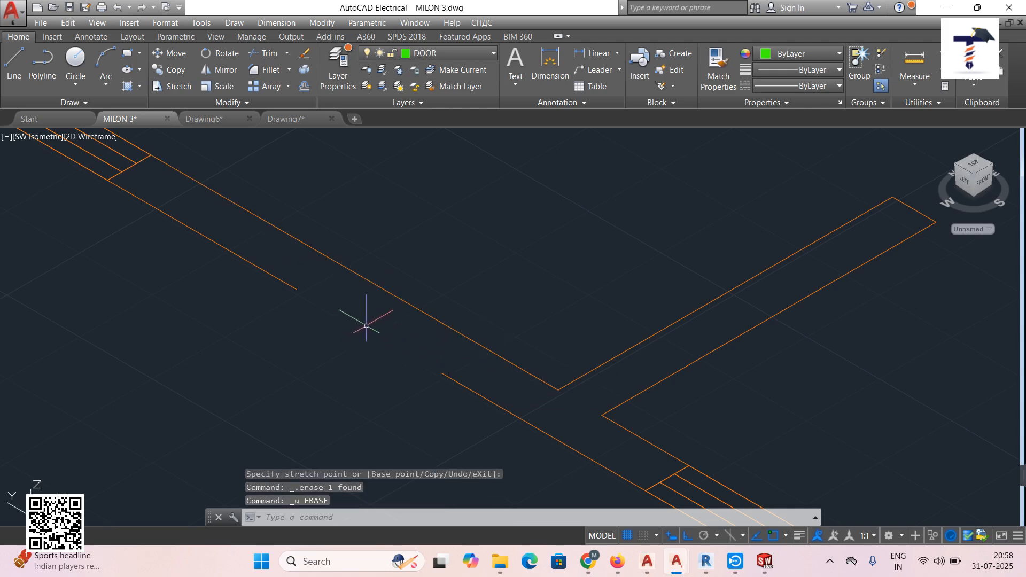
scroll(298, 308, down, 2)
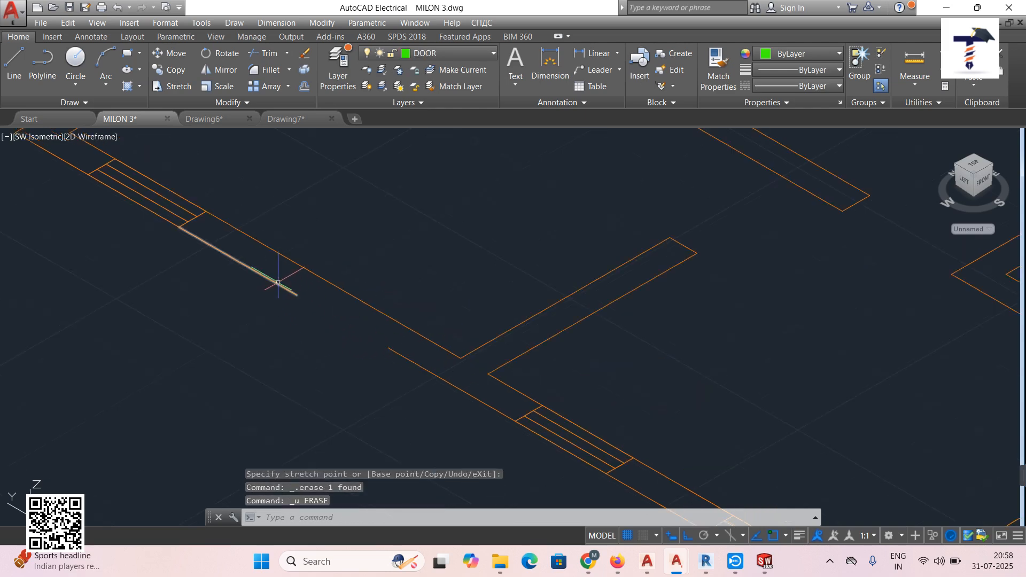
click(304, 299)
click(298, 295)
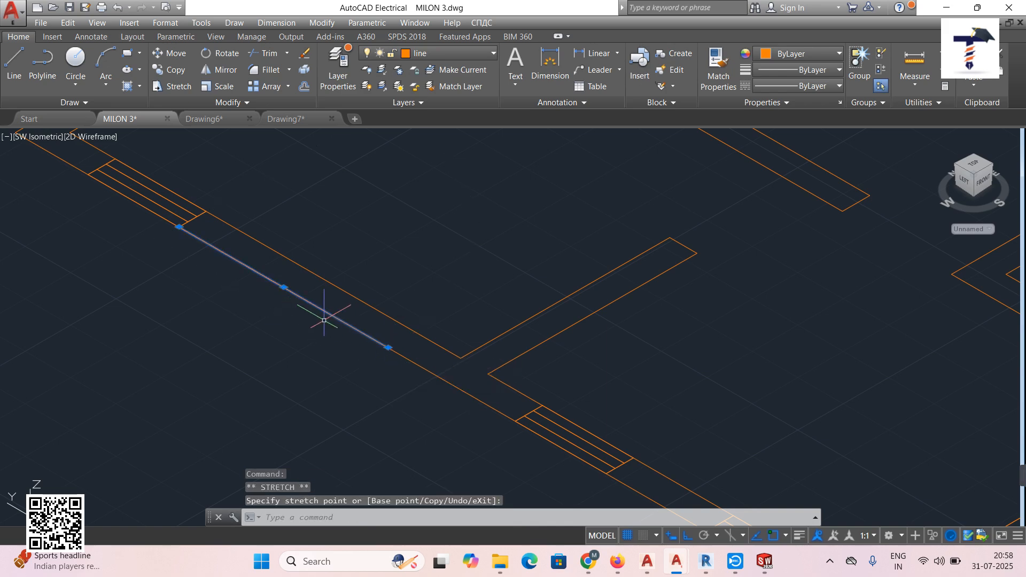
key(Escape)
Erase the window nearest the corner in the long outer wall, including its jamb lines
middle_drag(268, 291, 372, 468)
scroll(355, 409, up, 6)
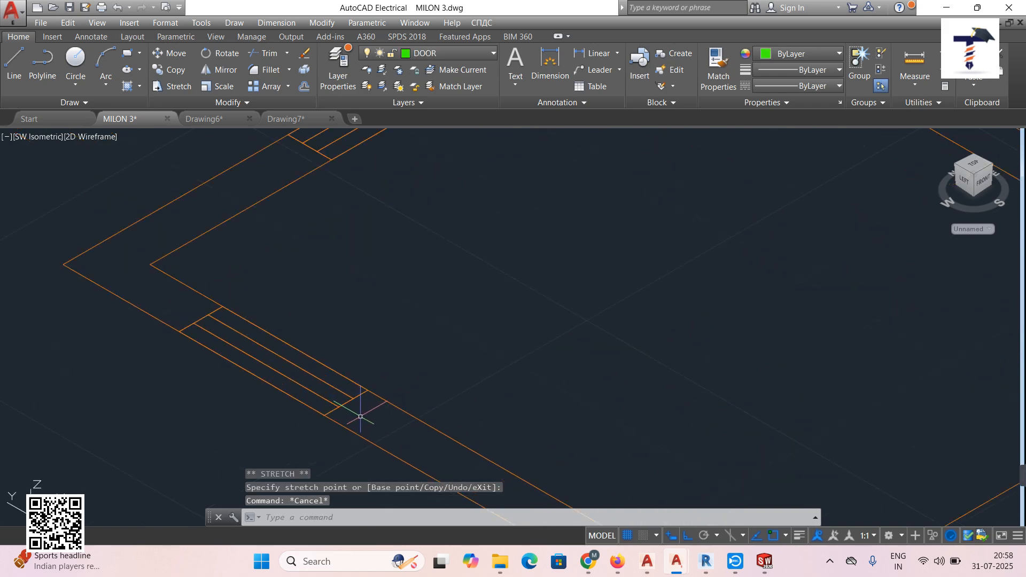
mouse_move(364, 405)
mouse_down()
mouse_move(348, 370)
mouse_move(281, 393)
mouse_move(281, 406)
mouse_up()
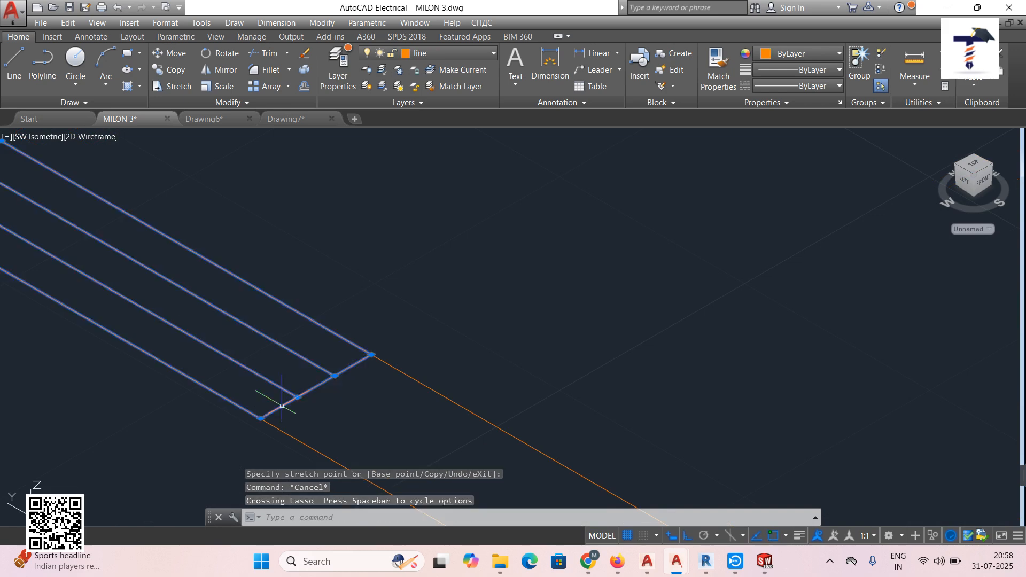
key(Delete)
scroll(339, 387, down, 4)
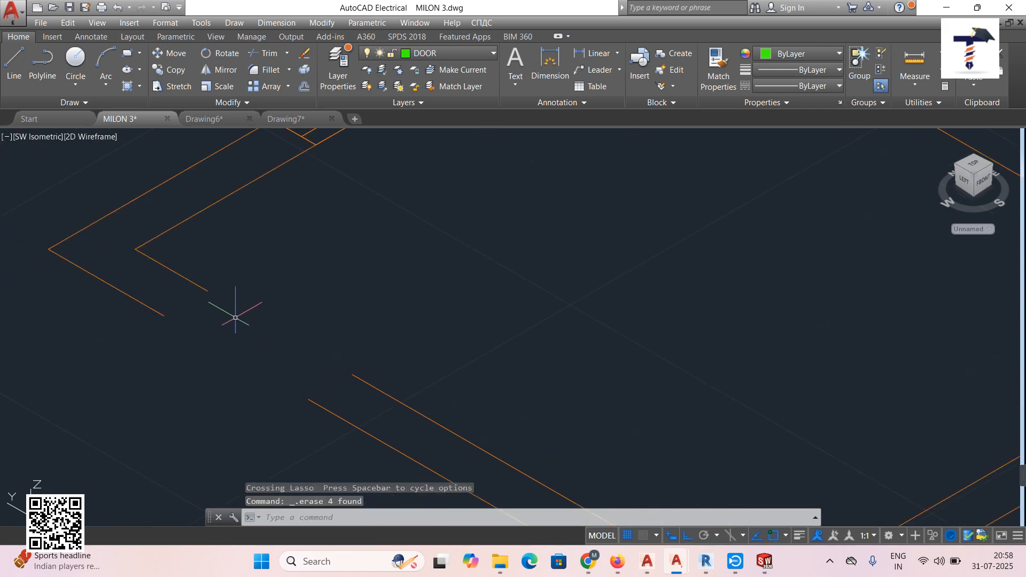
Stretch the inner and outer wall lines next to the corner across the gap to rejoin the long wall
click(205, 289)
click(208, 291)
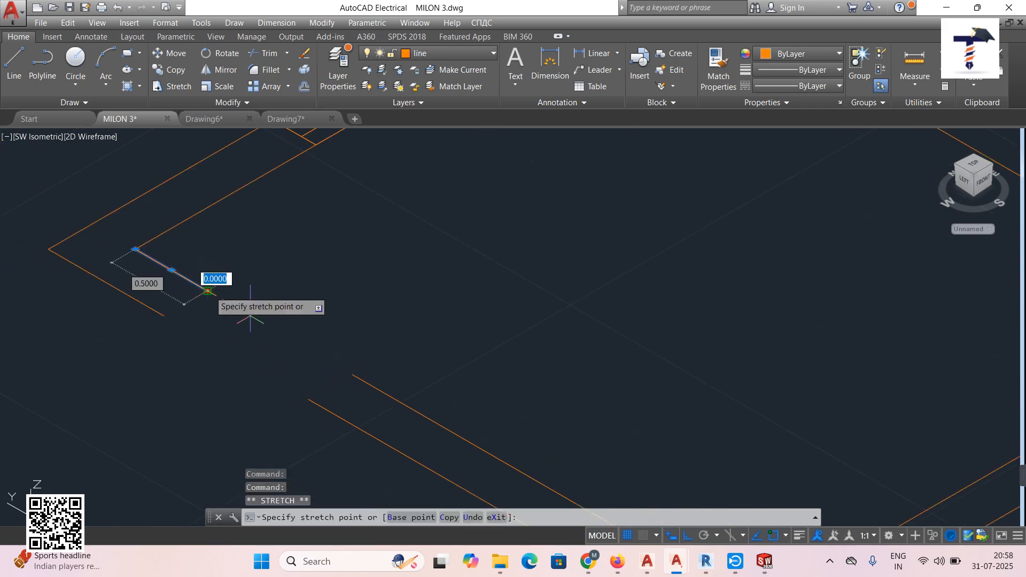
click(354, 379)
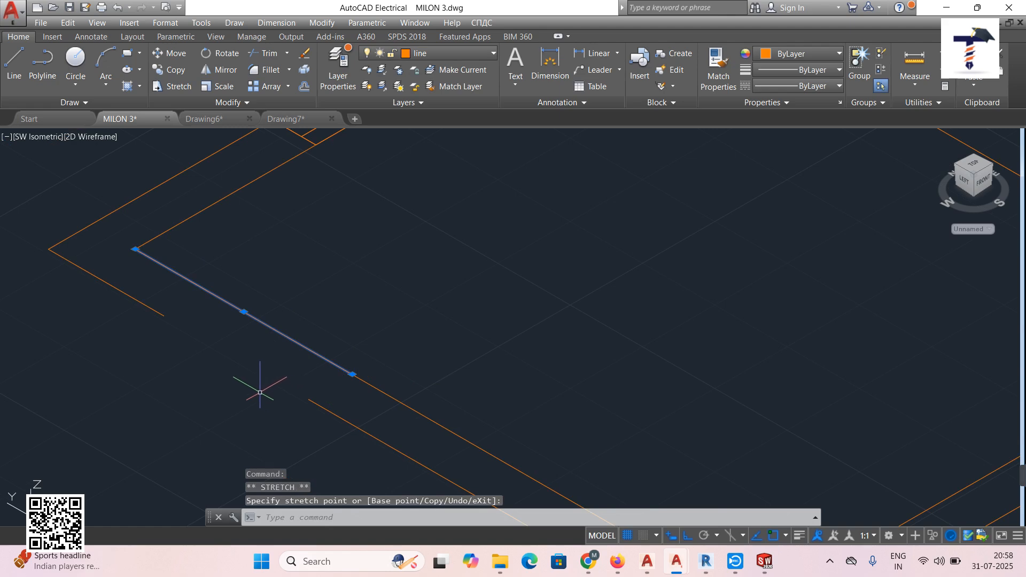
key(Escape)
click(144, 303)
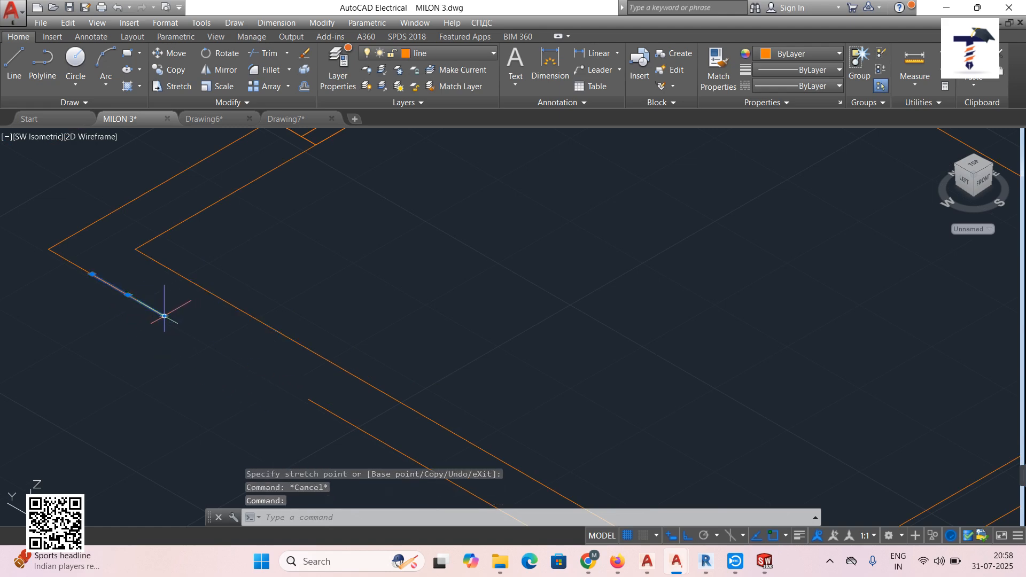
click(164, 316)
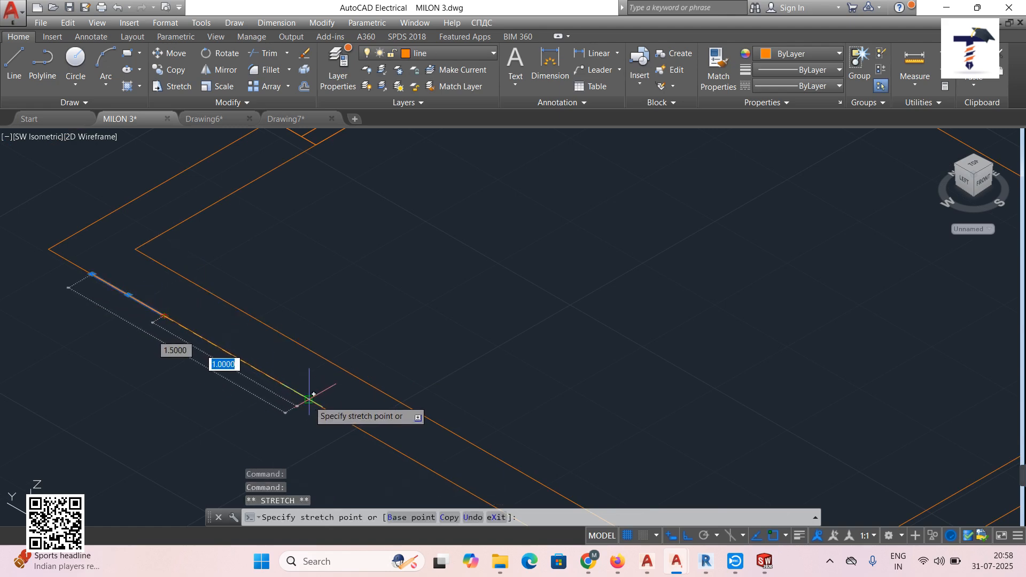
key(Escape)
key(Escape)
Erase the window from the corner room's shorter outer wall, which meets the long wall at the corner
scroll(383, 337, down, 4)
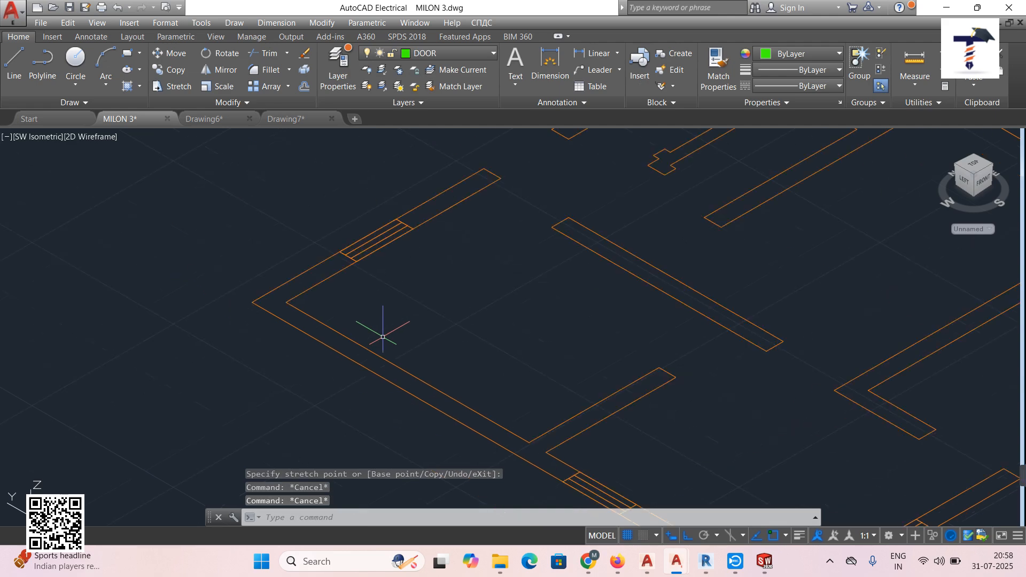
scroll(383, 337, up, 6)
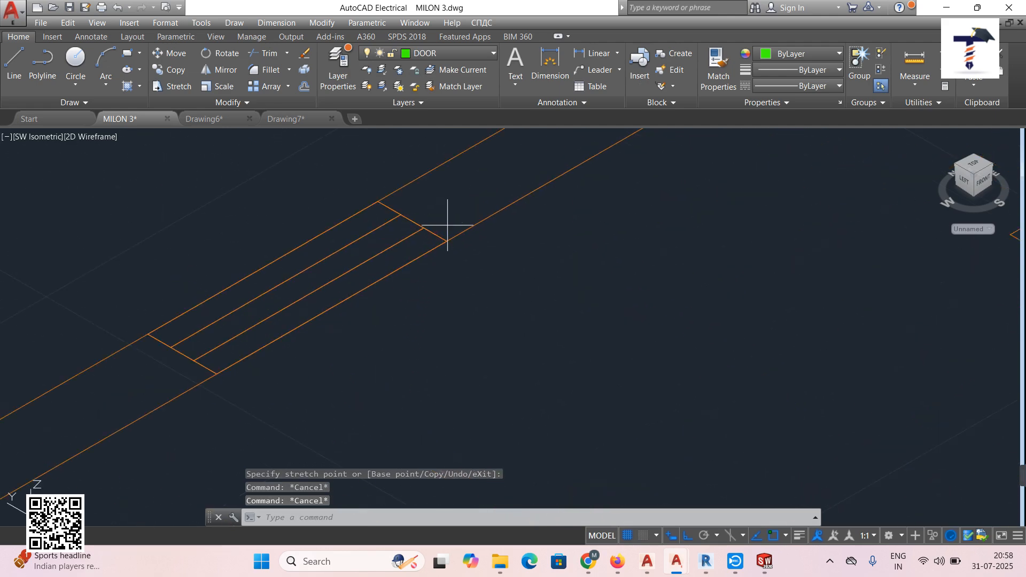
drag(448, 225, 345, 235)
key(Delete)
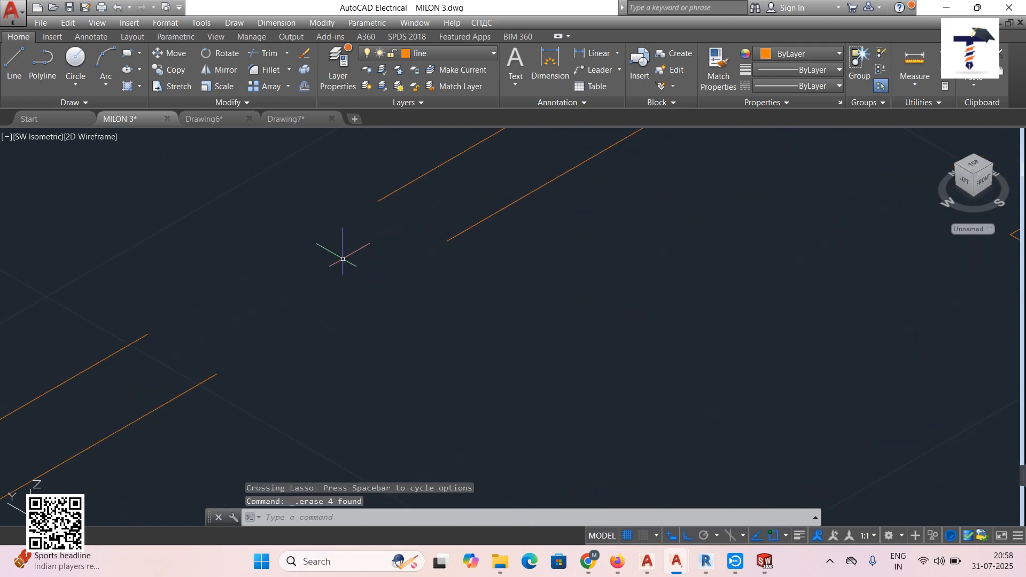
Stretch both lines of the corner room's shorter outer wall across the window gap to the opposite line ends
click(145, 332)
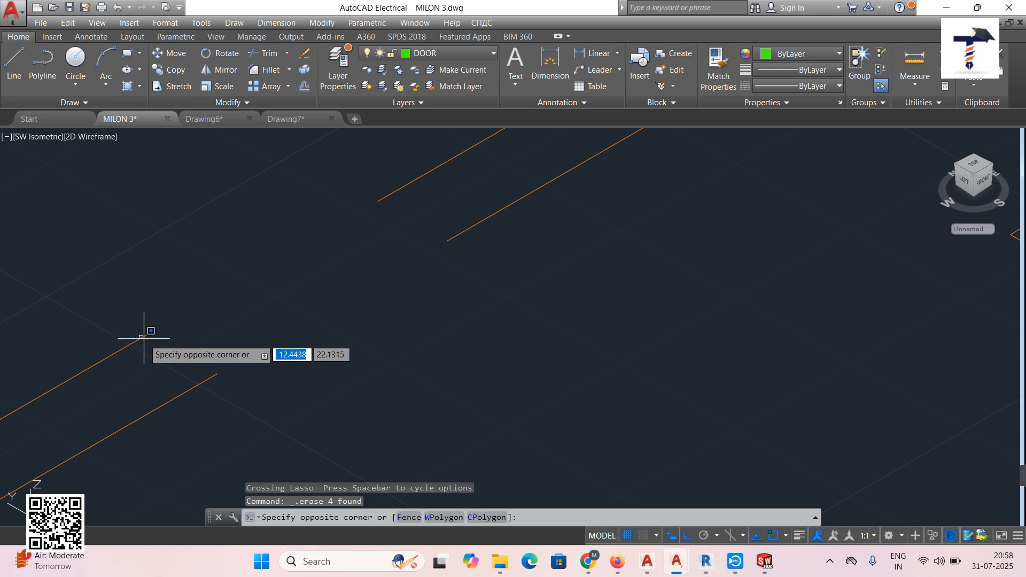
click(147, 334)
click(147, 334)
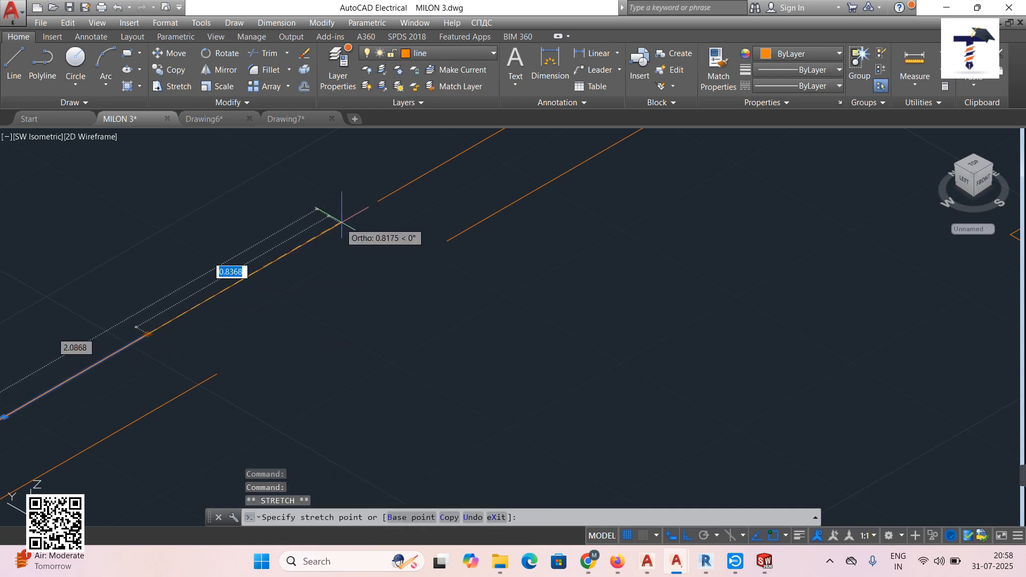
click(378, 203)
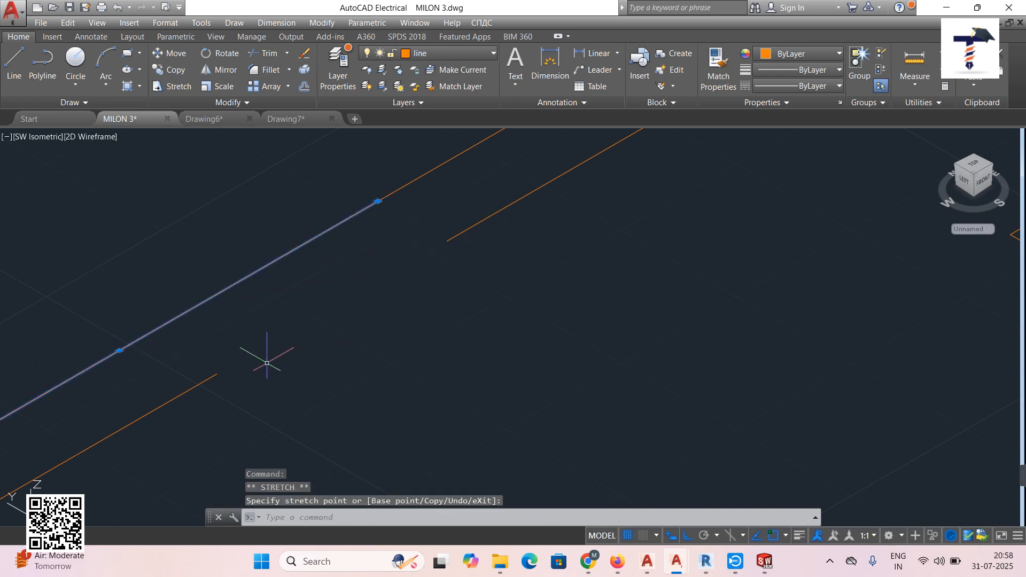
key(Escape)
click(206, 383)
click(217, 373)
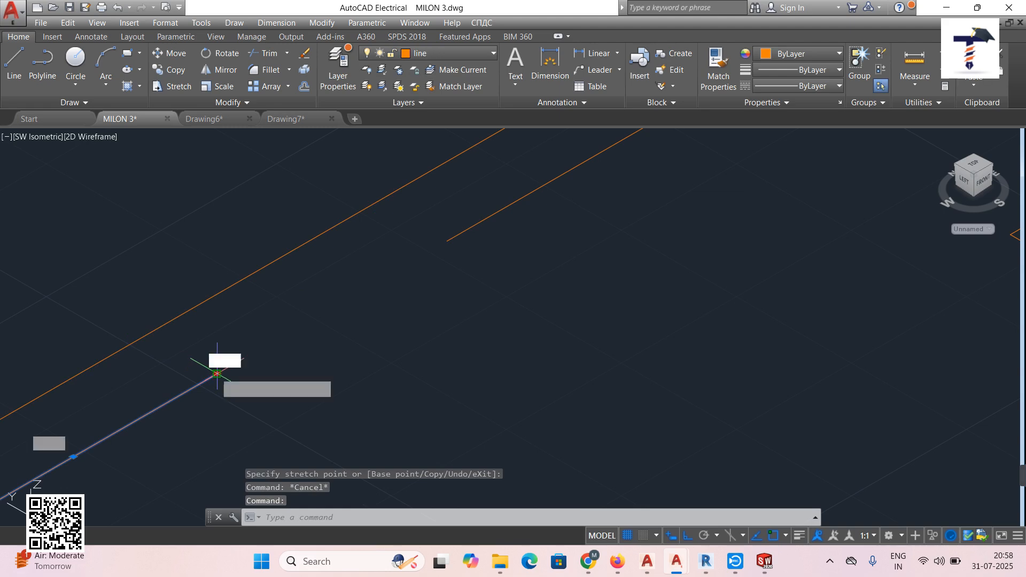
click(448, 238)
key(Escape)
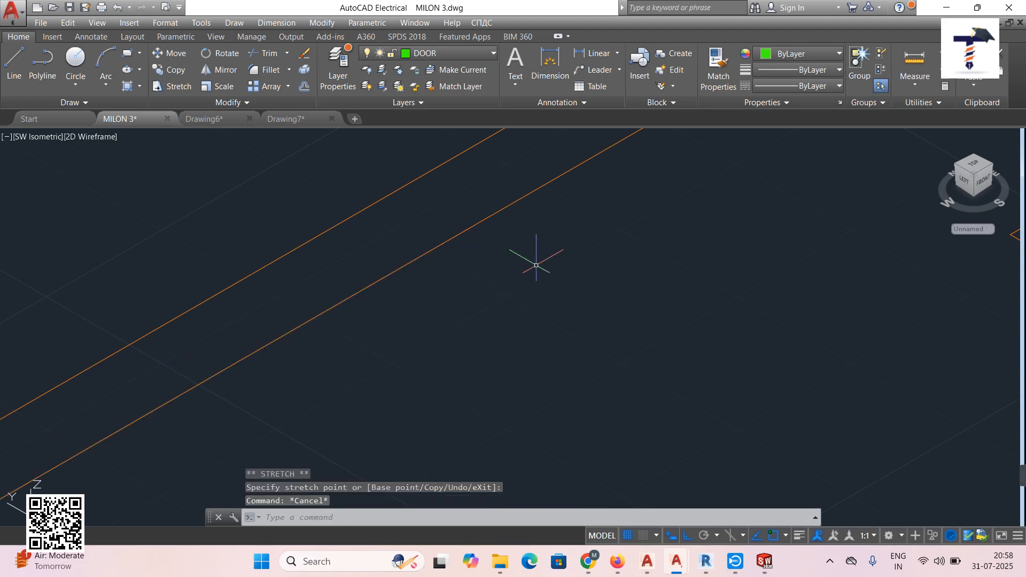
key(Escape)
Erase the window beyond the partition, near the far corner of the long outer wall
scroll(597, 317, down, 6)
middle_drag(730, 369, 415, 218)
middle_drag(653, 360, 558, 226)
scroll(517, 325, up, 4)
scroll(430, 411, up, 2)
mouse_move(441, 413)
mouse_down()
mouse_move(425, 381)
mouse_move(373, 393)
mouse_up()
key(Delete)
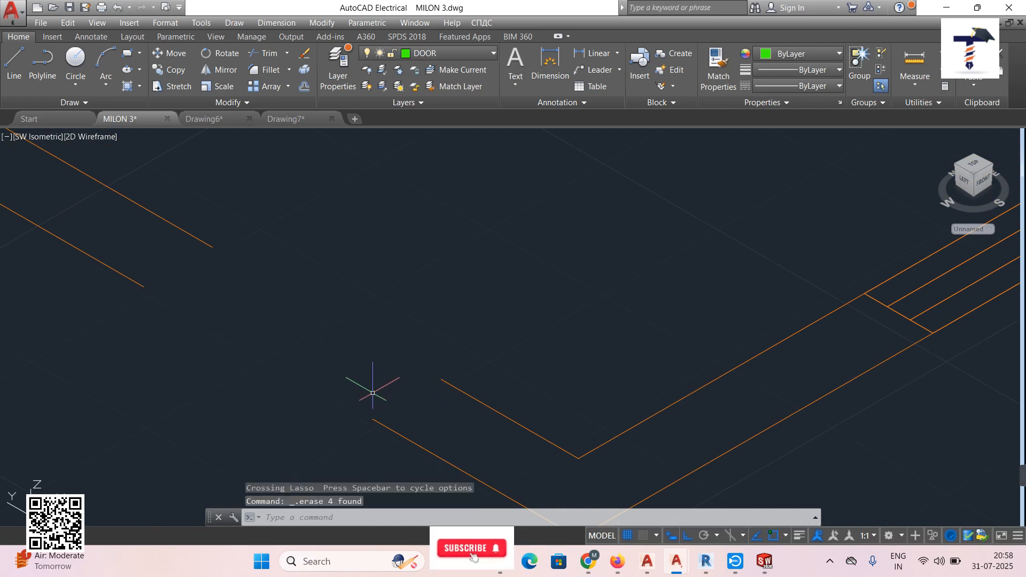
Stretch the inner and outer wall lines across the window gap near the far corner of the long outer wall
click(443, 384)
click(442, 380)
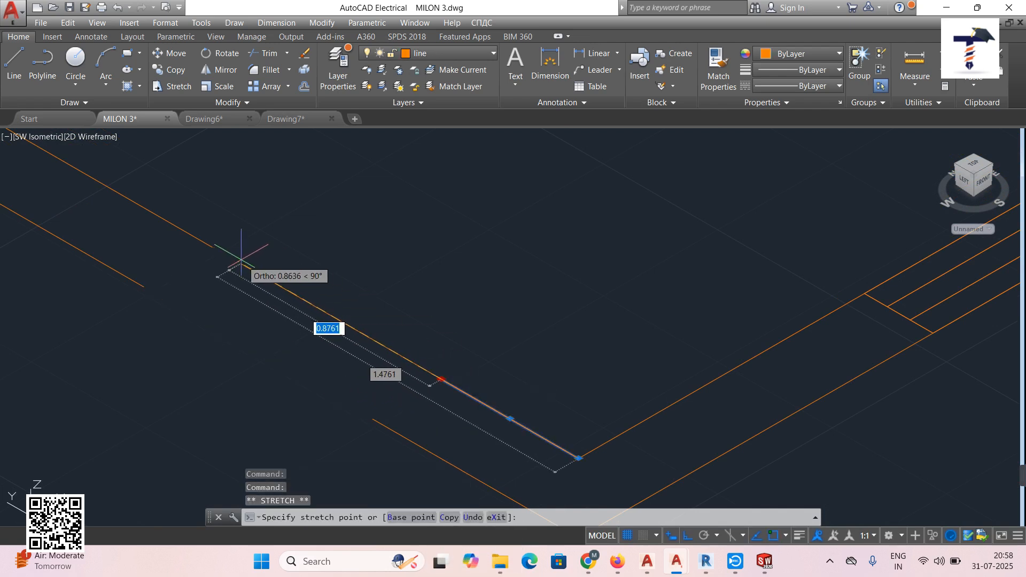
click(212, 248)
key(Delete)
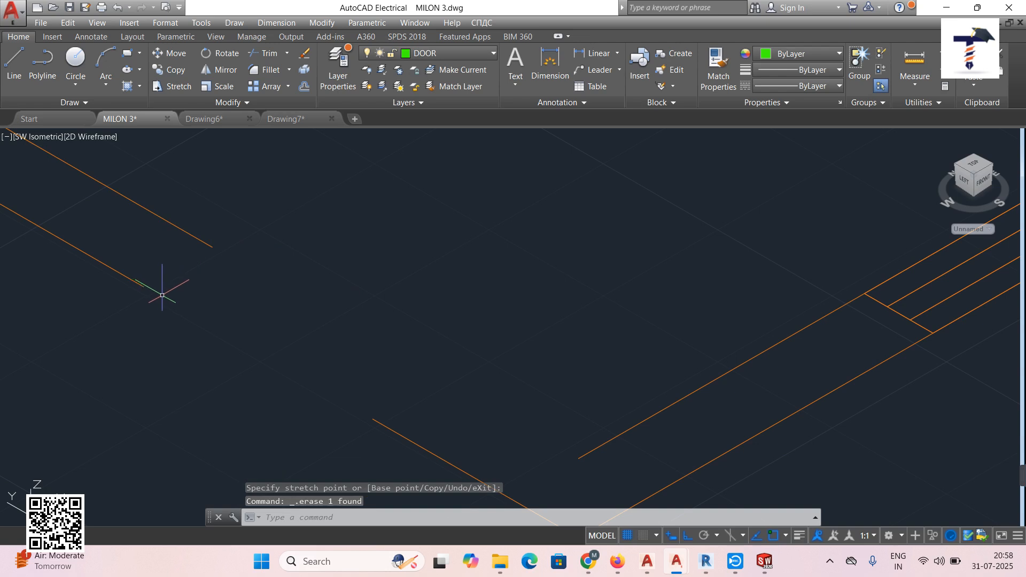
key(ctrl+z)
click(143, 287)
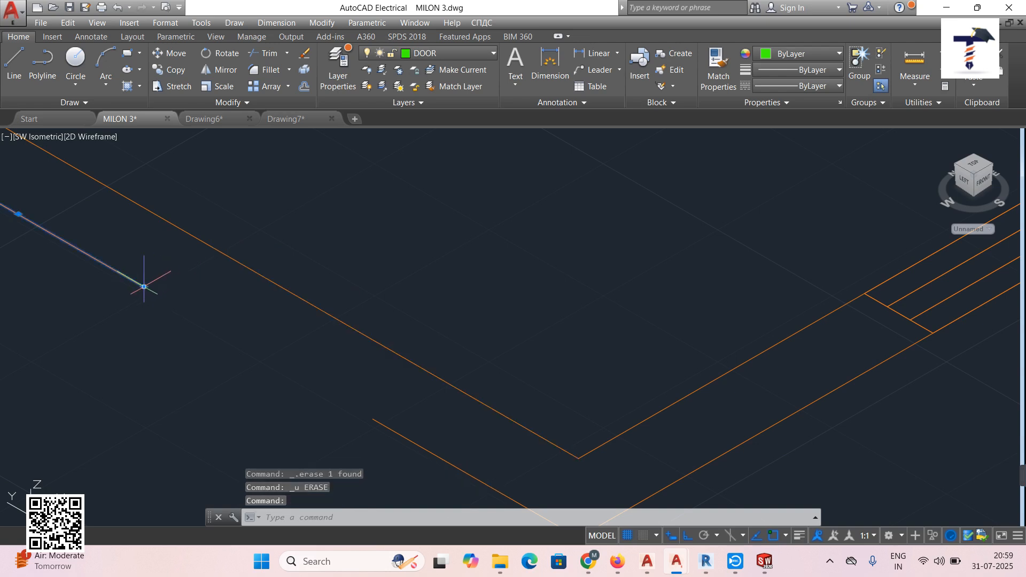
click(144, 287)
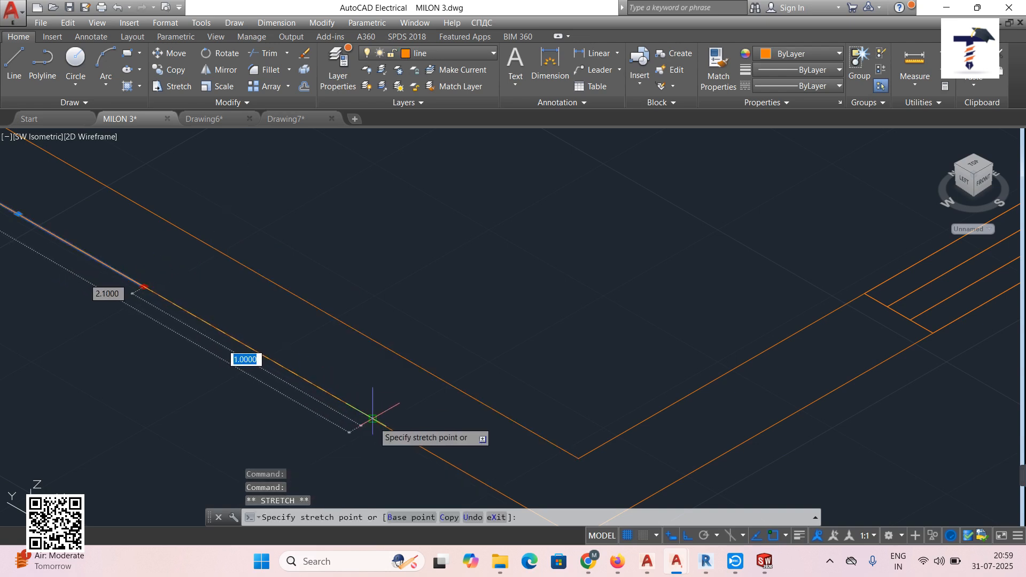
key(Escape)
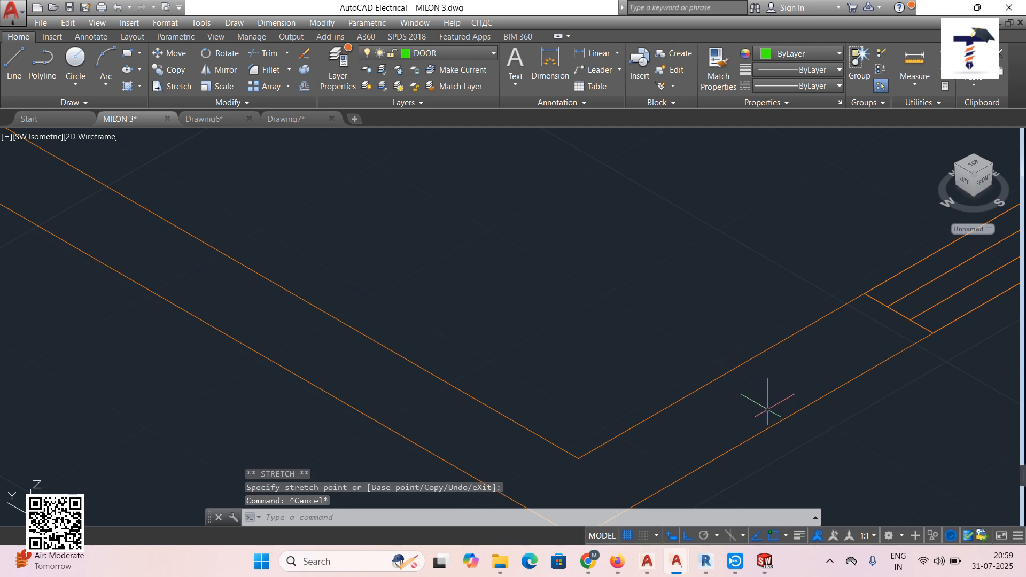
Erase the window from the outer wall that runs off the far corner of the long wall
scroll(768, 410, down, 3)
middle_drag(767, 413, 786, 435)
scroll(783, 441, up, 5)
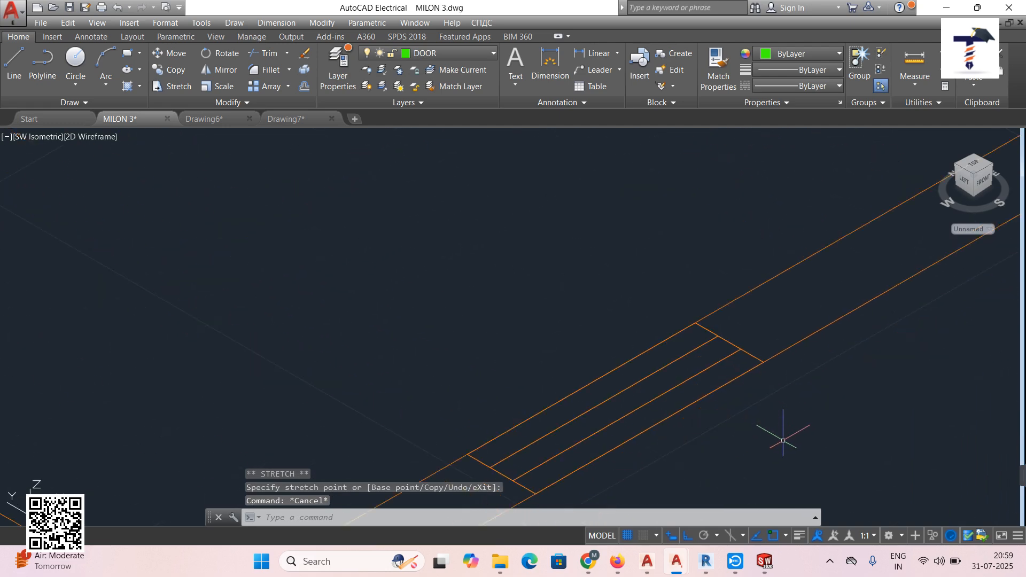
mouse_move(772, 352)
mouse_down()
mouse_move(775, 337)
mouse_move(687, 355)
mouse_move(682, 374)
mouse_up()
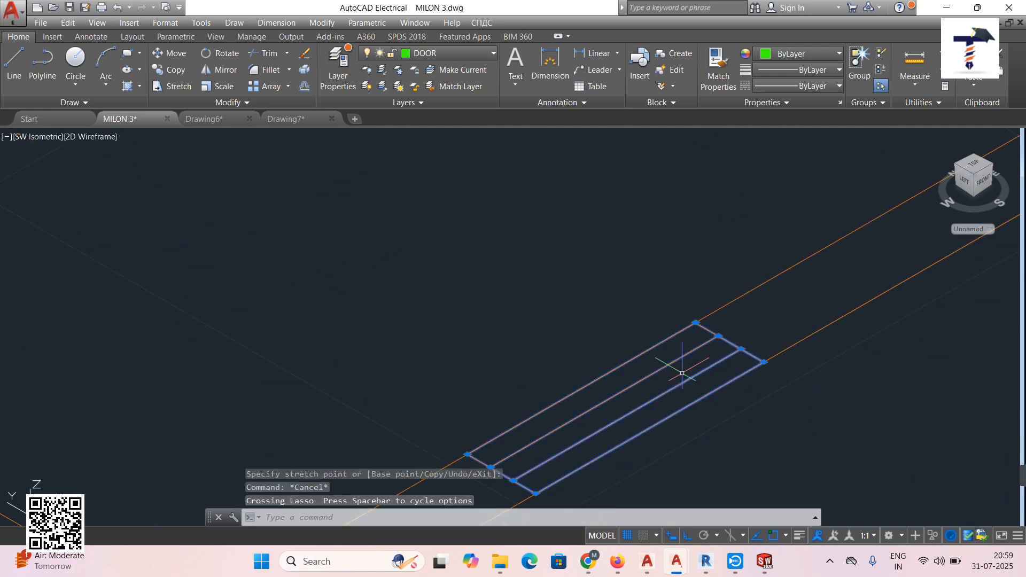
key(Delete)
click(681, 373)
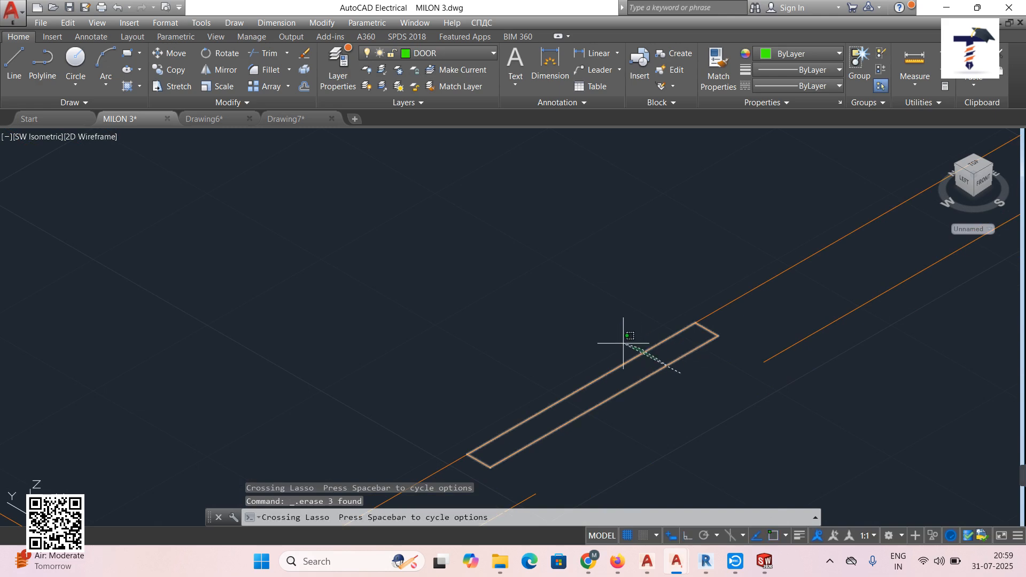
key(Delete)
Stretch both lines of the wall running off the far corner across its window gap to the opposite line ends
scroll(600, 366, down, 3)
scroll(560, 407, up, 3)
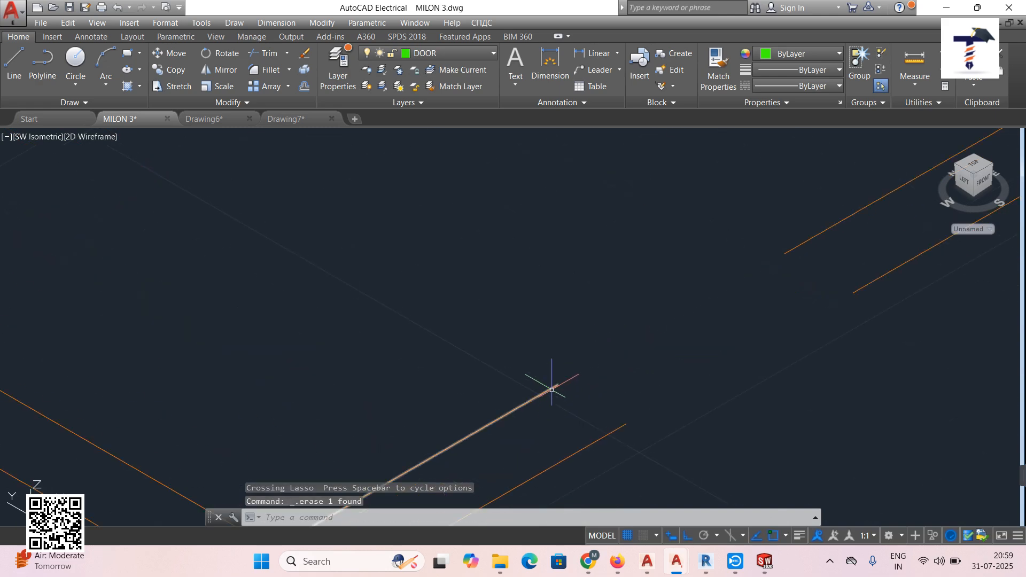
click(558, 384)
click(558, 384)
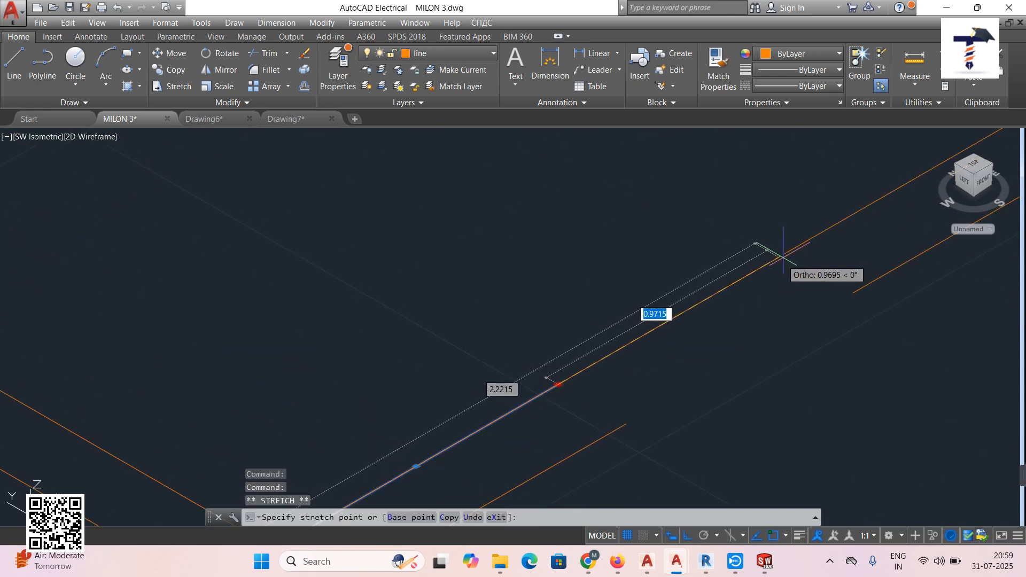
key(Escape)
key(Escape)
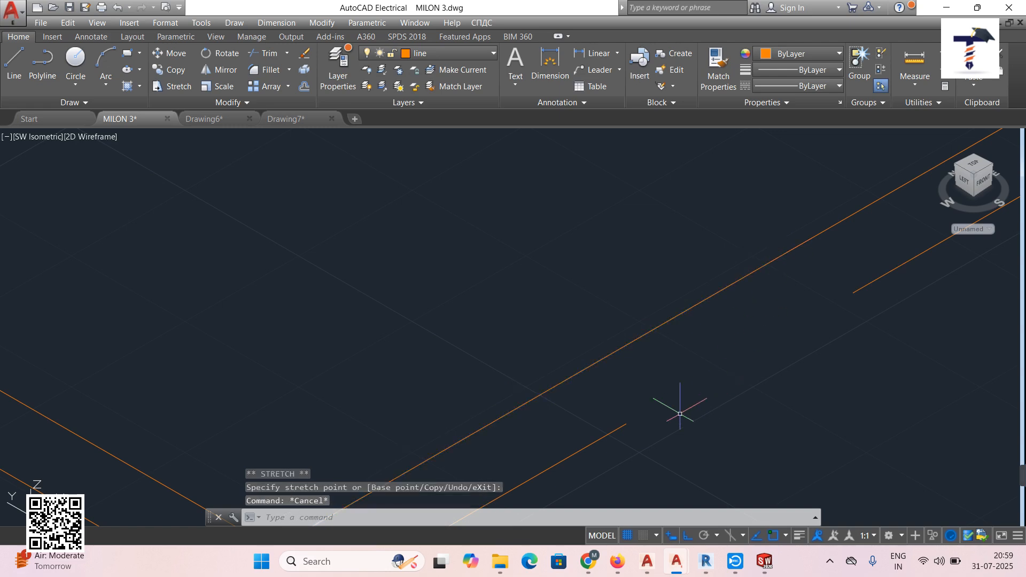
click(619, 426)
click(623, 422)
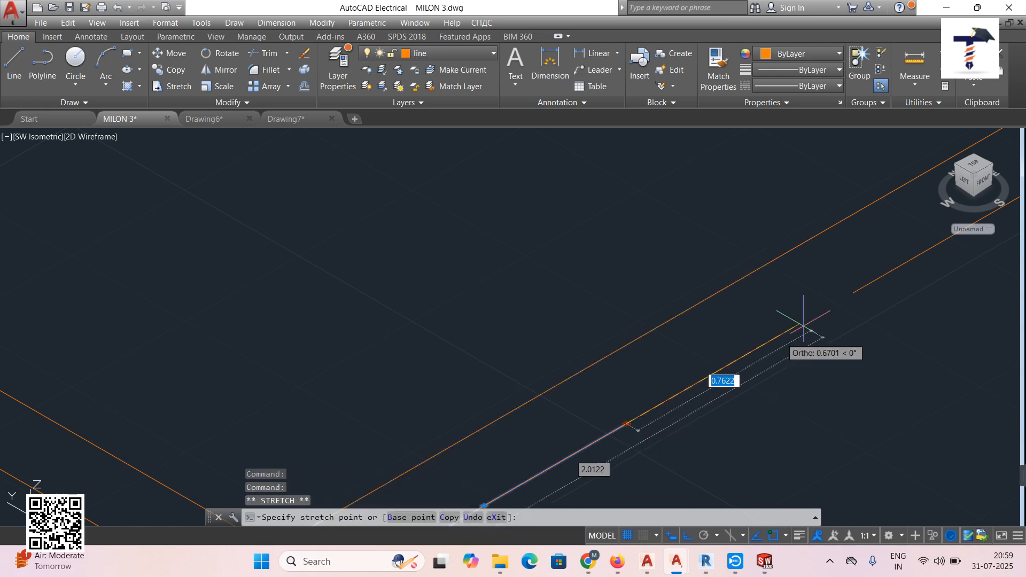
key(Escape)
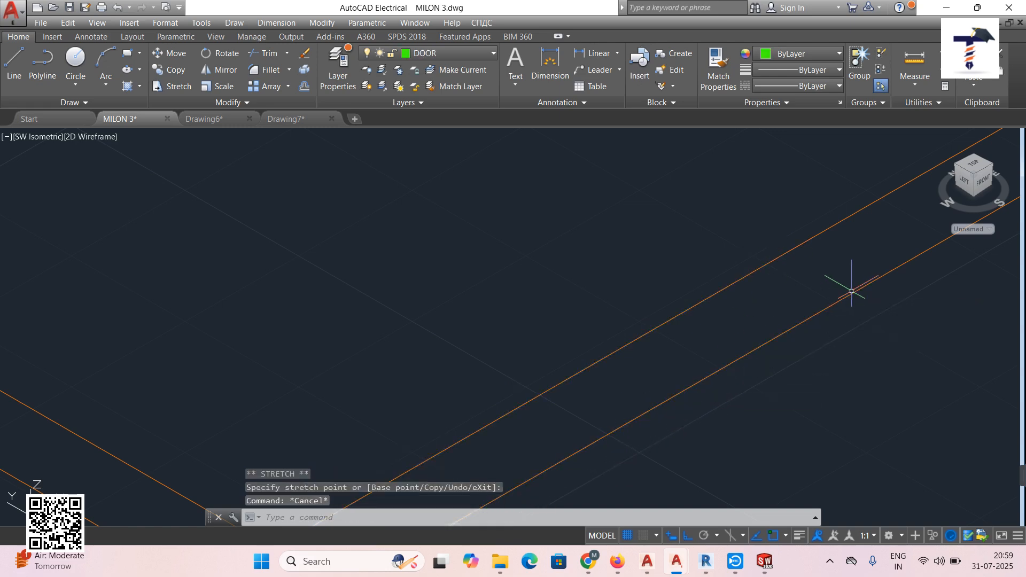
Erase the remaining window in the long outer wall, just beyond the partition junction
scroll(532, 397, down, 4)
scroll(533, 397, up, 6)
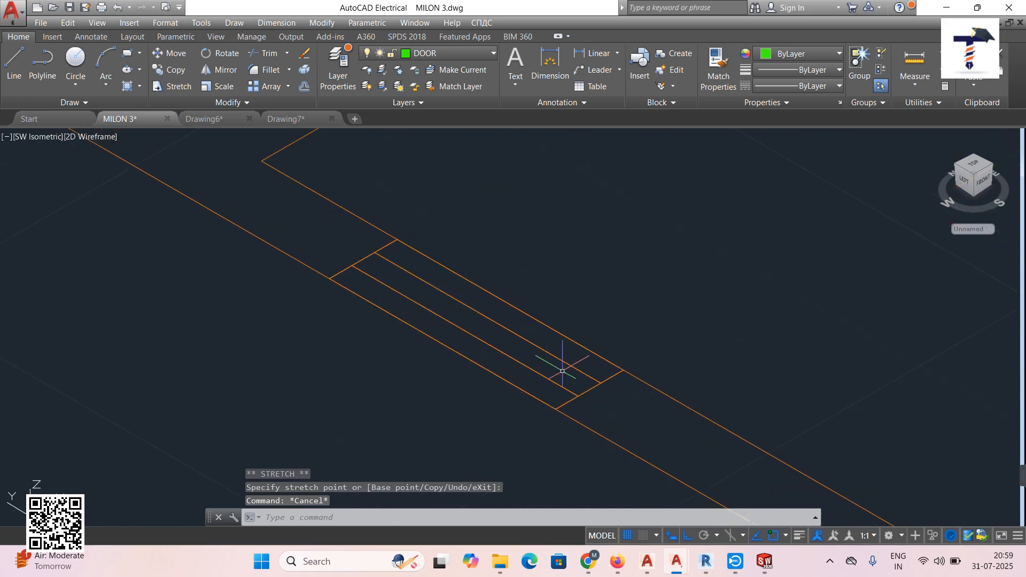
mouse_move(651, 418)
mouse_down()
mouse_move(641, 390)
mouse_move(559, 381)
mouse_move(552, 393)
mouse_up()
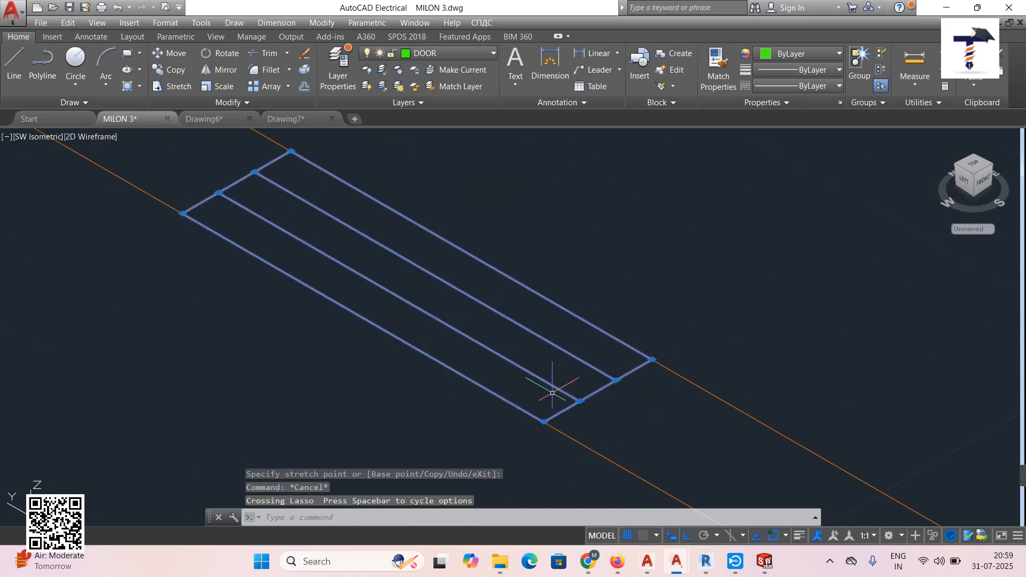
key(Delete)
Stretch the outer and inner lines of the long wall across the window gap beside the partition junction
scroll(628, 385, down, 4)
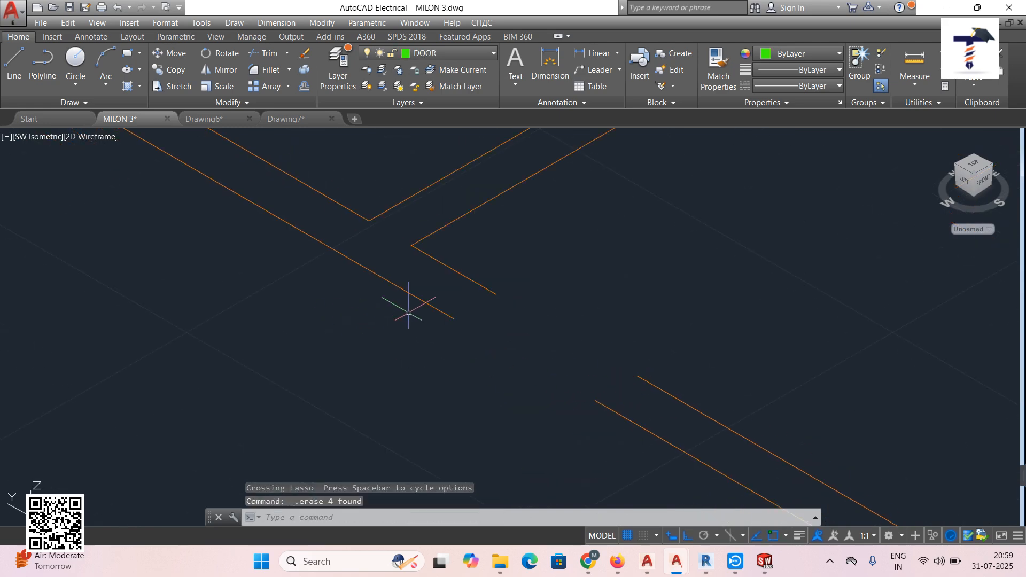
click(452, 315)
click(454, 319)
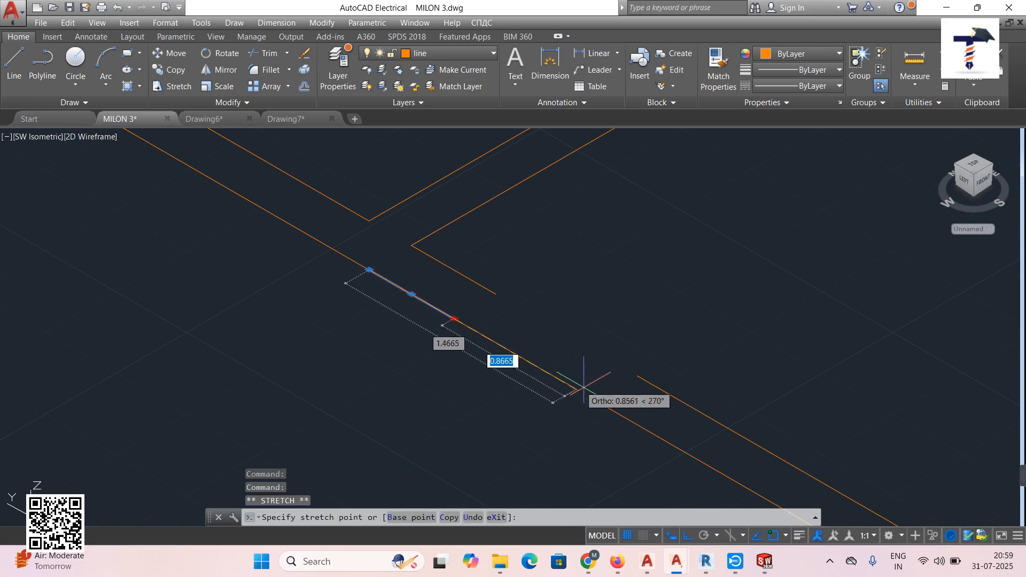
key(Escape)
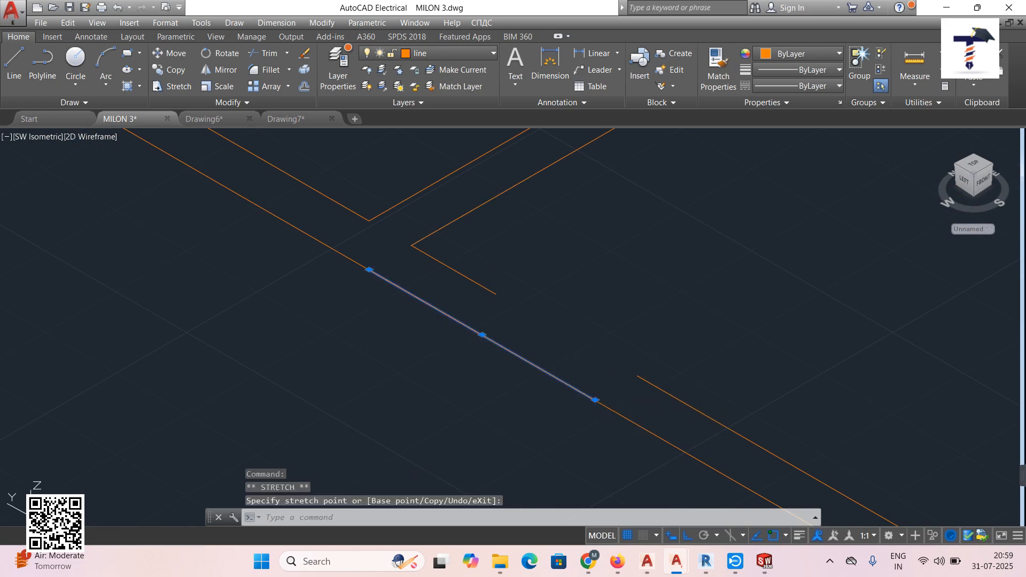
key(Escape)
click(491, 294)
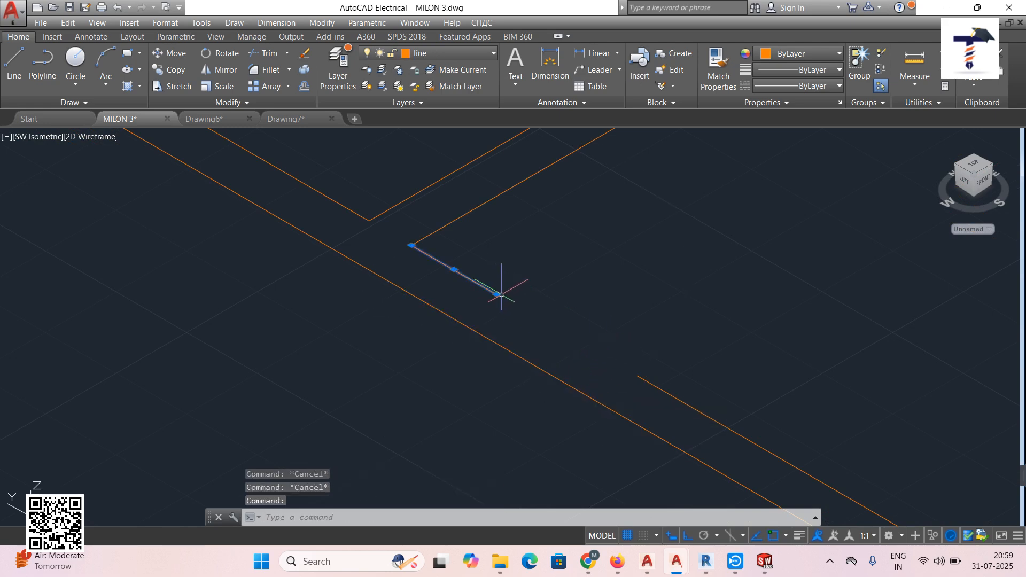
click(497, 294)
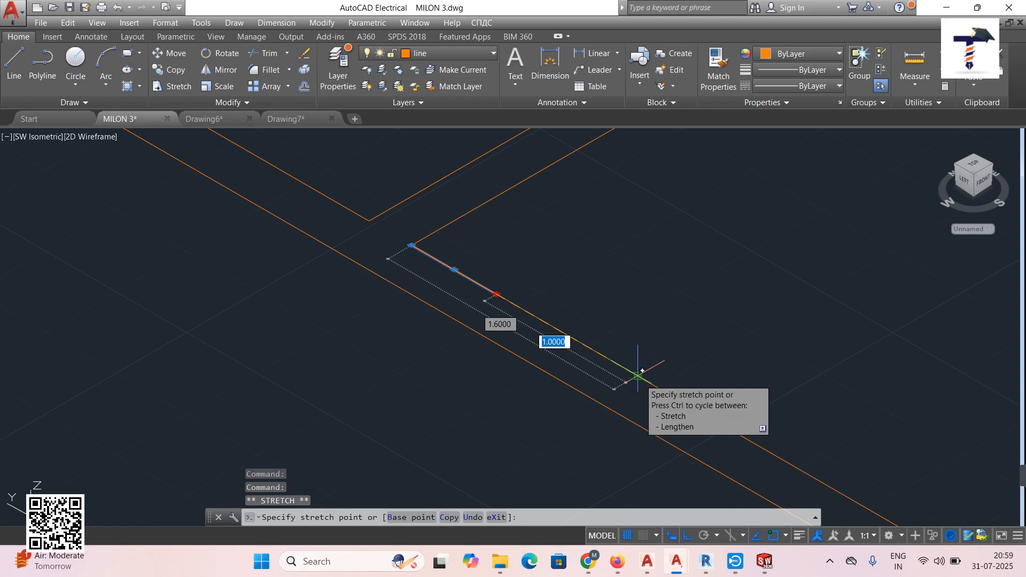
key(Escape)
key(Escape)
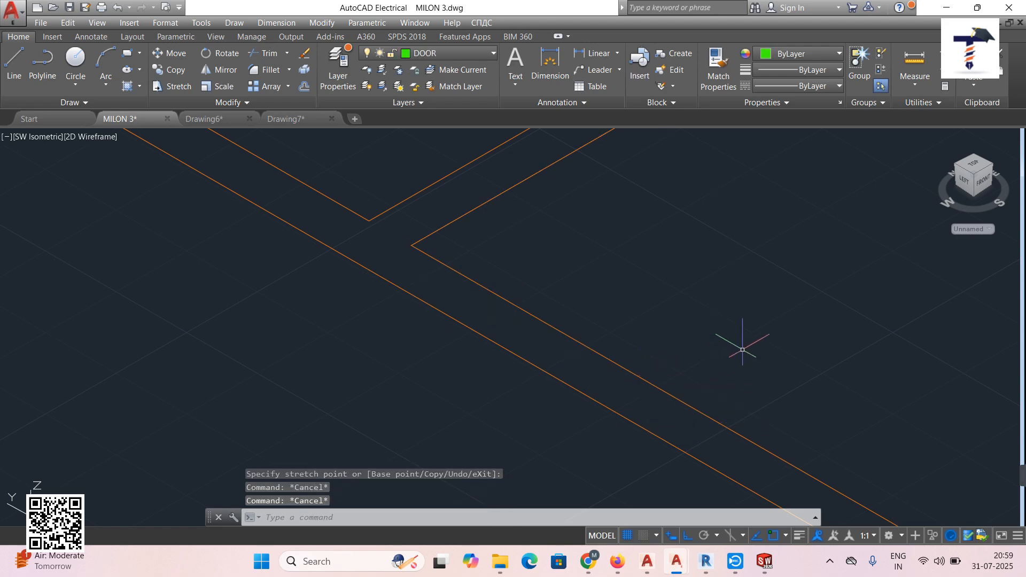
Erase the short stray line lying just outside the far corner of the long outer wall
scroll(743, 351, down, 5)
middle_drag(745, 344, 573, 371)
scroll(657, 380, up, 2)
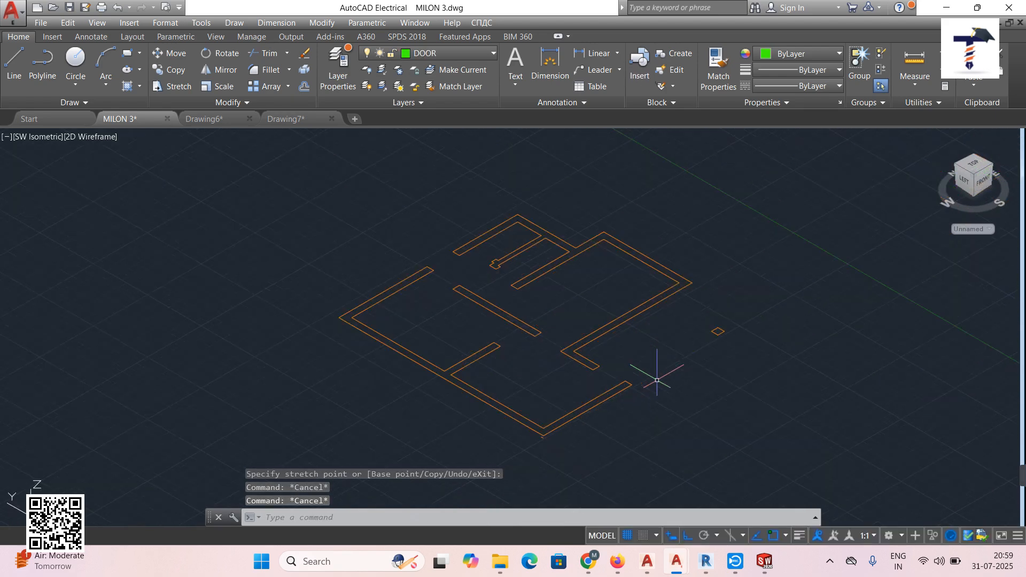
scroll(657, 380, up, 2)
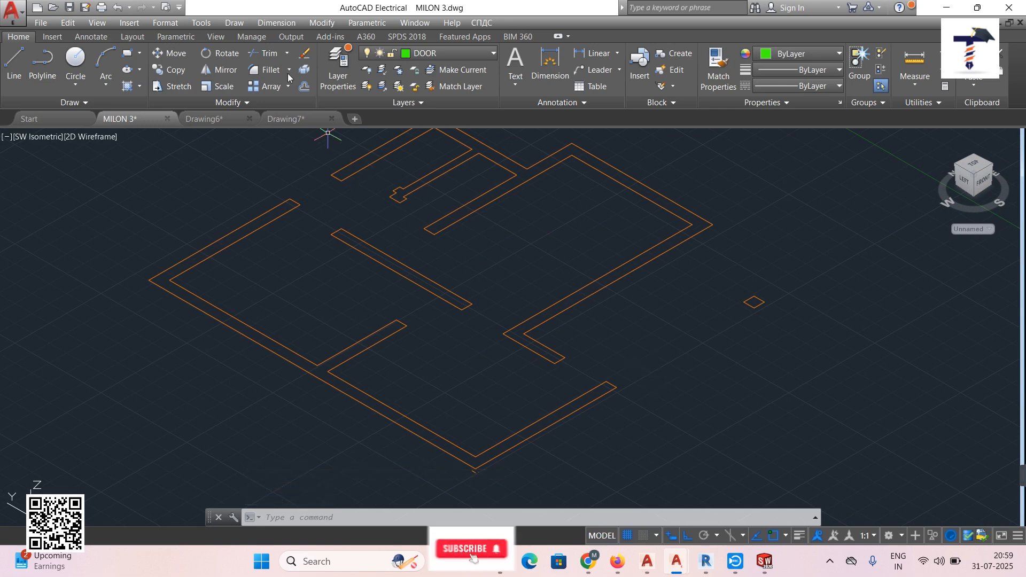
scroll(475, 458, up, 4)
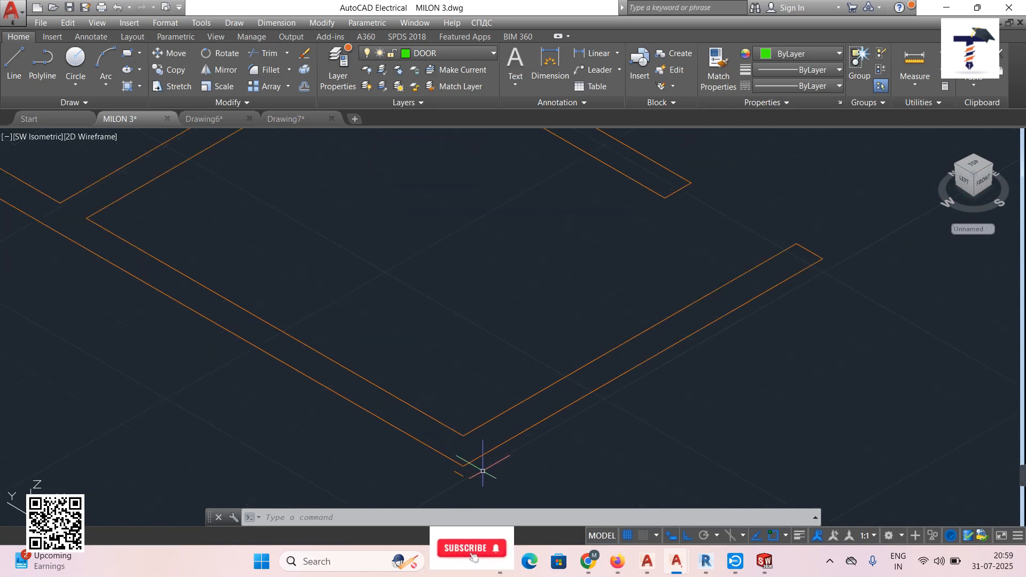
click(461, 474)
key(Delete)
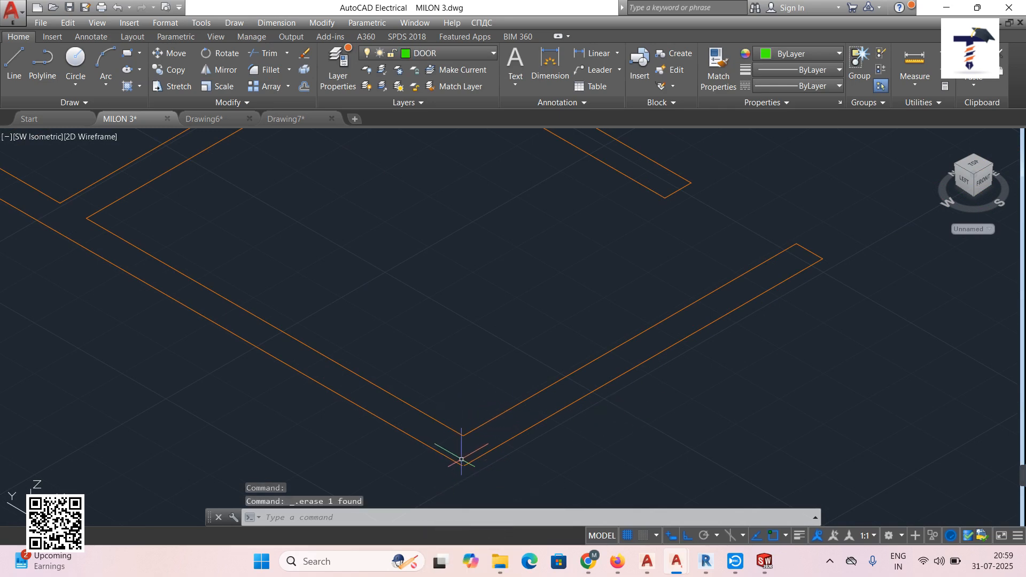
Check whether the outer line of the wall running off the far corner is made of separate segments
scroll(462, 459, up, 4)
scroll(446, 458, down, 3)
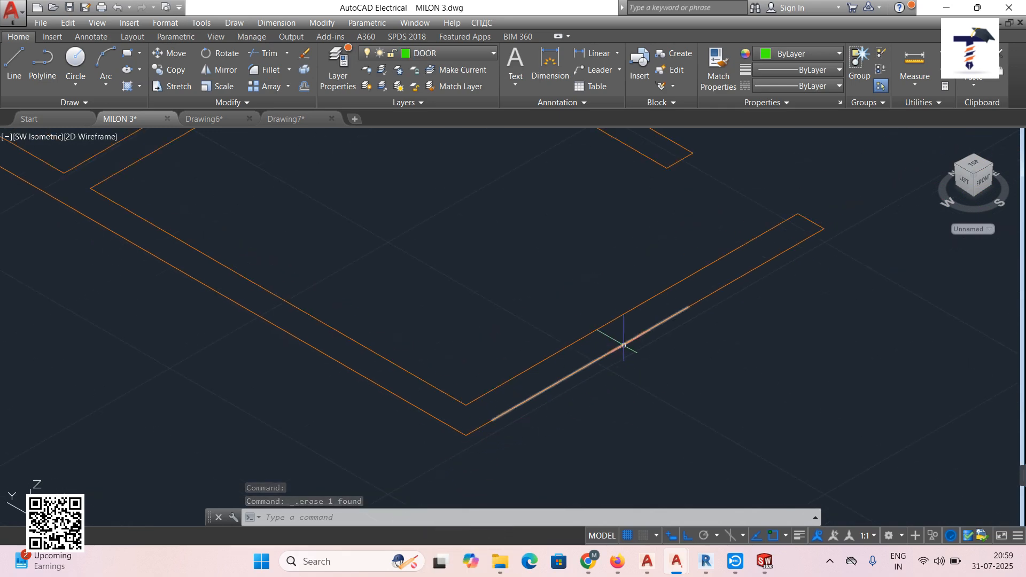
click(640, 335)
click(716, 291)
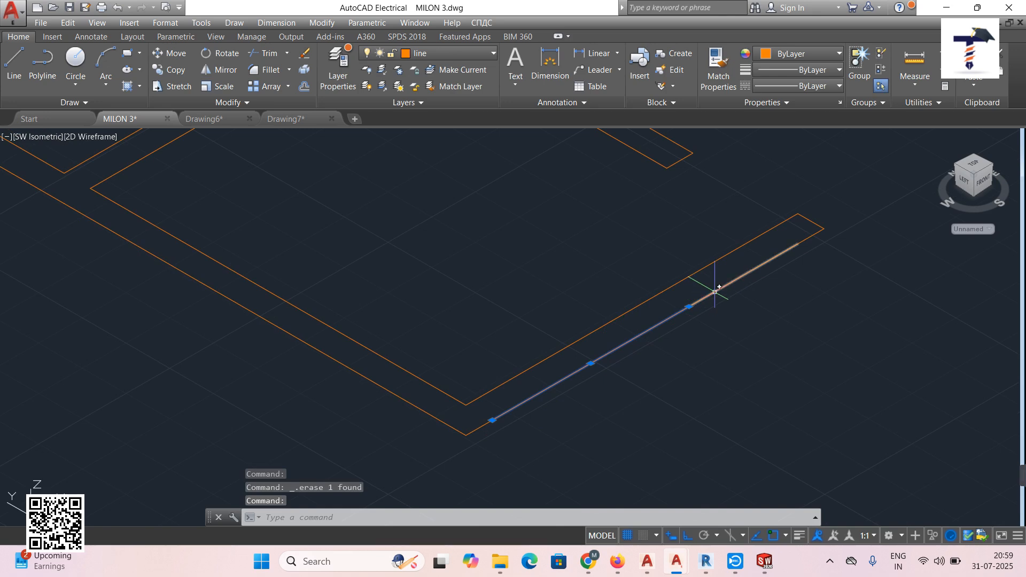
key(Escape)
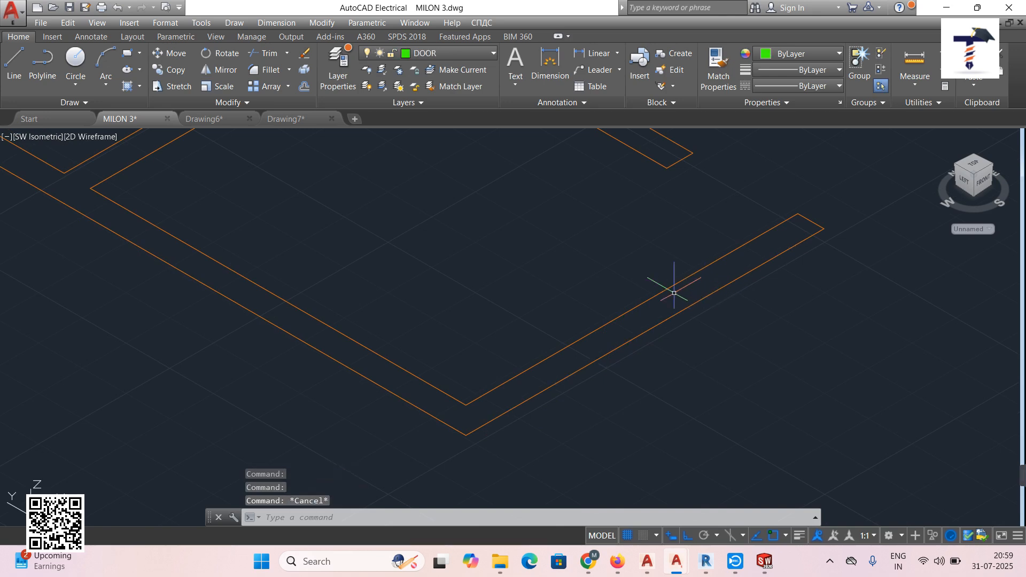
scroll(415, 212, down, 5)
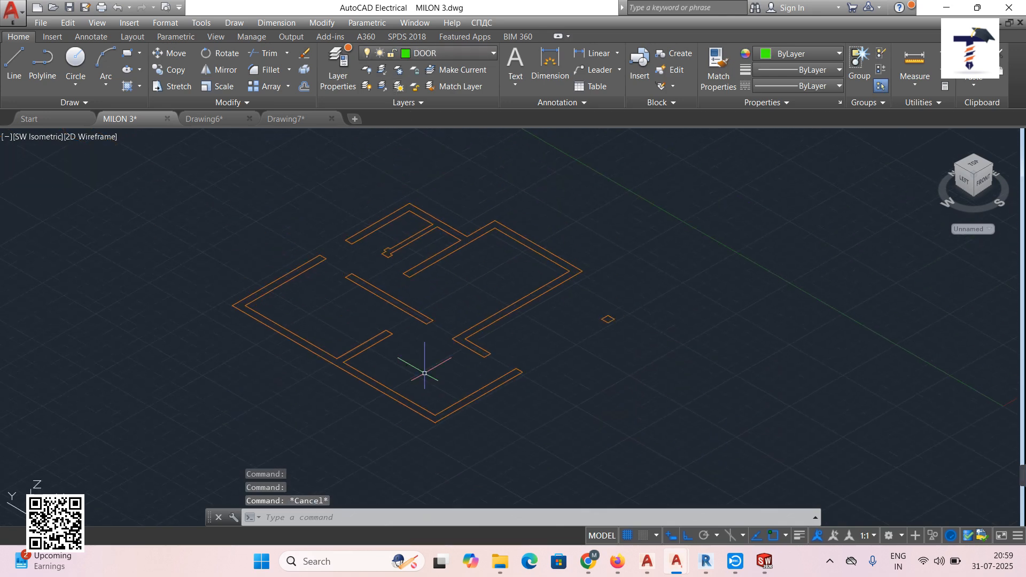
Delete duplicate objects across the whole floor plan, ignoring linetype and combining co-linear lines that overlap or meet end to end
click(322, 22)
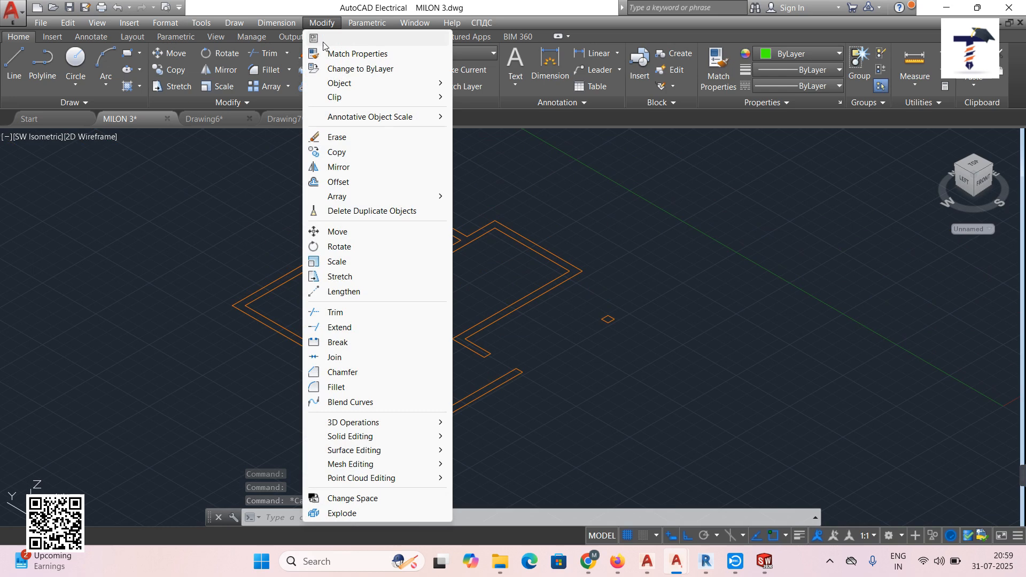
click(351, 211)
mouse_move(165, 281)
mouse_down()
mouse_move(291, 417)
mouse_move(679, 397)
mouse_move(614, 191)
mouse_move(357, 156)
mouse_move(356, 169)
mouse_up()
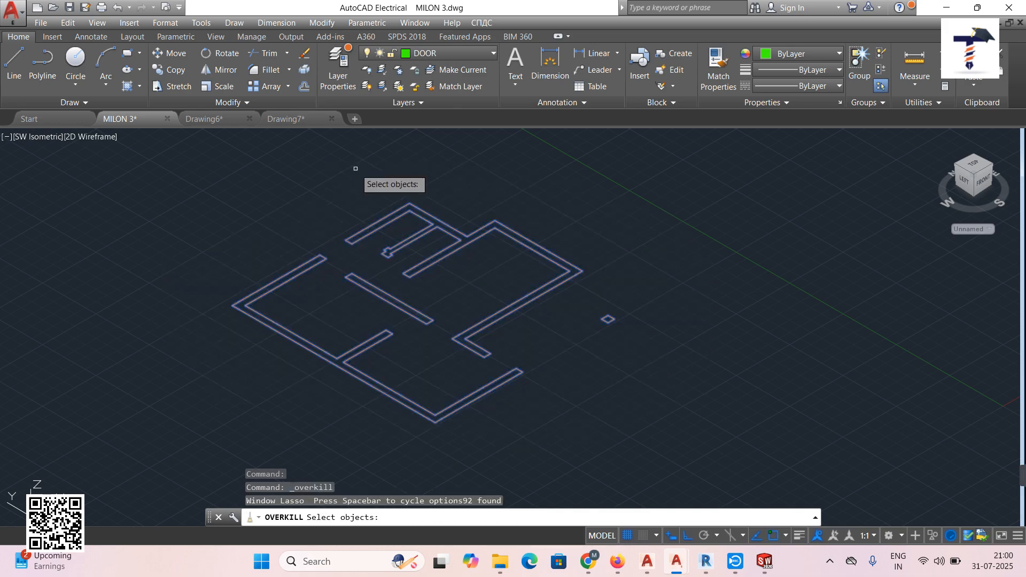
key(Return)
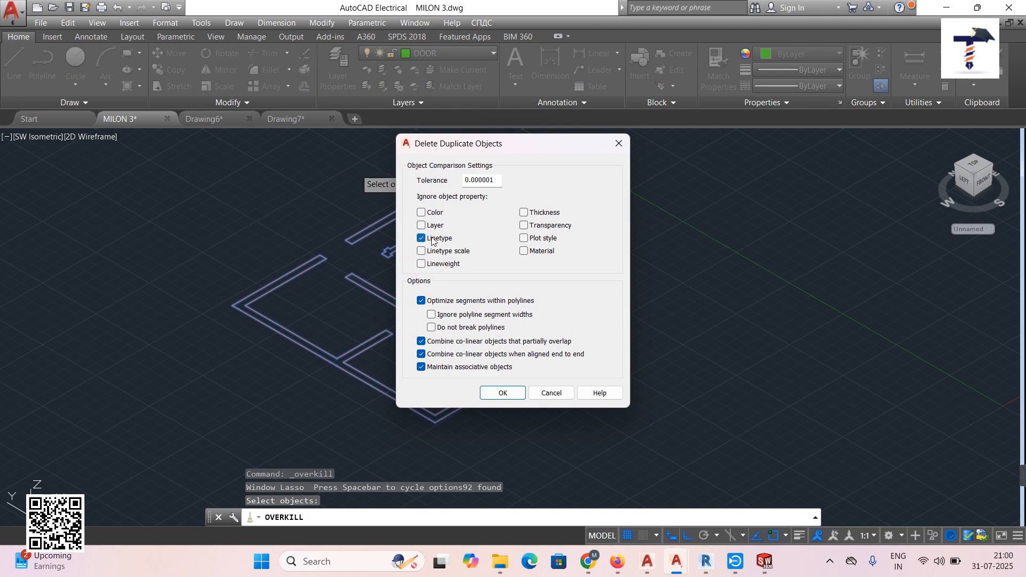
click(502, 394)
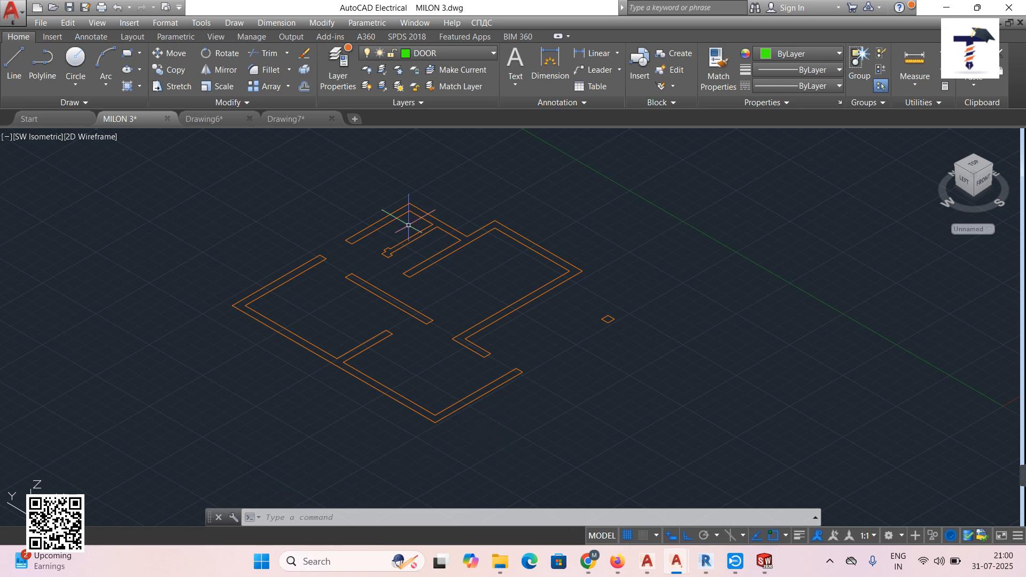
click(234, 22)
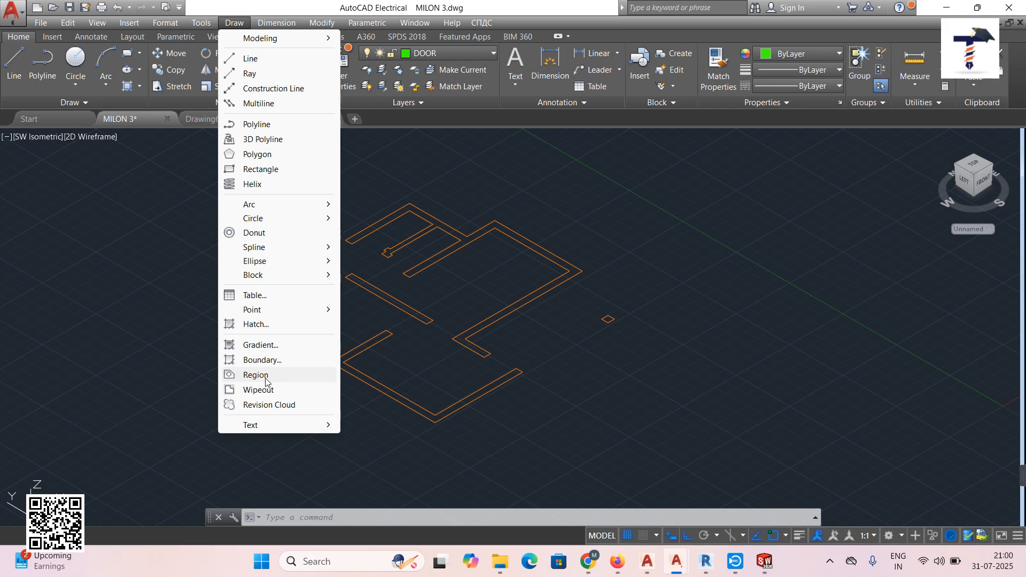
click(163, 327)
click(161, 327)
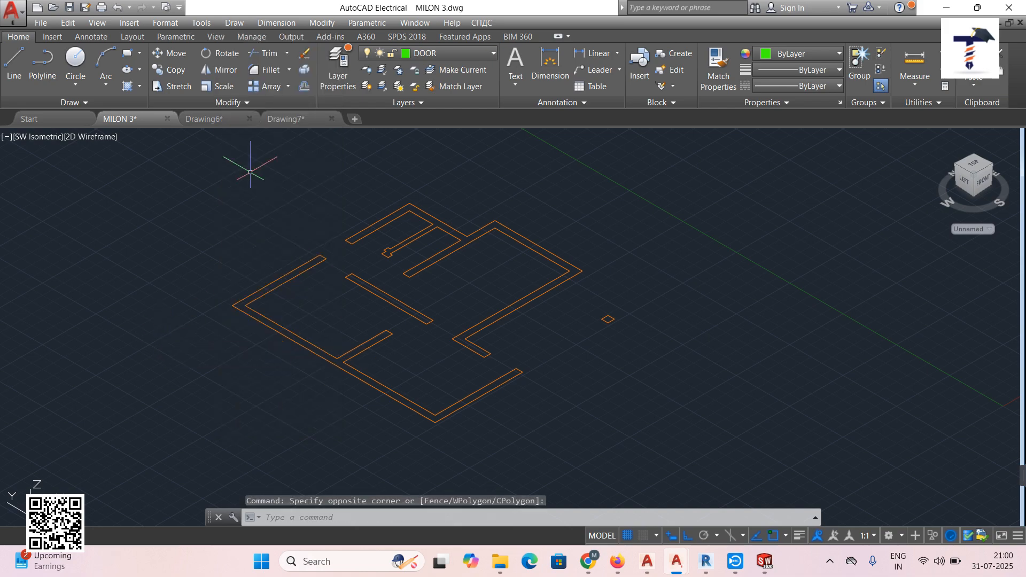
click(234, 23)
mouse_move(320, 37)
click(374, 165)
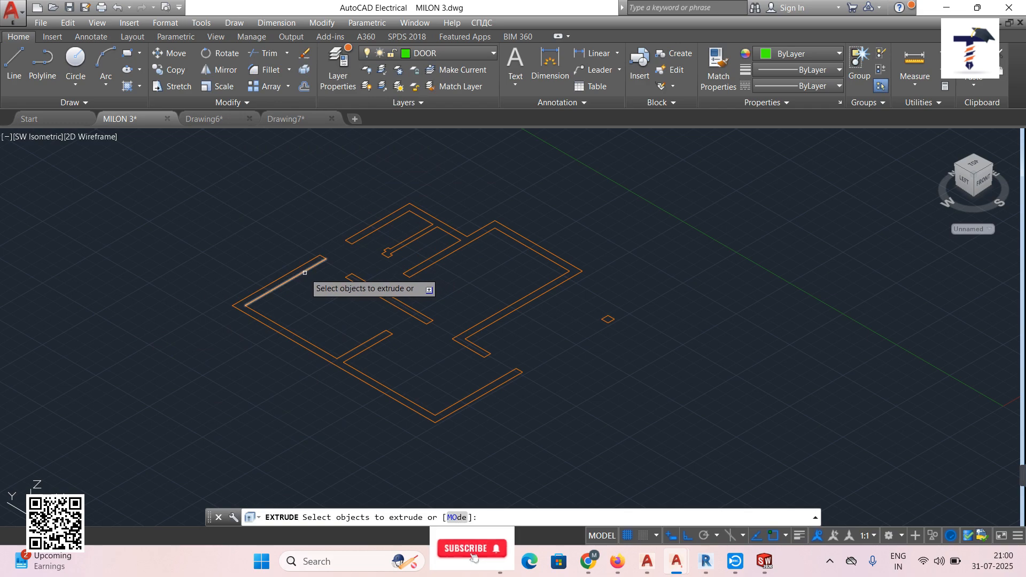
mouse_move(186, 277)
mouse_down()
mouse_move(525, 458)
mouse_move(656, 268)
mouse_move(386, 163)
mouse_up()
right_click(394, 160)
click(409, 168)
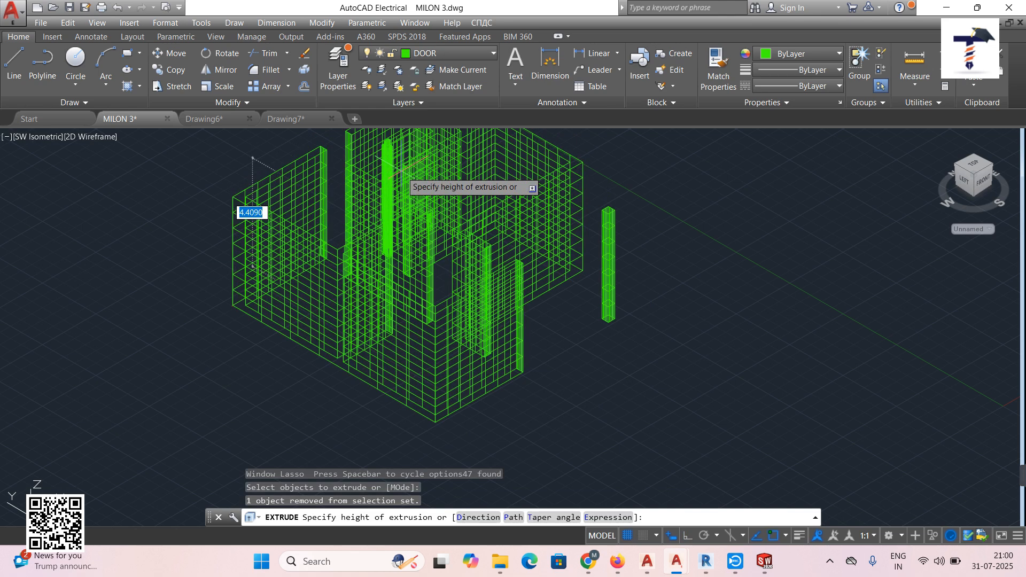
key(Escape)
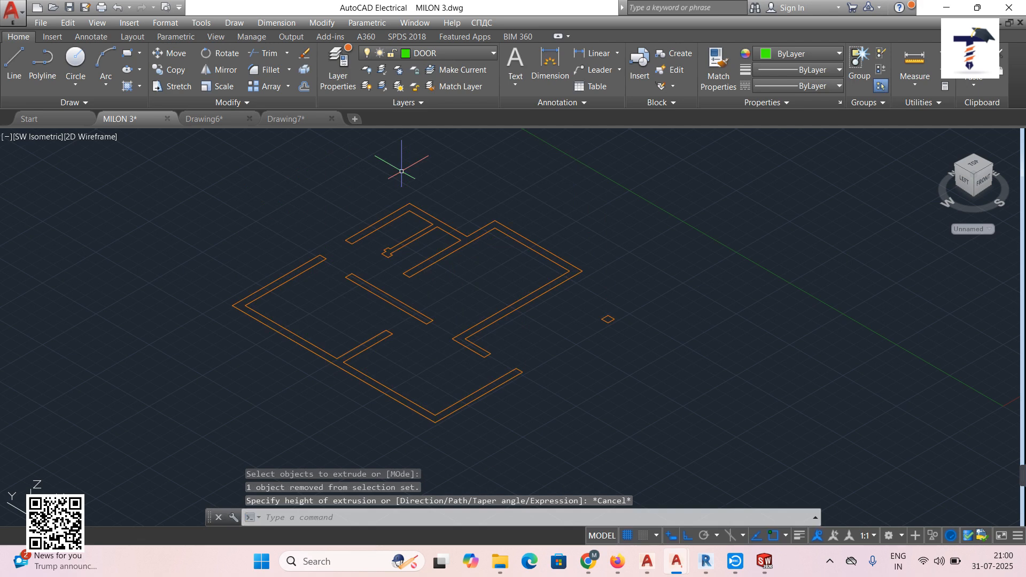
Convert all the closed wall outlines and the small separate column outline of the floor plan into regions
click(235, 24)
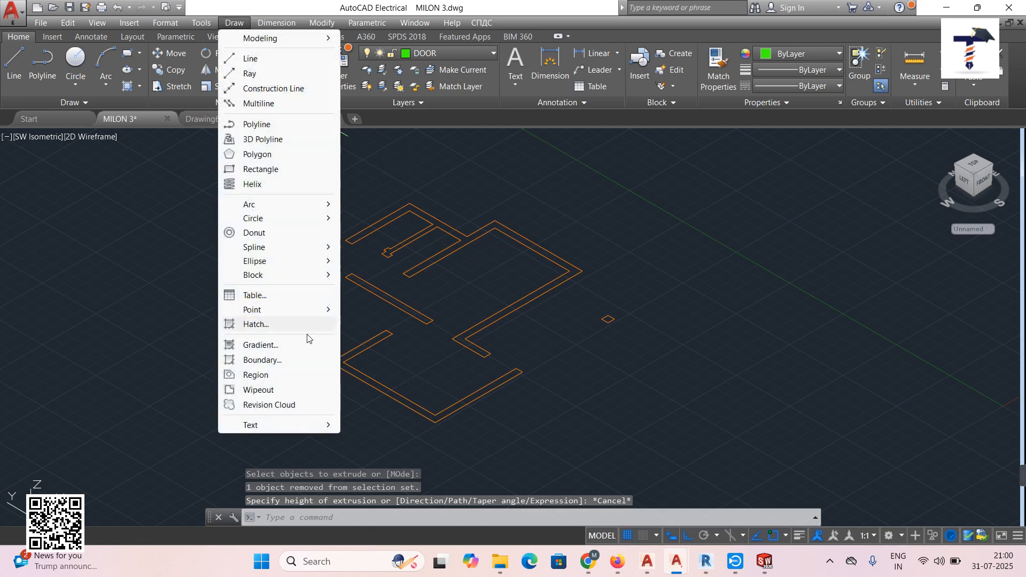
click(270, 375)
mouse_move(179, 283)
mouse_down()
mouse_move(531, 465)
mouse_move(652, 271)
mouse_move(390, 159)
mouse_move(380, 168)
mouse_up()
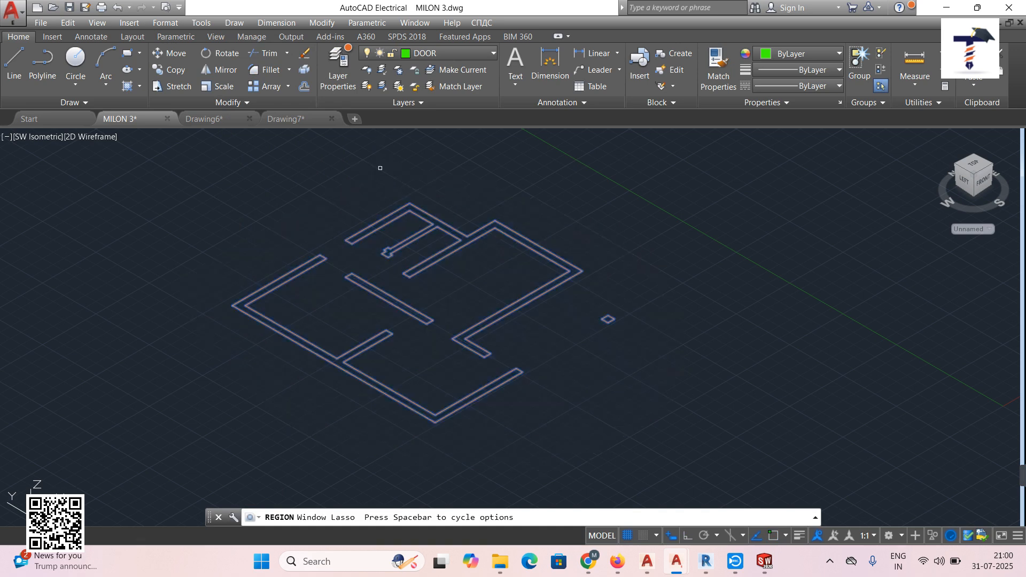
key(Return)
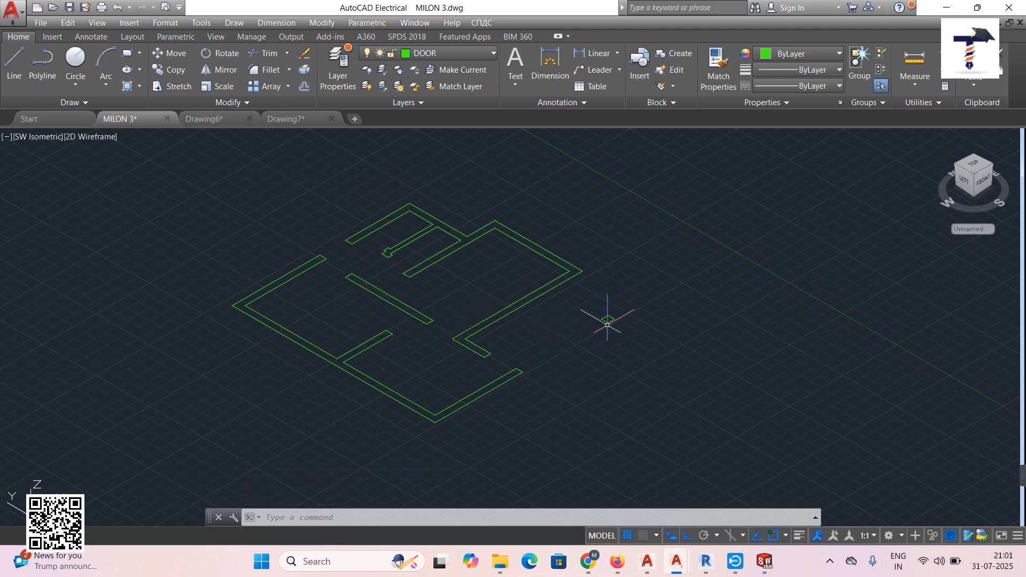
key(Escape)
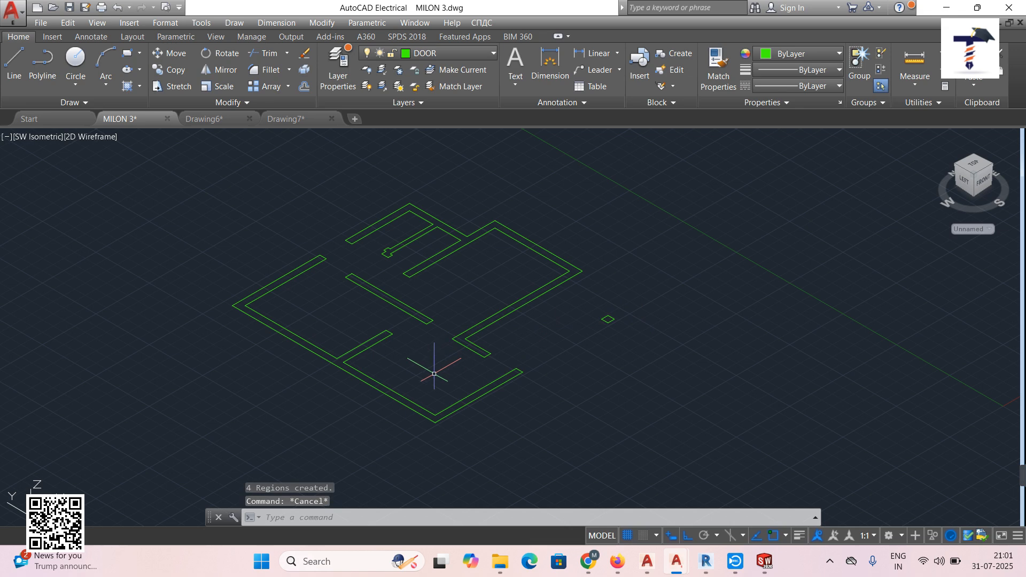
Check by selection that each wall outline and the small column outline is a single region, and clear the selection
click(417, 394)
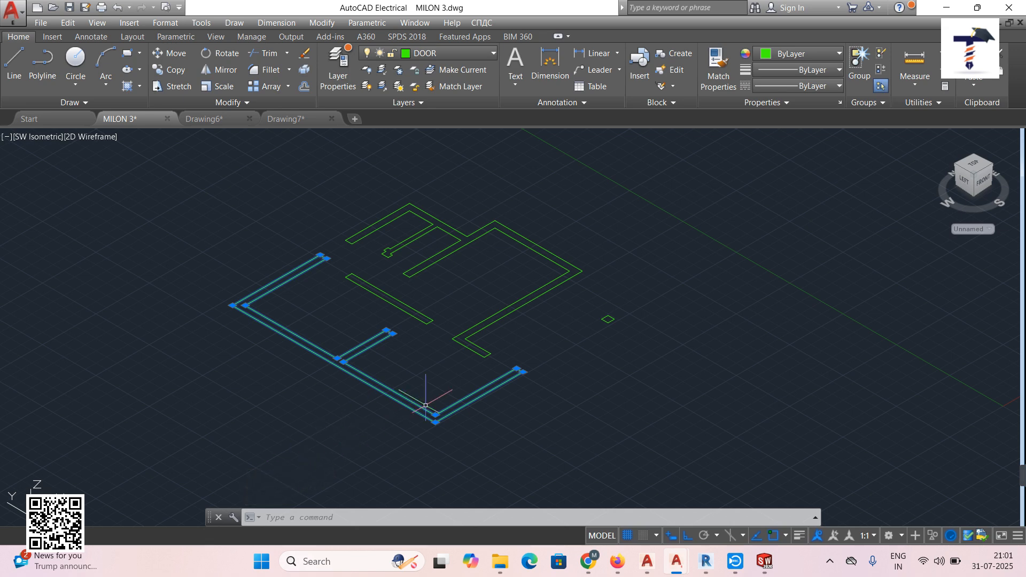
click(425, 321)
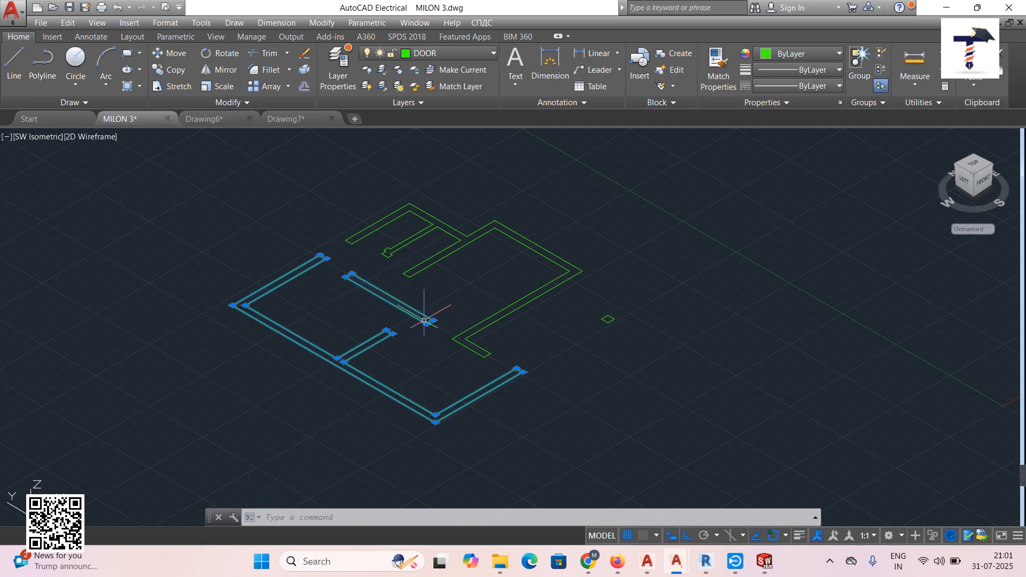
click(481, 327)
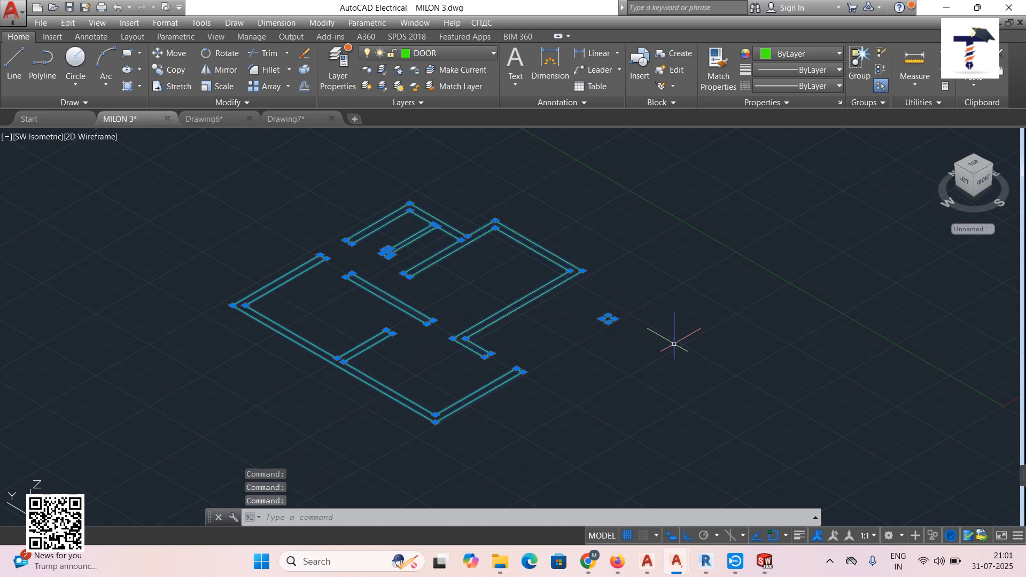
key(Escape)
key(Escape)
key(Escape)
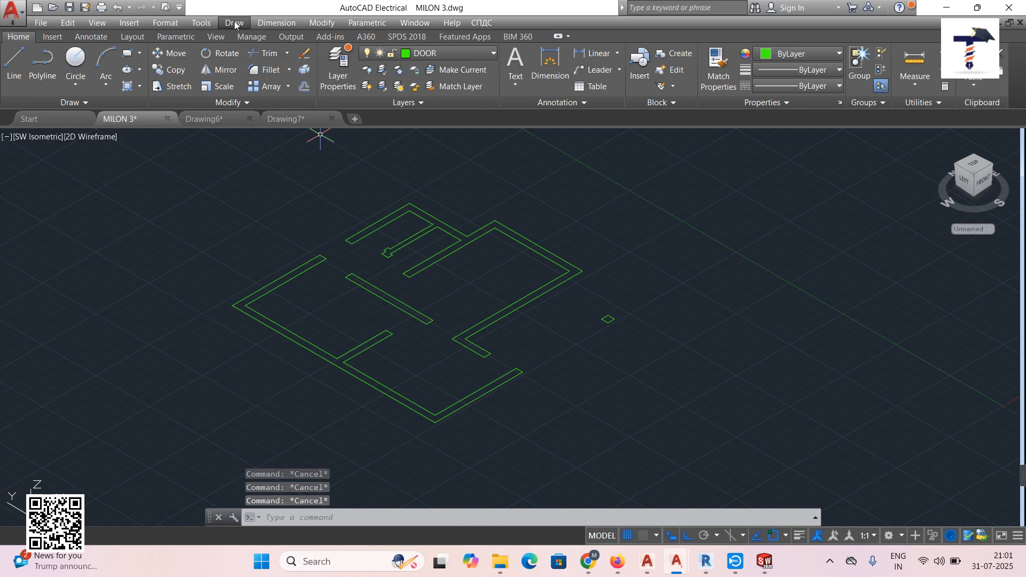
Extrude the three wall regions and the small column region to a height of 3
click(236, 25)
mouse_move(299, 38)
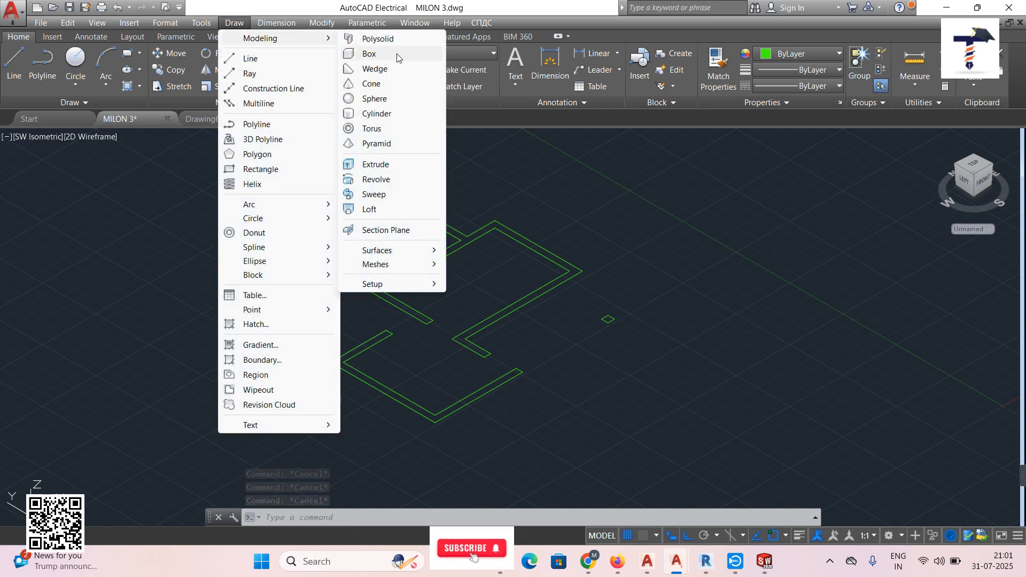
click(376, 165)
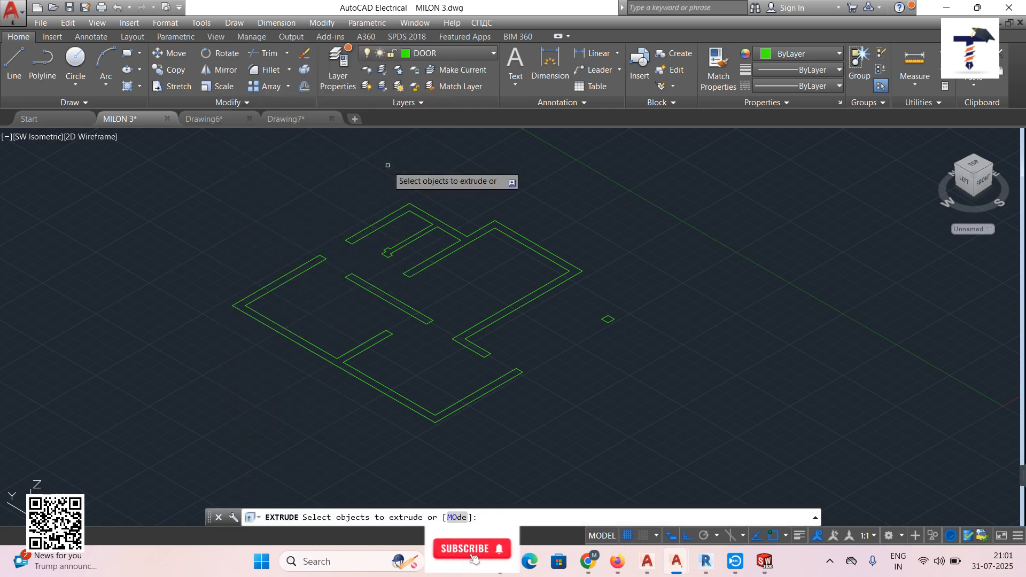
click(379, 343)
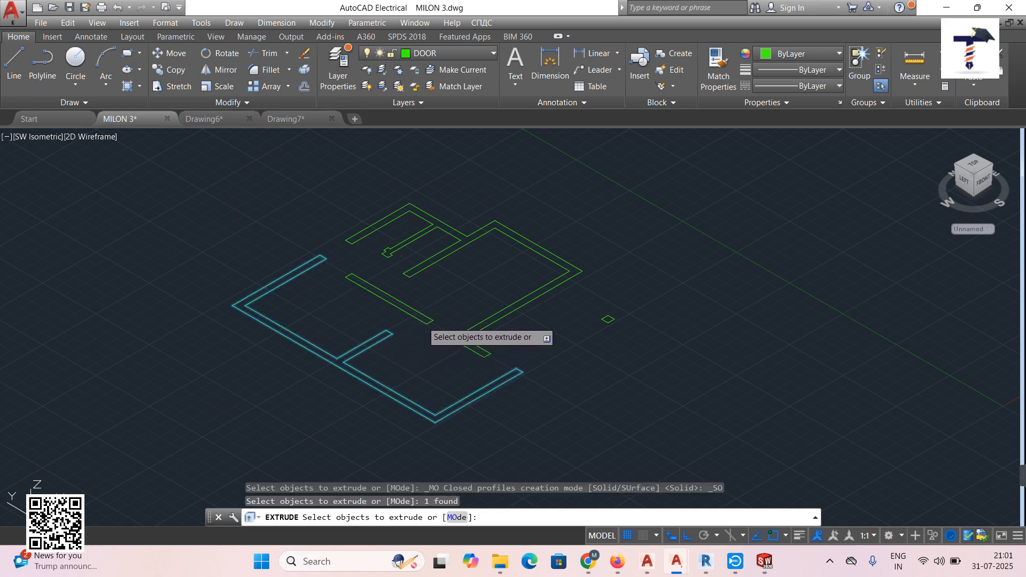
click(423, 319)
click(496, 315)
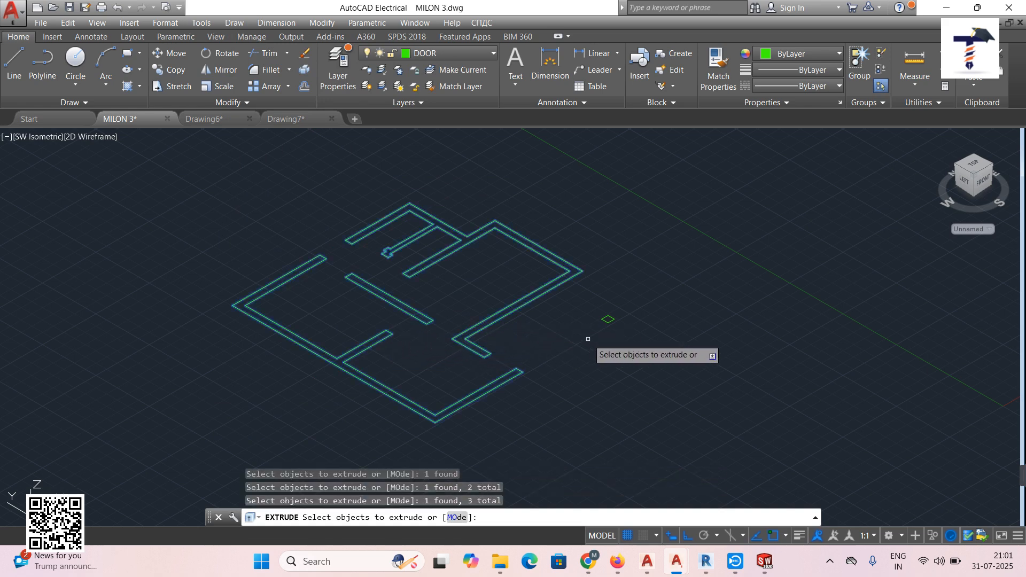
click(608, 320)
right_click(657, 317)
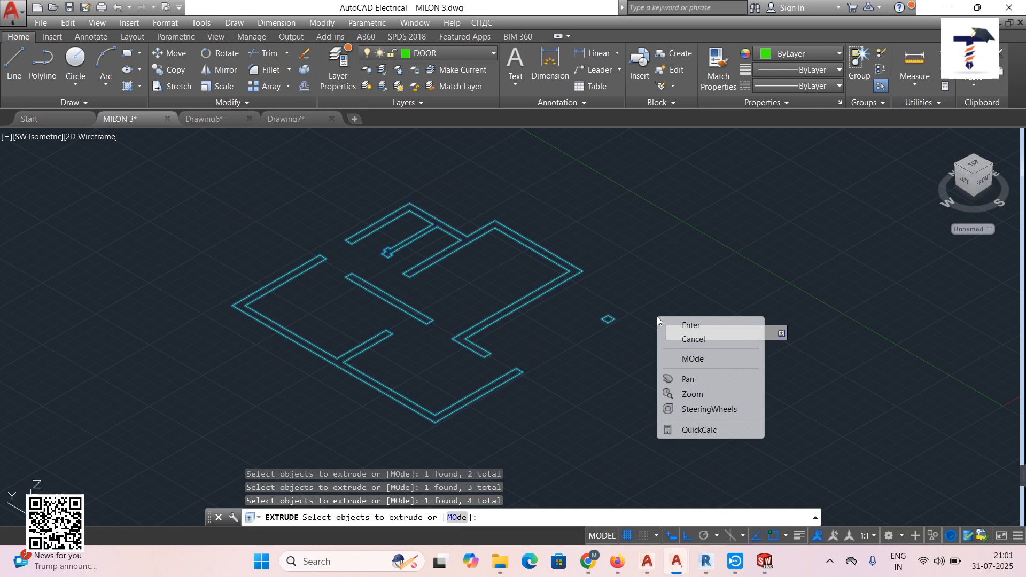
click(691, 325)
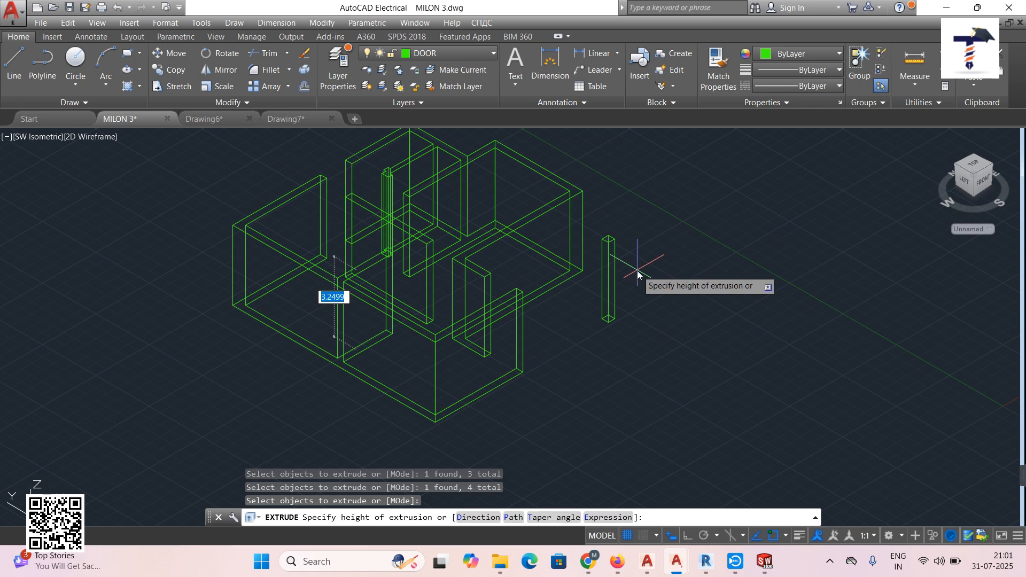
text(3)
key(Return)
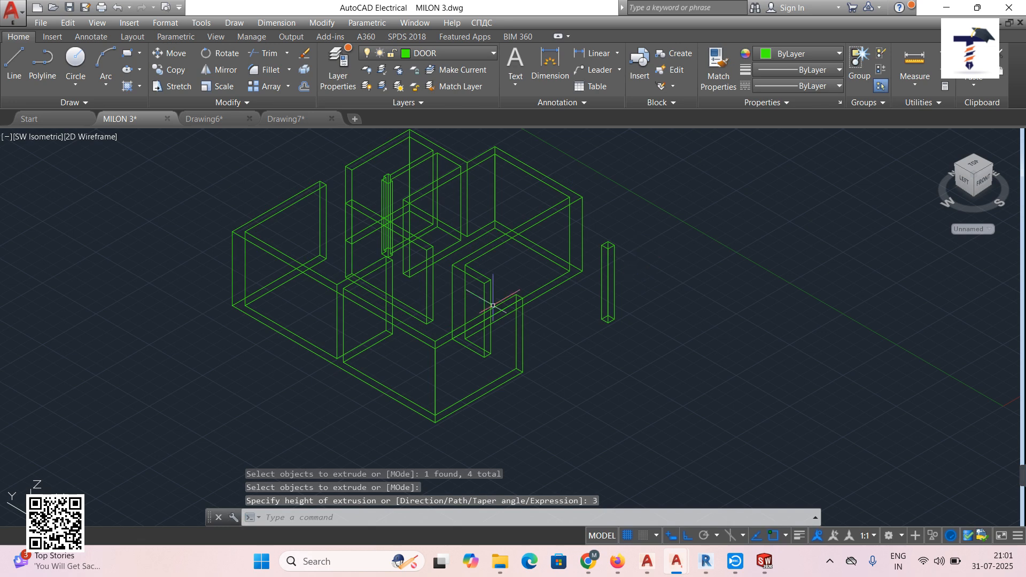
Preview the extruded walls in the Shaded visual style and return to 2D Wireframe
click(91, 137)
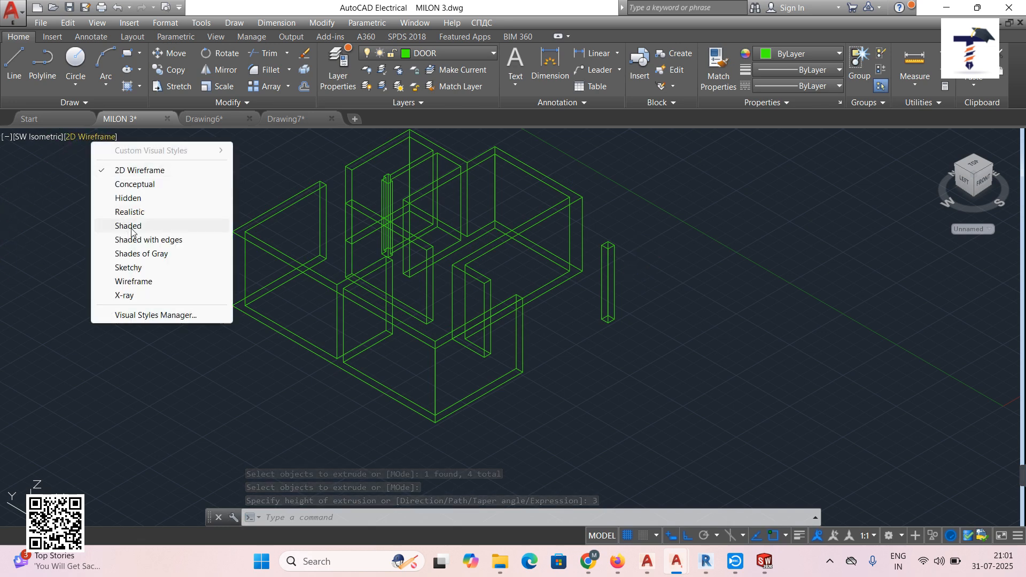
click(132, 227)
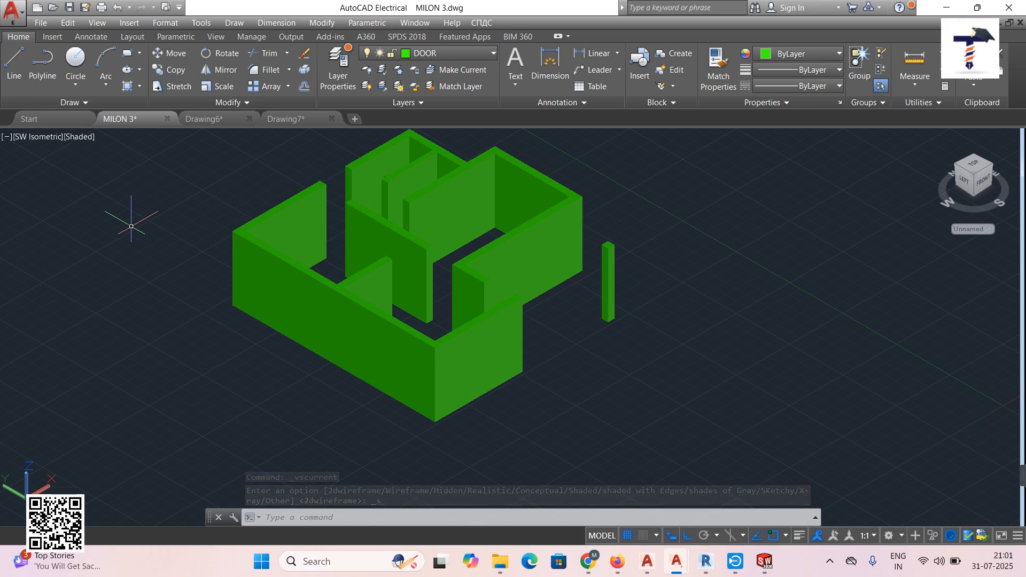
click(80, 137)
click(107, 168)
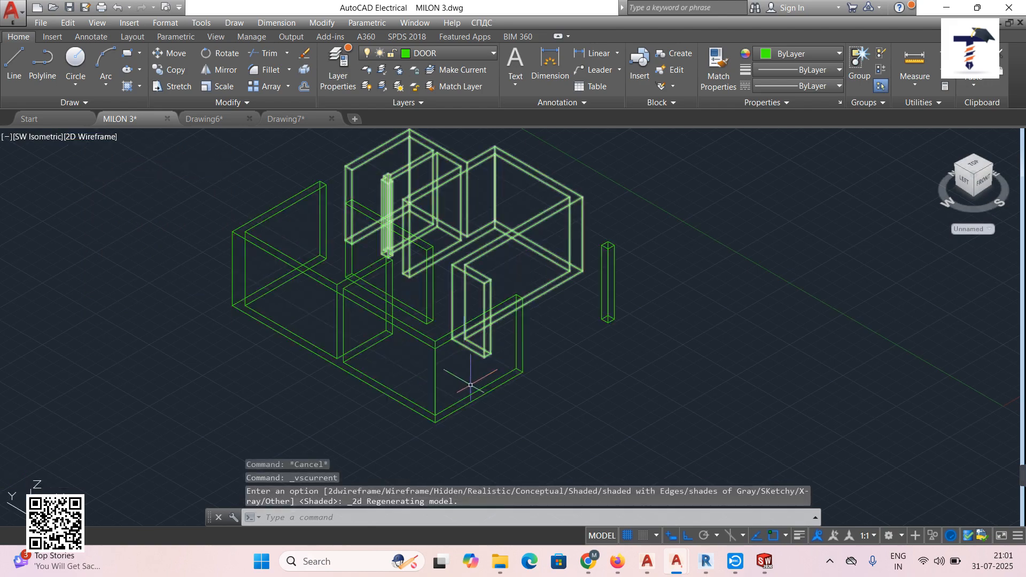
Switch to the 3D Modeling workspace and close the tool palettes
scroll(477, 406, up, 2)
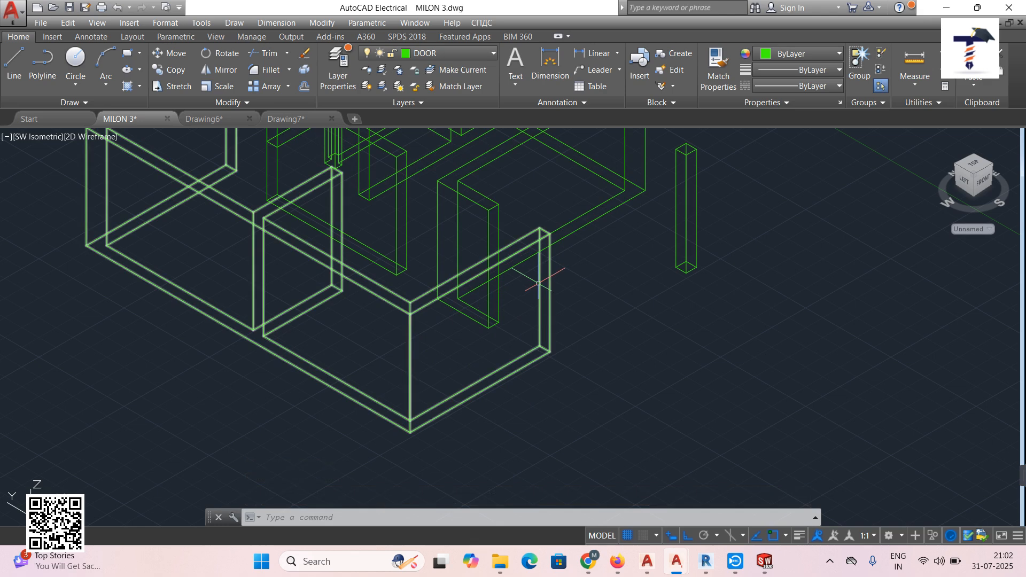
middle_drag(595, 321, 531, 336)
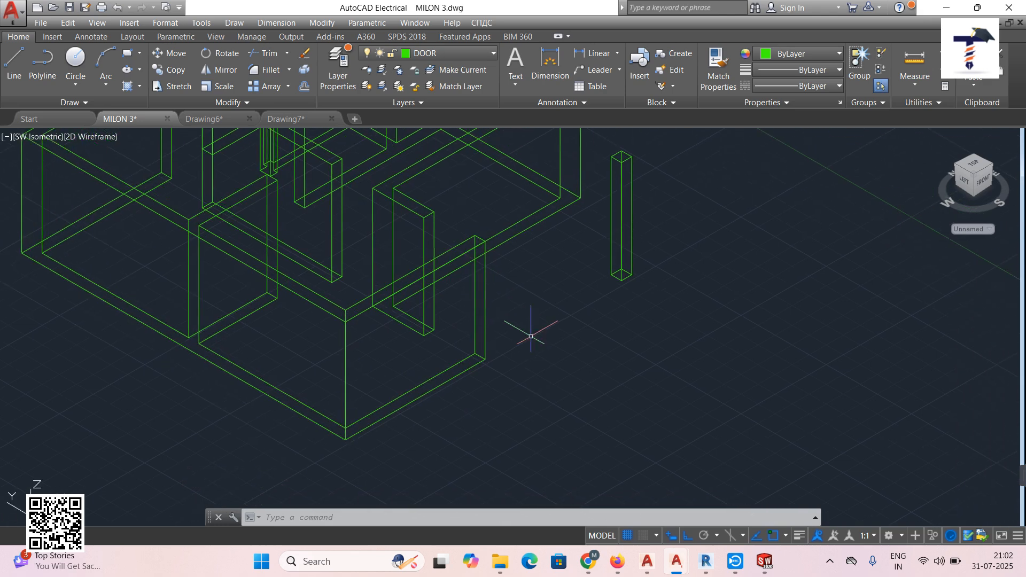
click(900, 537)
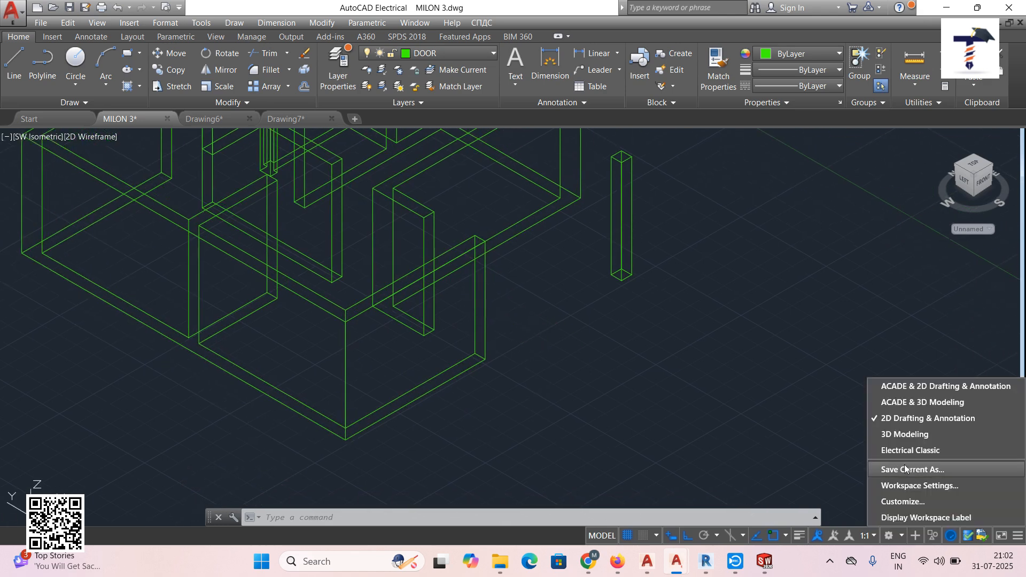
click(904, 435)
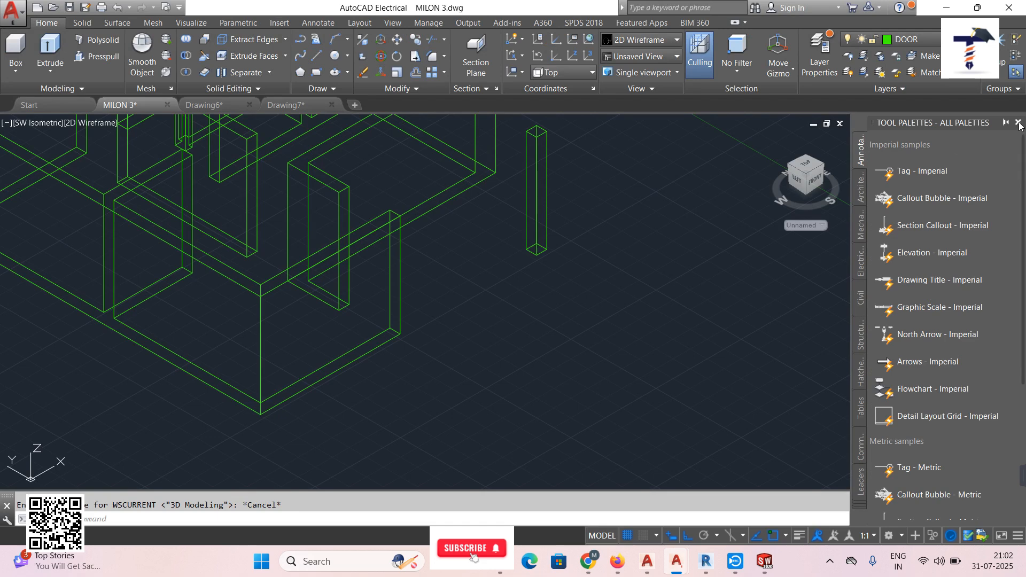
click(1019, 124)
click(902, 537)
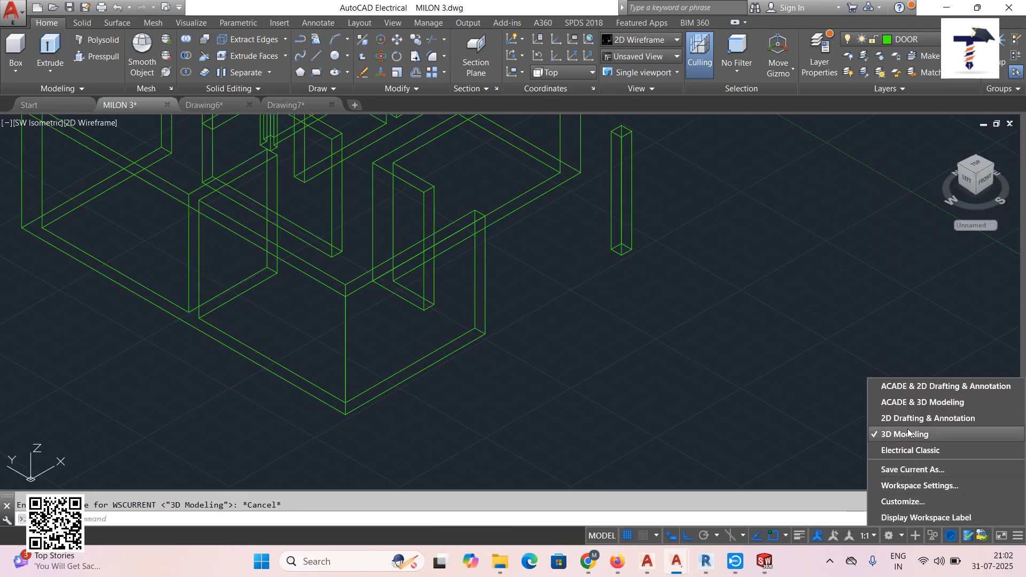
click(674, 412)
click(552, 410)
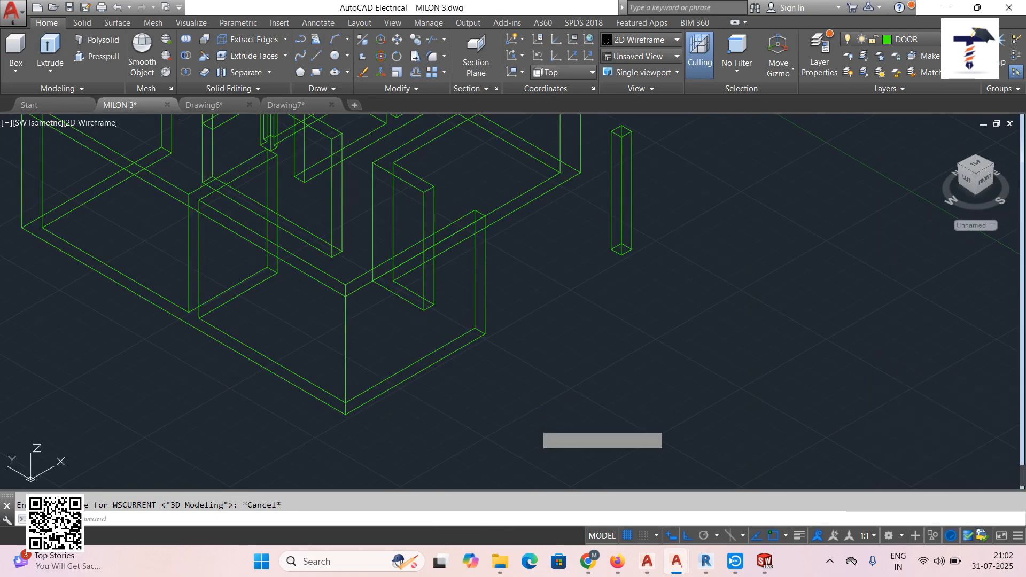
click(535, 424)
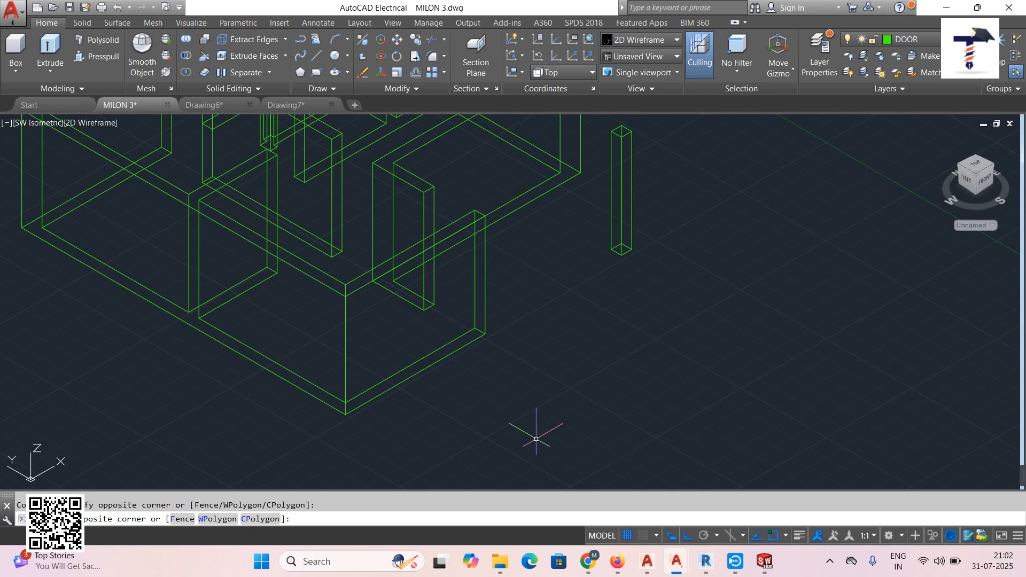
Show the classic menu bar in the 3D Modeling workspace
mouse_move(541, 431)
middle_down()
mouse_move(625, 379)
mouse_move(592, 456)
middle_up()
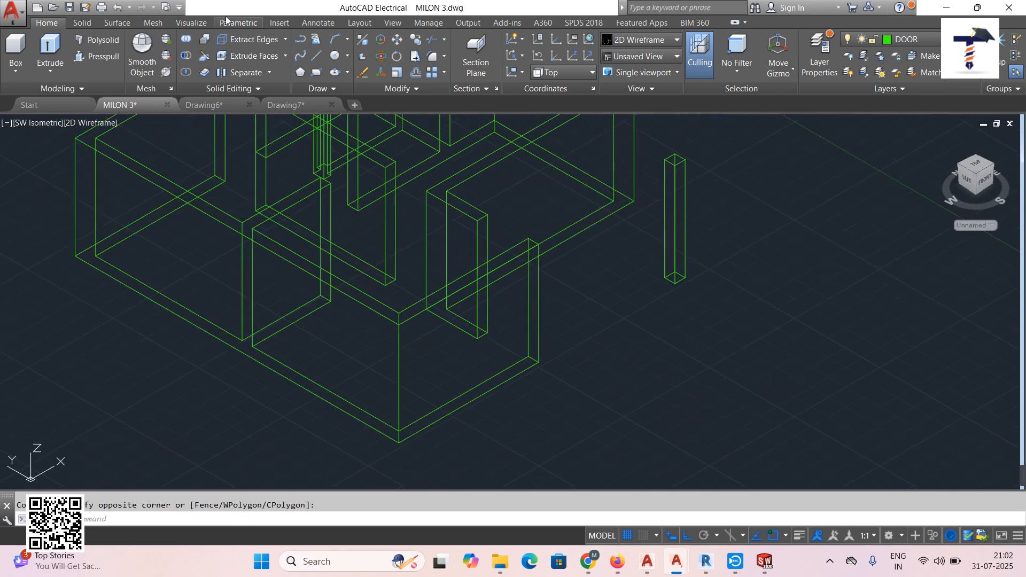
click(180, 6)
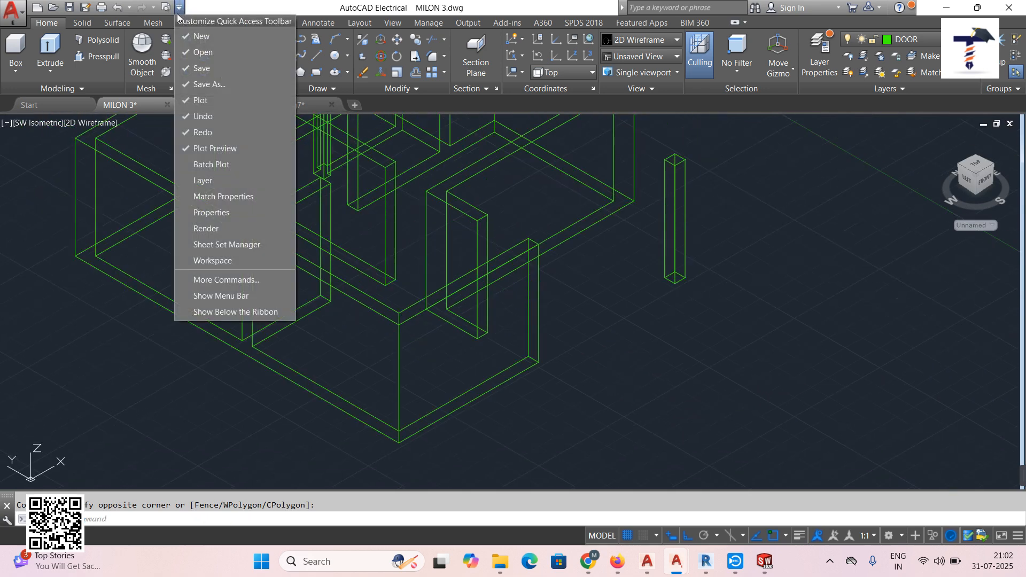
click(203, 296)
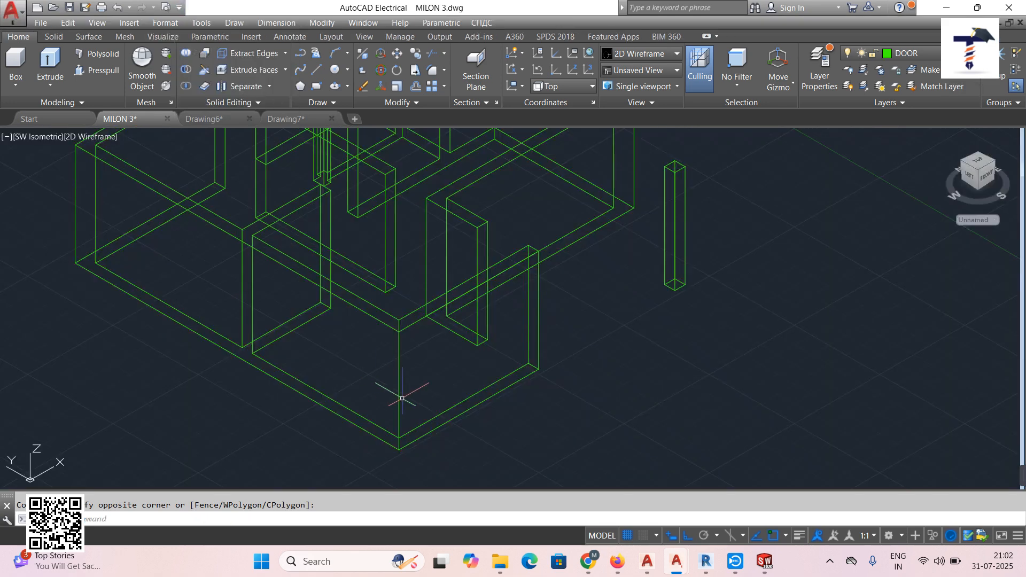
Align the UCS to the outer face of the short wall at the nearest corner of the house, accepting the proposed orientation
click(517, 86)
click(519, 160)
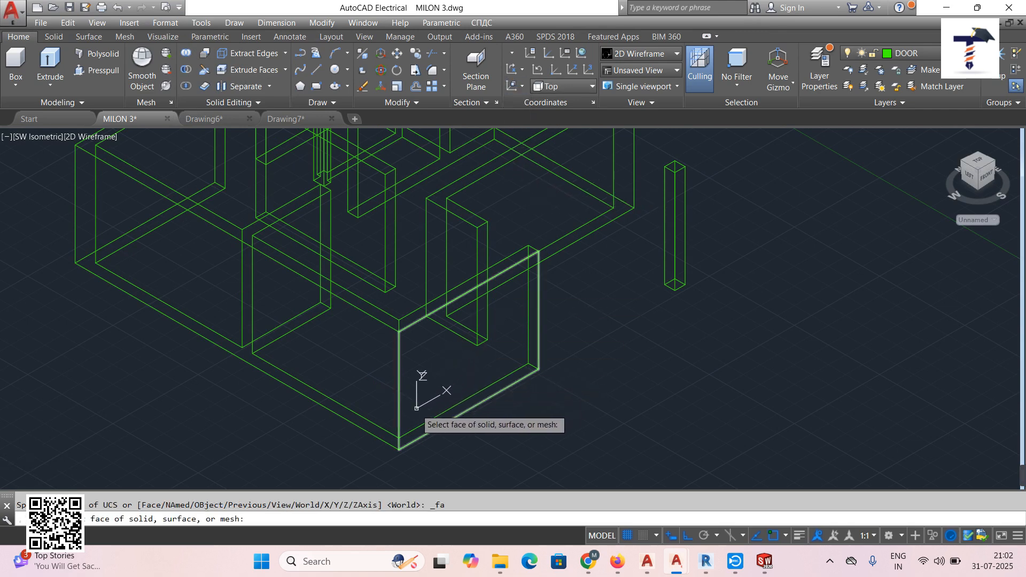
click(406, 424)
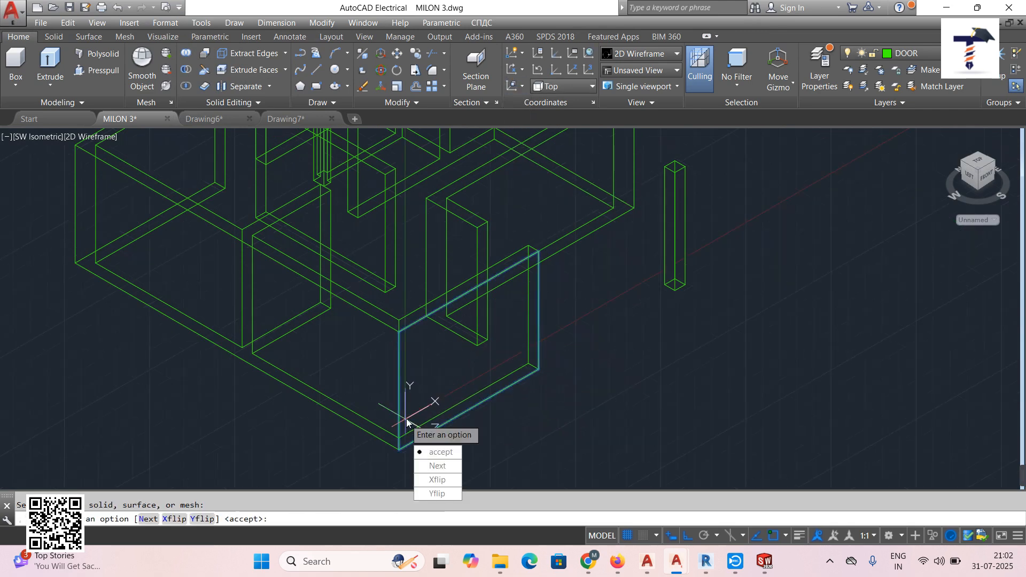
key(Return)
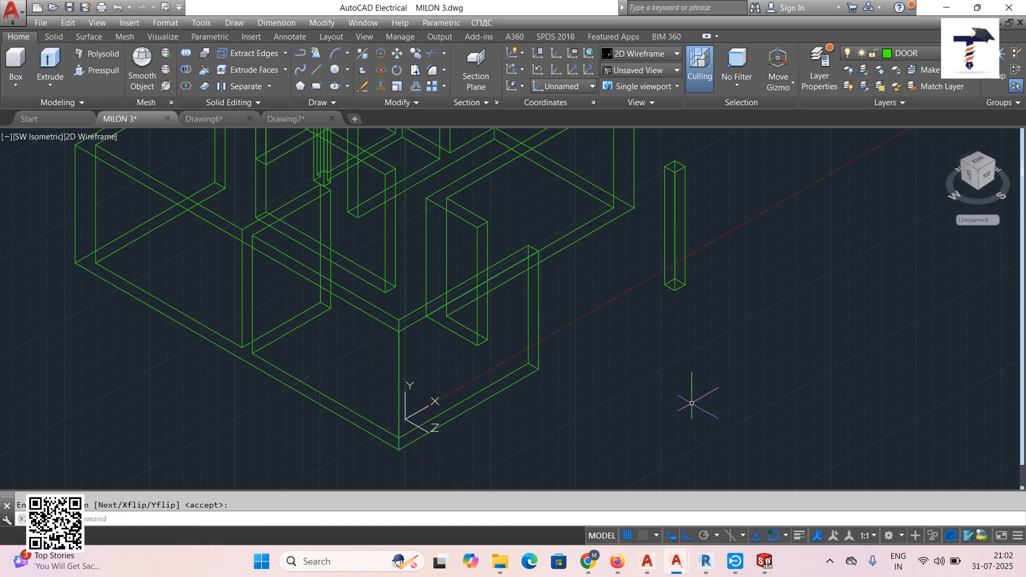
Draw a vertical line up the short wall's outer face from the midpoint of its bottom edge
click(317, 69)
scroll(470, 387, up, 3)
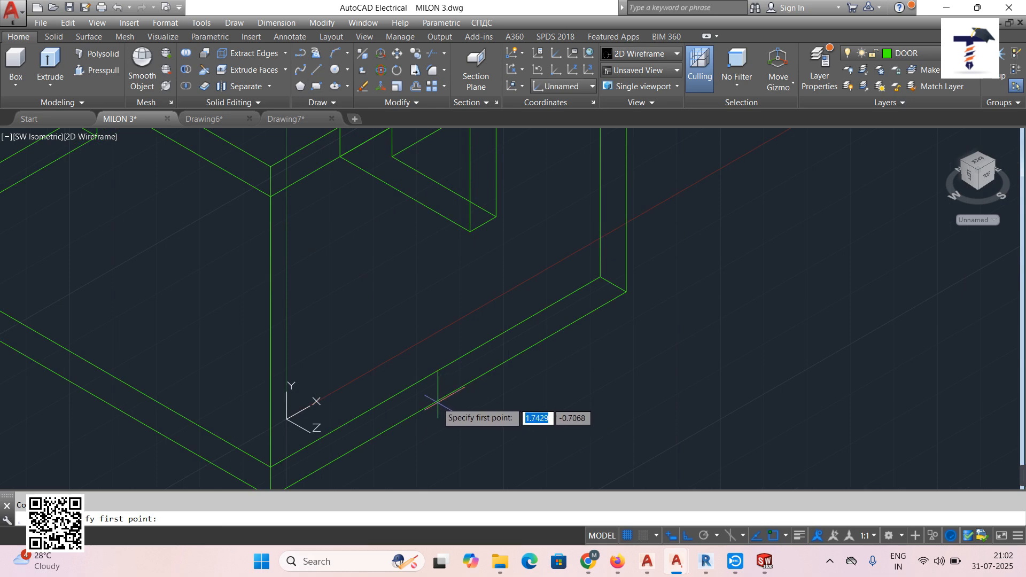
click(443, 395)
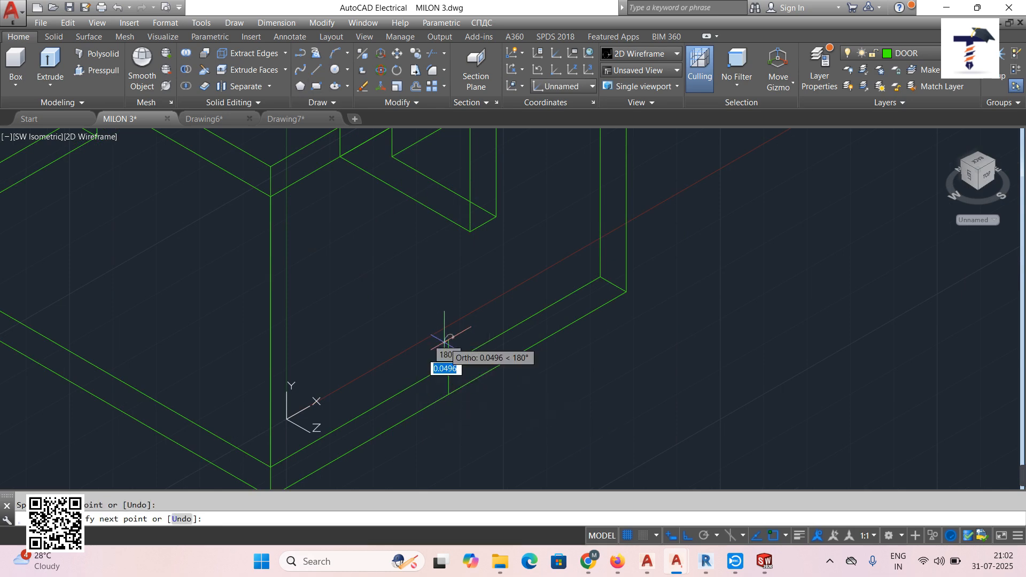
right_click(445, 342)
click(477, 351)
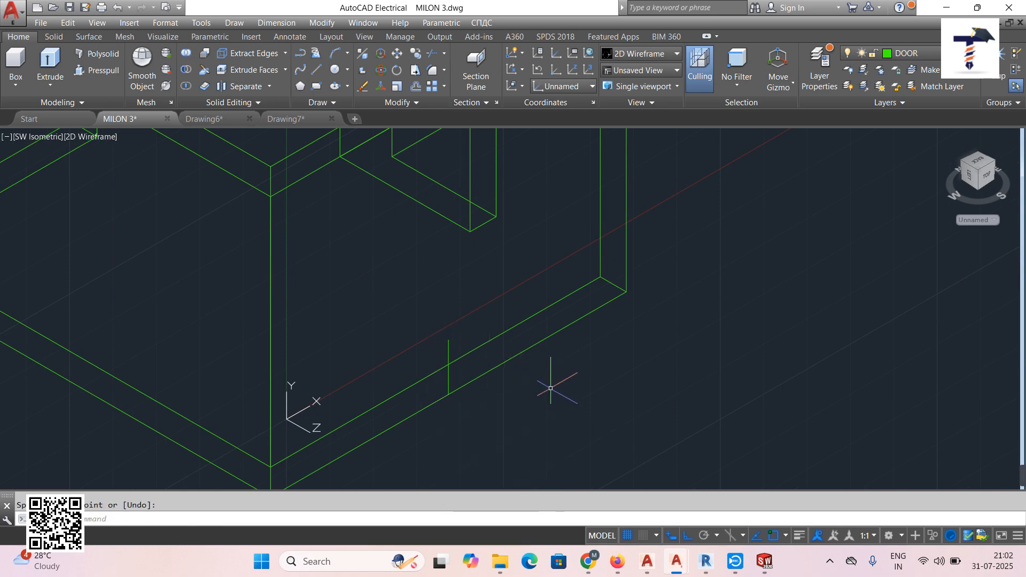
click(317, 88)
click(448, 340)
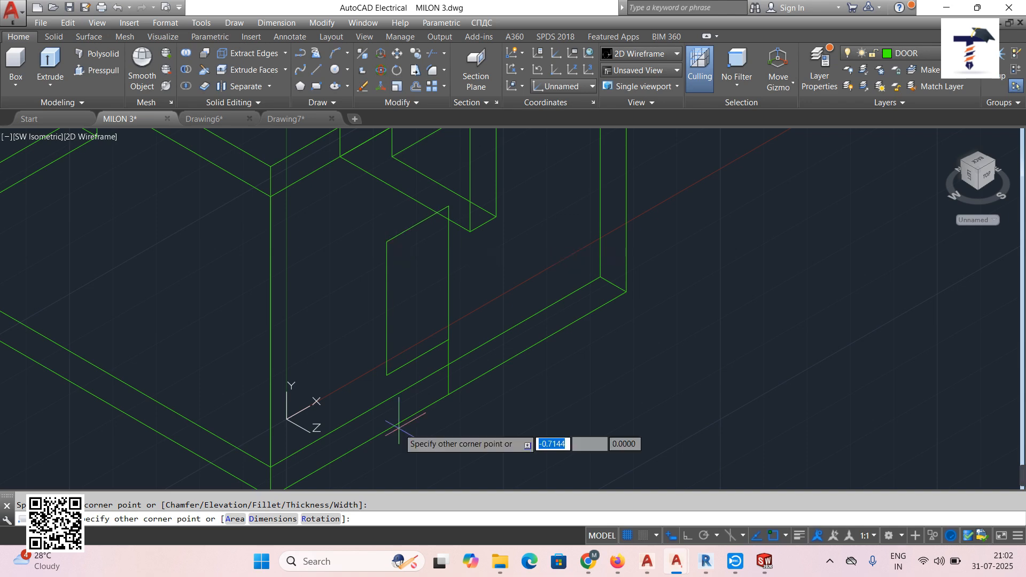
click(273, 521)
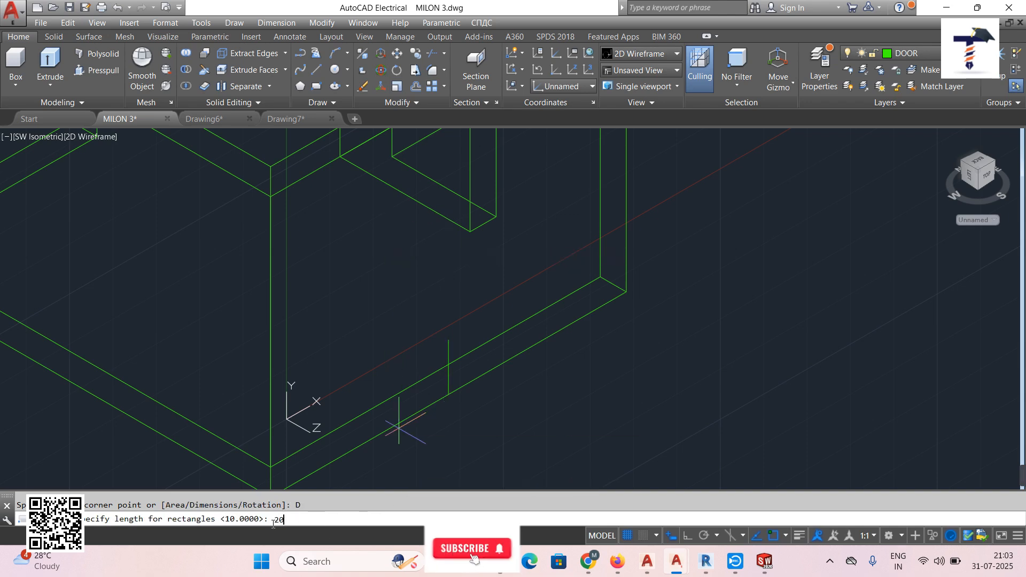
text(20)
key(Return)
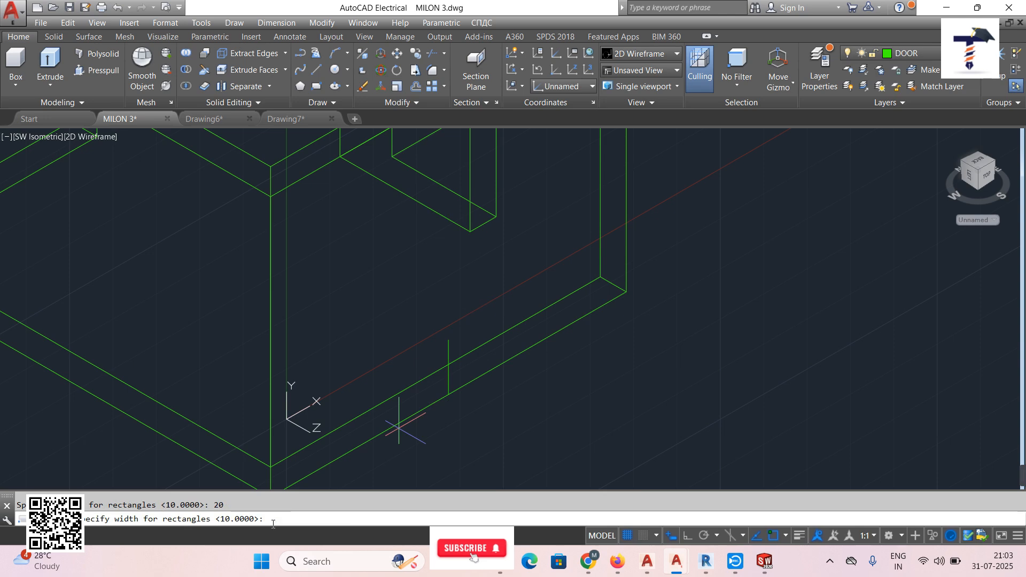
text(15)
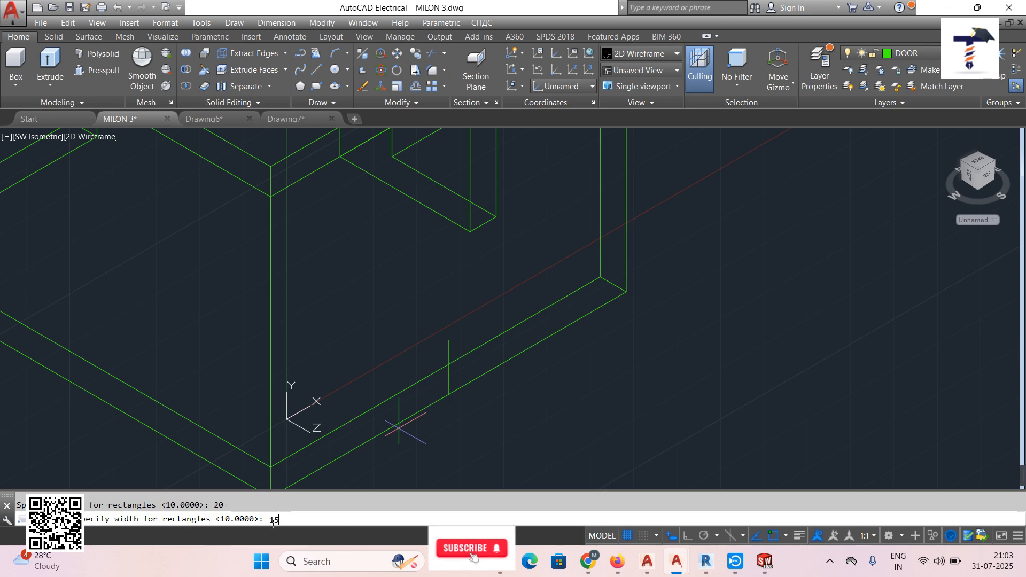
key(Return)
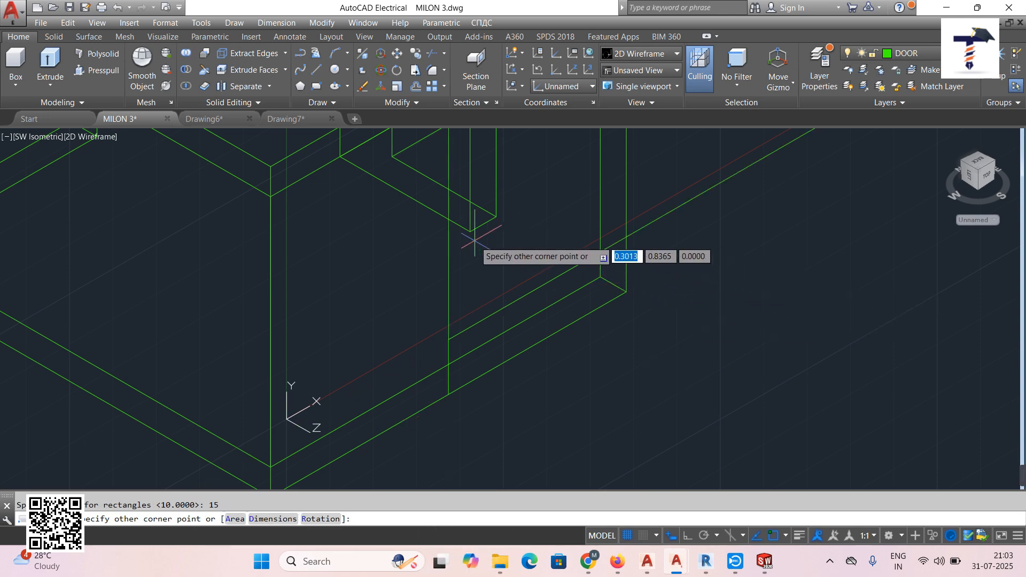
key(Escape)
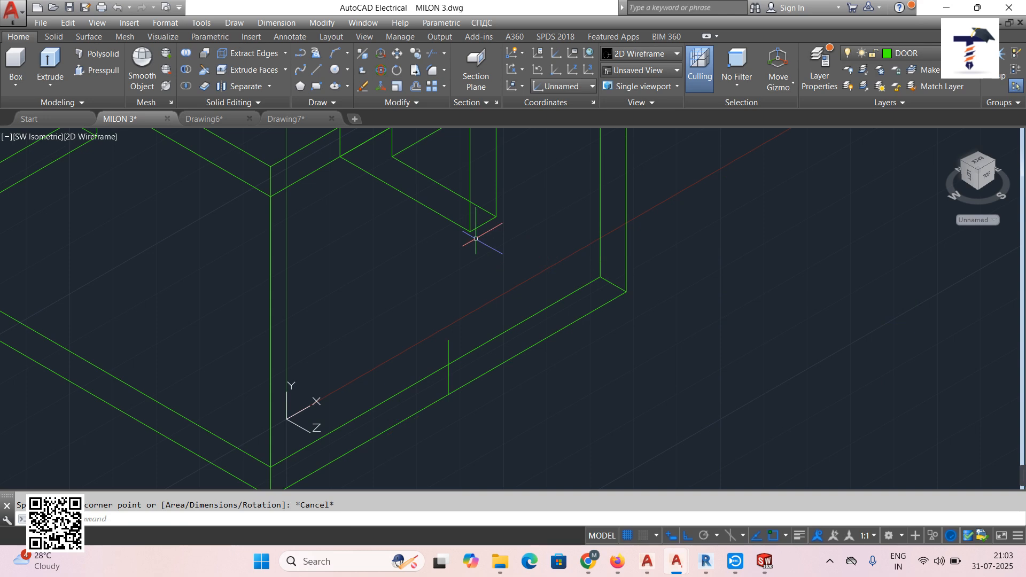
Draw a window rectangle of length 1 and width 1.5 on the wall face, starting at the upper end of the vertical line
click(317, 86)
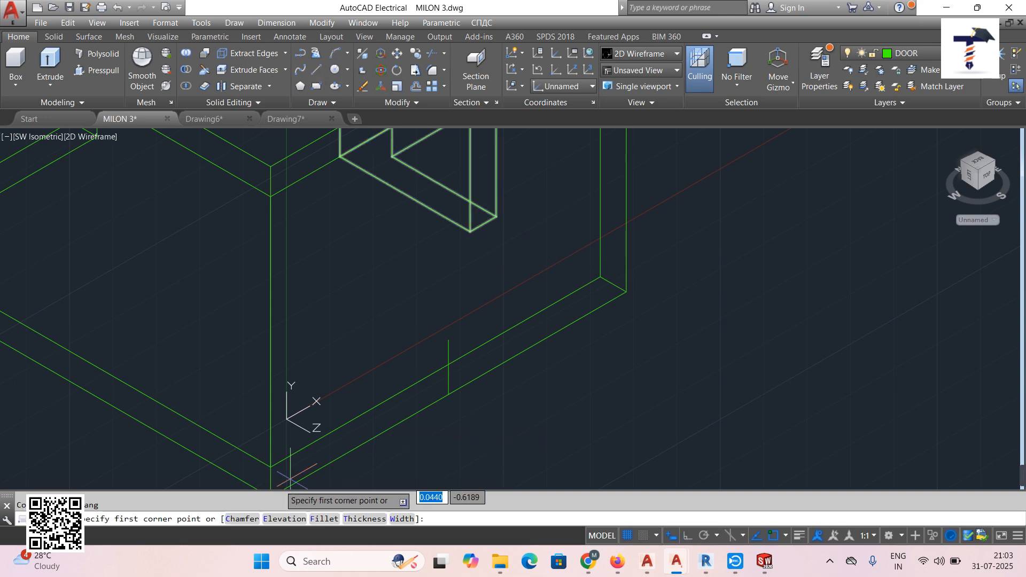
click(448, 339)
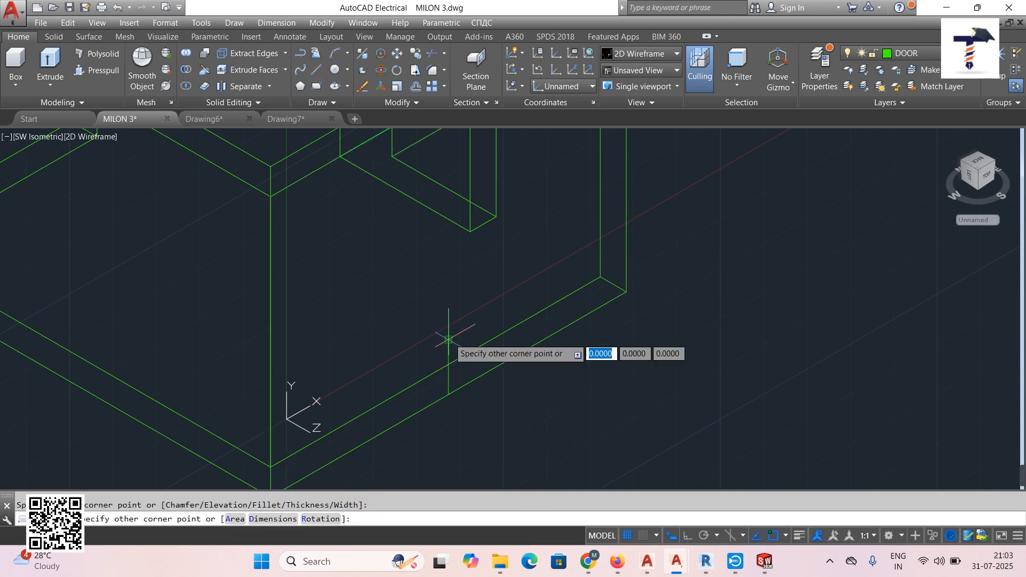
click(272, 519)
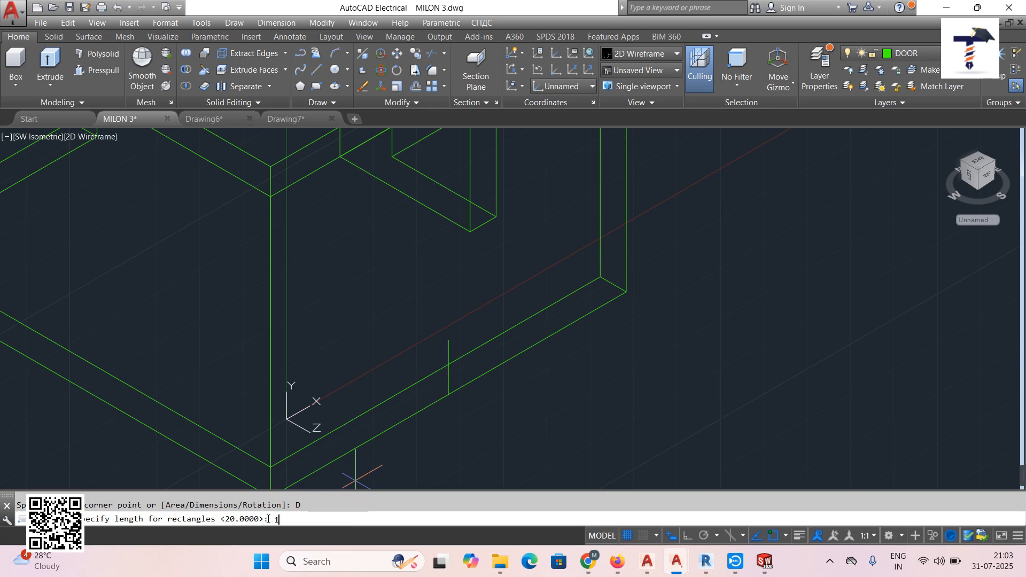
text(1)
key(Return)
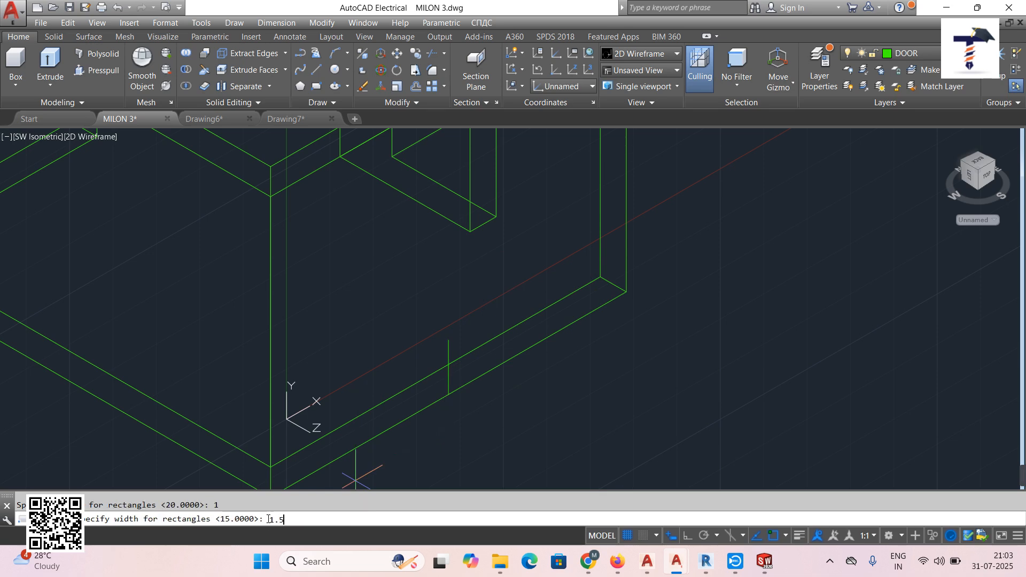
text(1.5)
key(Return)
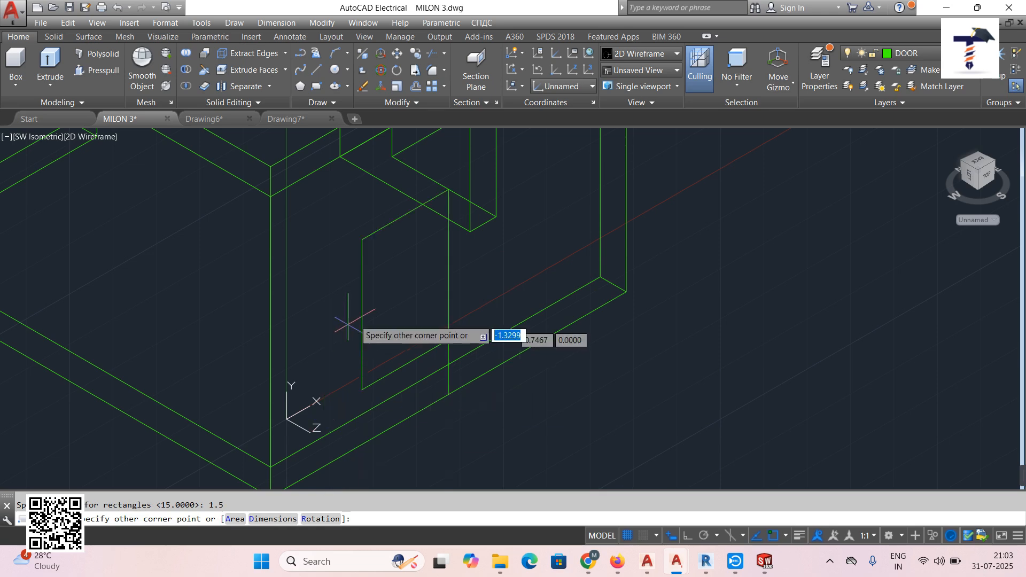
click(414, 257)
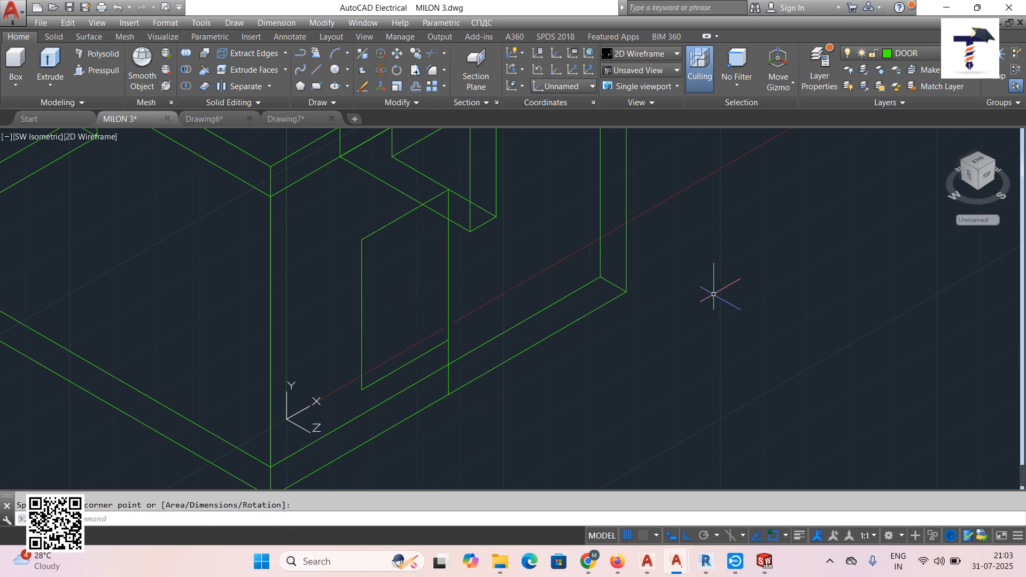
Extrude the window rectangle .5 through the thickness of the short wall
scroll(669, 311, down, 2)
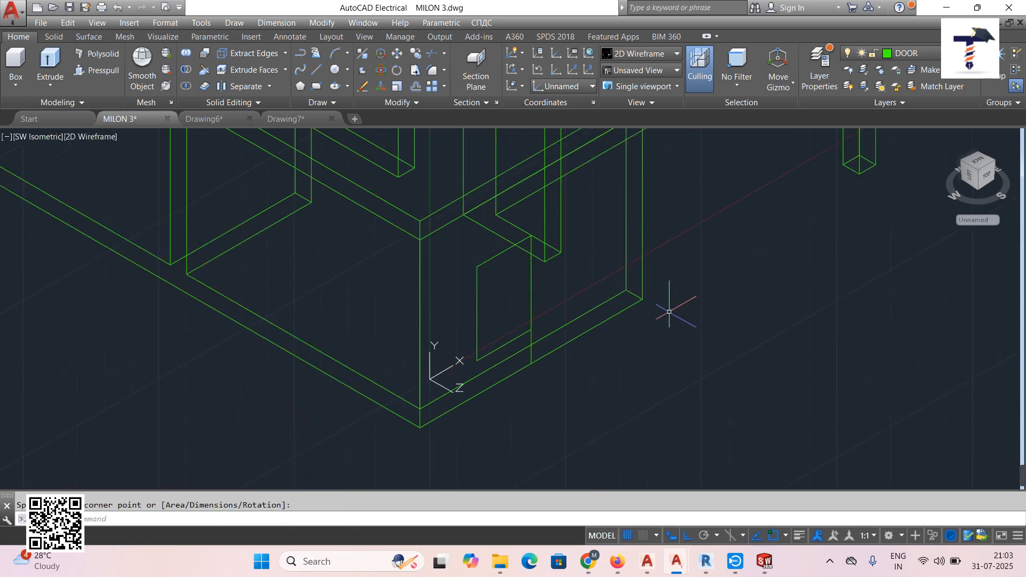
middle_drag(669, 312, 564, 351)
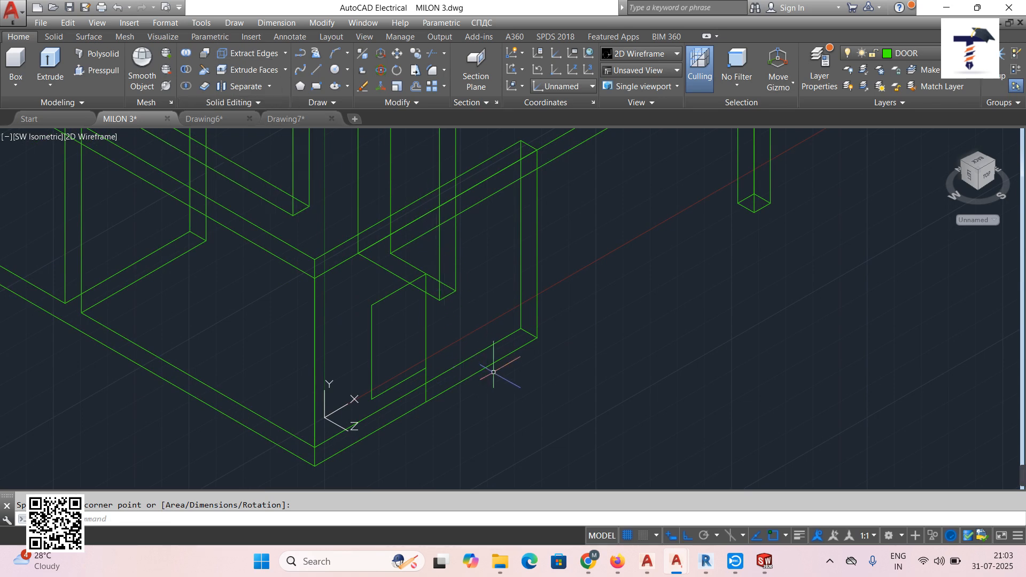
mouse_move(418, 422)
shift+middle_down()
mouse_move(492, 413)
mouse_move(433, 426)
mouse_move(433, 447)
mouse_move(479, 476)
mouse_move(454, 447)
mouse_move(407, 422)
shift+middle_up()
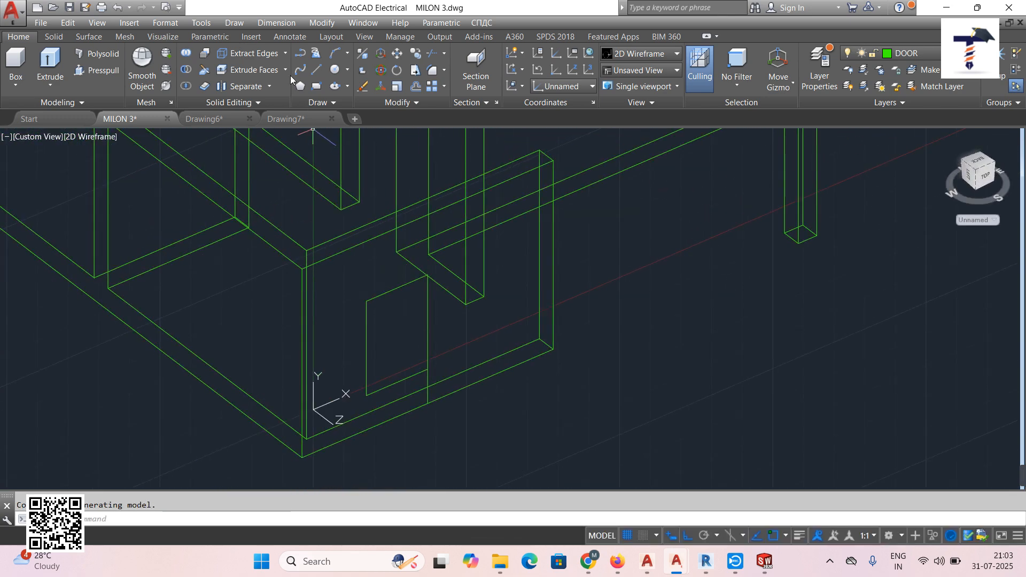
click(238, 24)
mouse_move(283, 37)
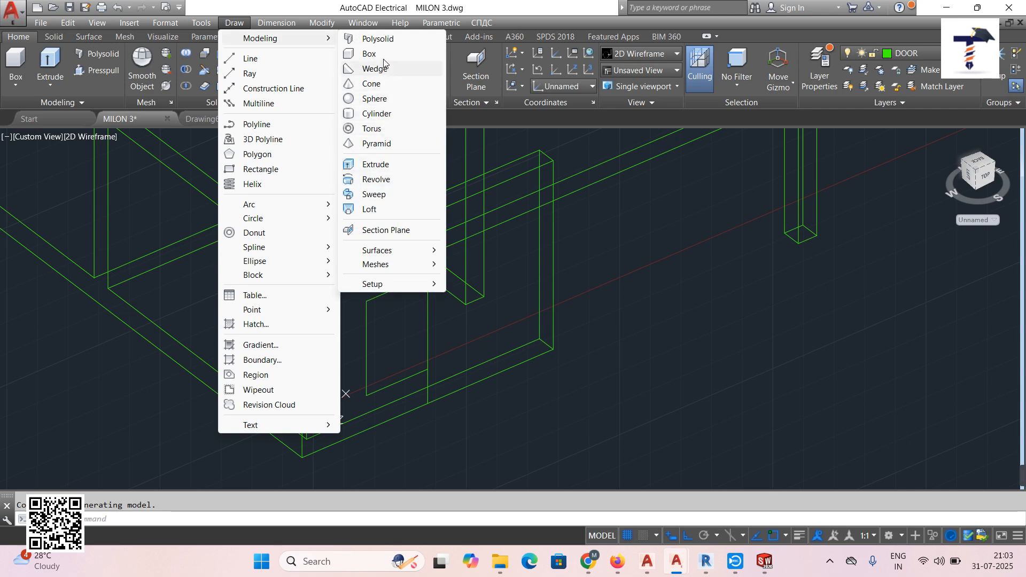
click(387, 165)
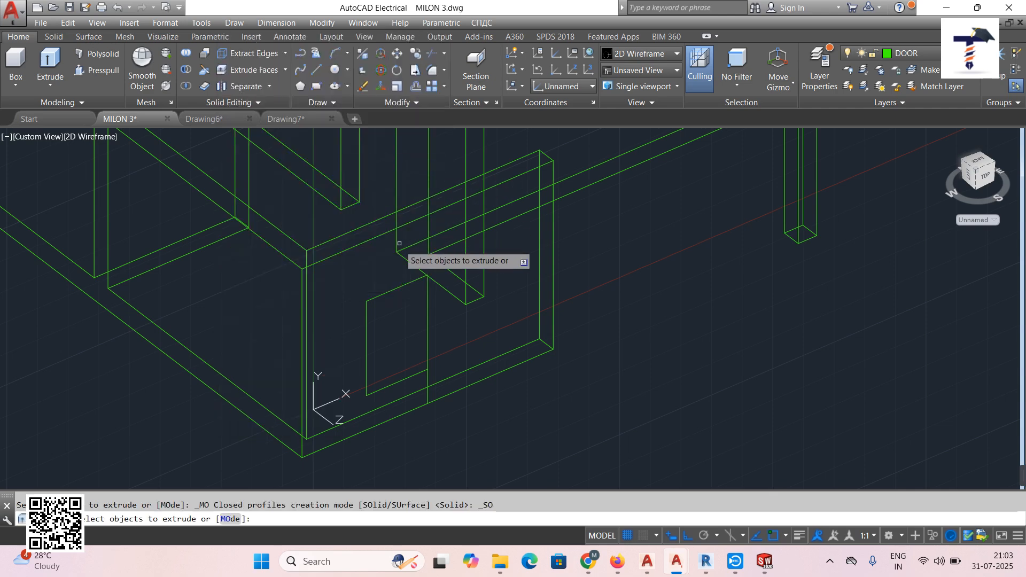
click(387, 291)
right_click(348, 299)
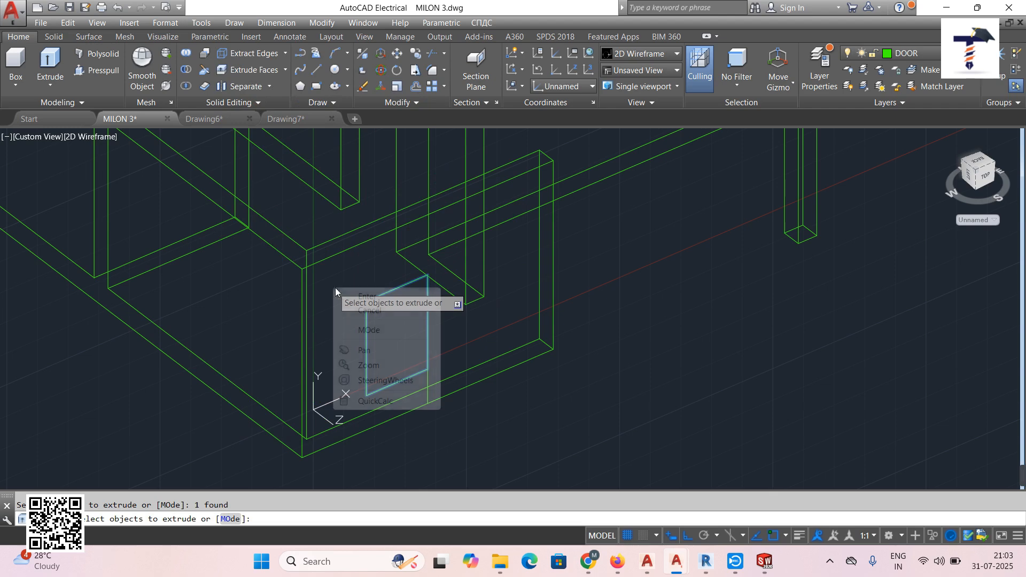
click(347, 298)
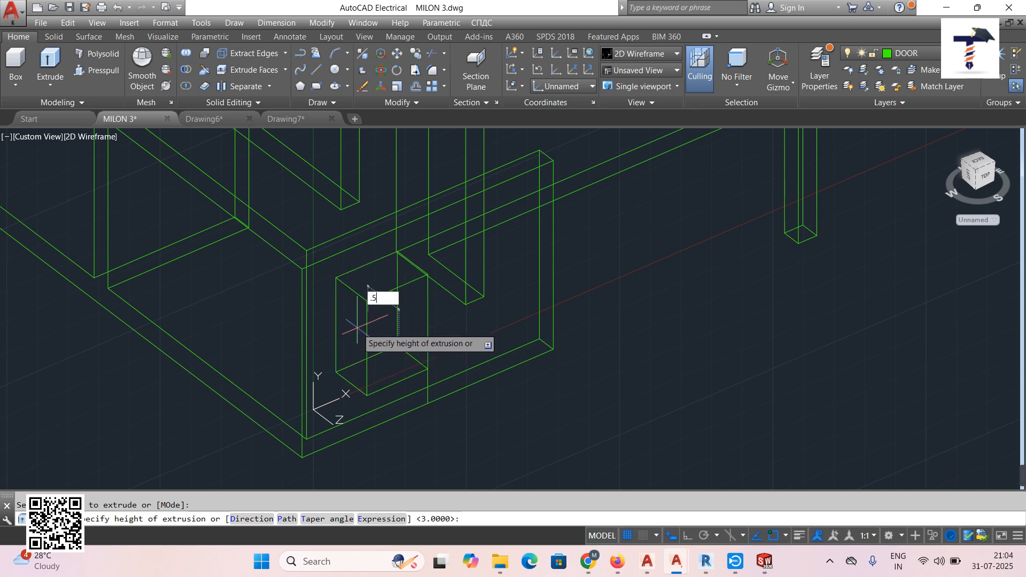
key(Return)
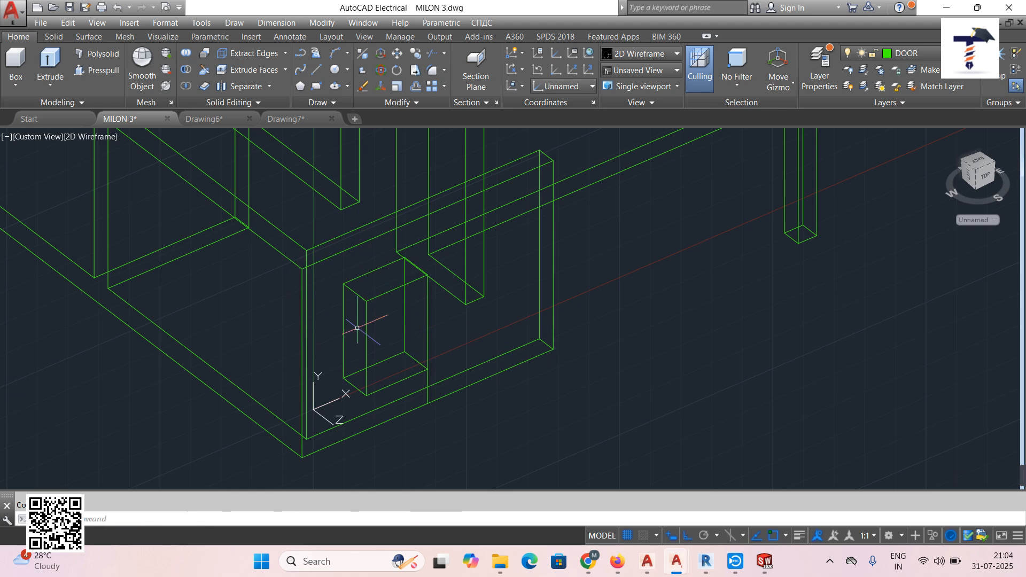
Subtract the extruded window box from the wall solid to cut the window opening
click(332, 25)
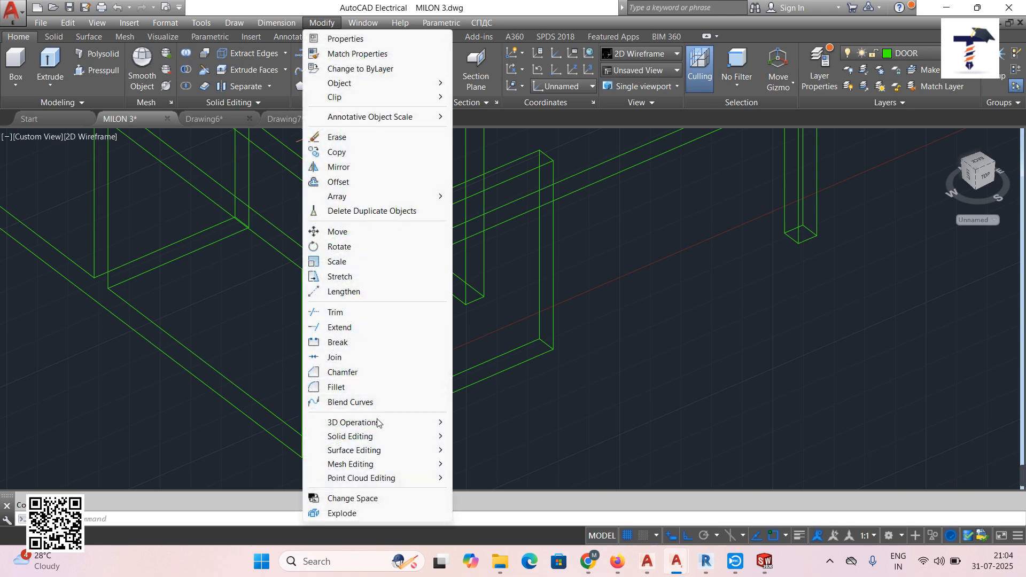
mouse_move(375, 436)
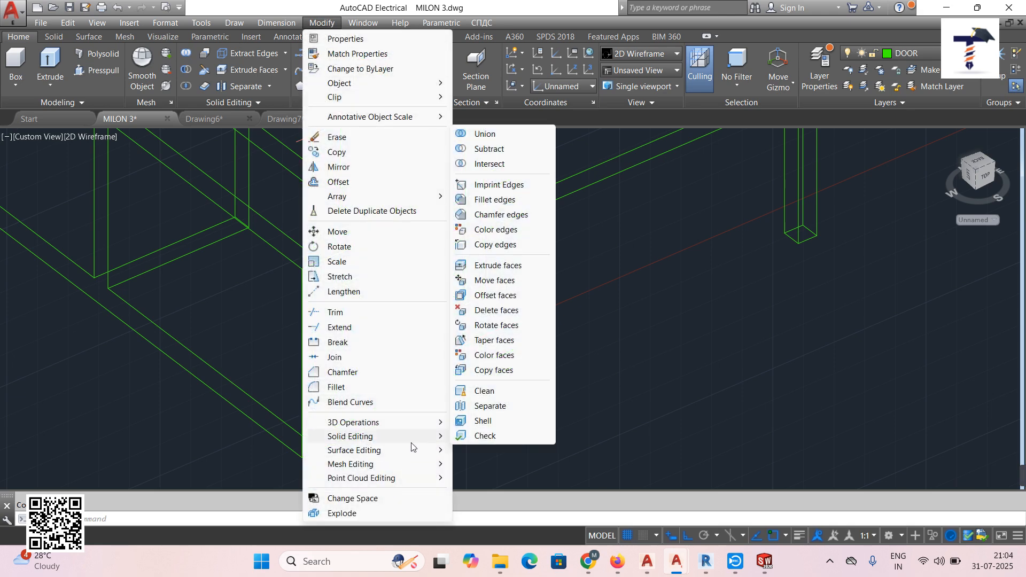
click(497, 155)
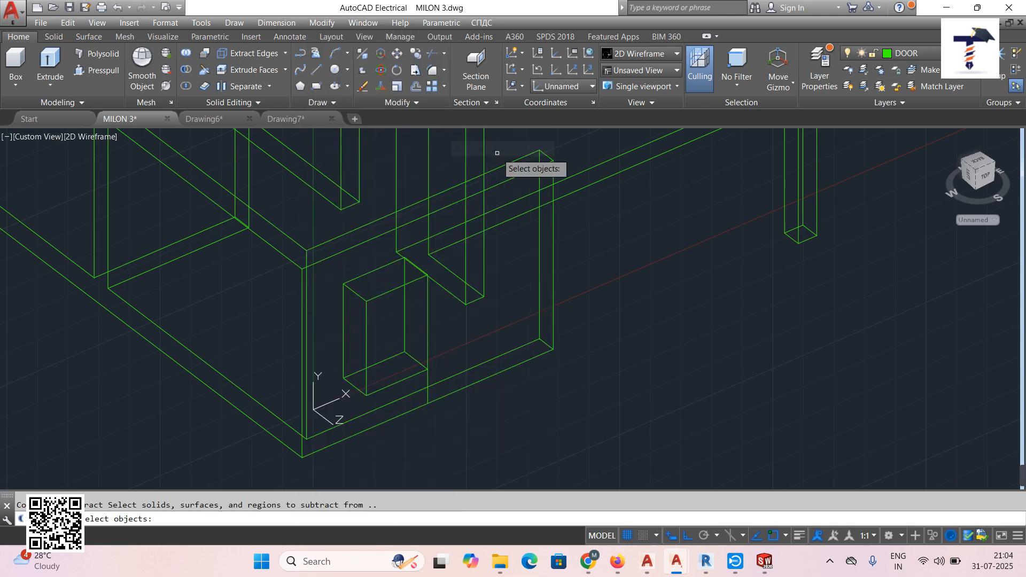
click(468, 388)
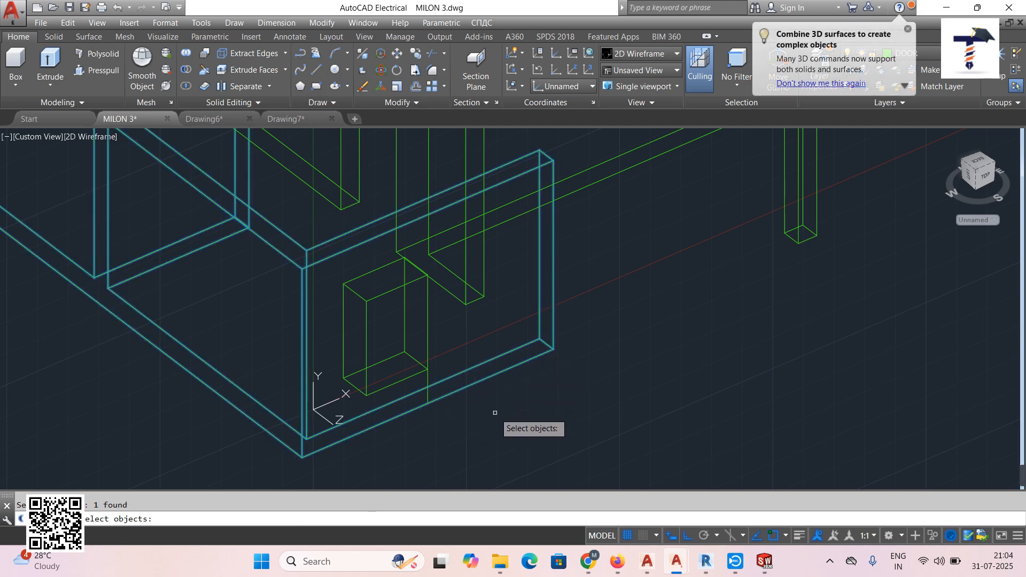
key(Return)
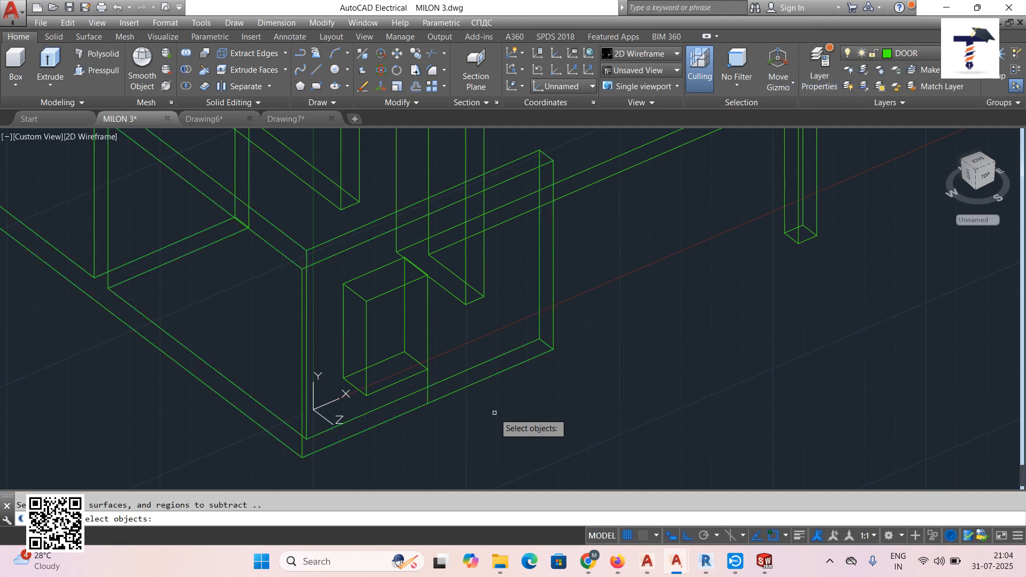
click(433, 362)
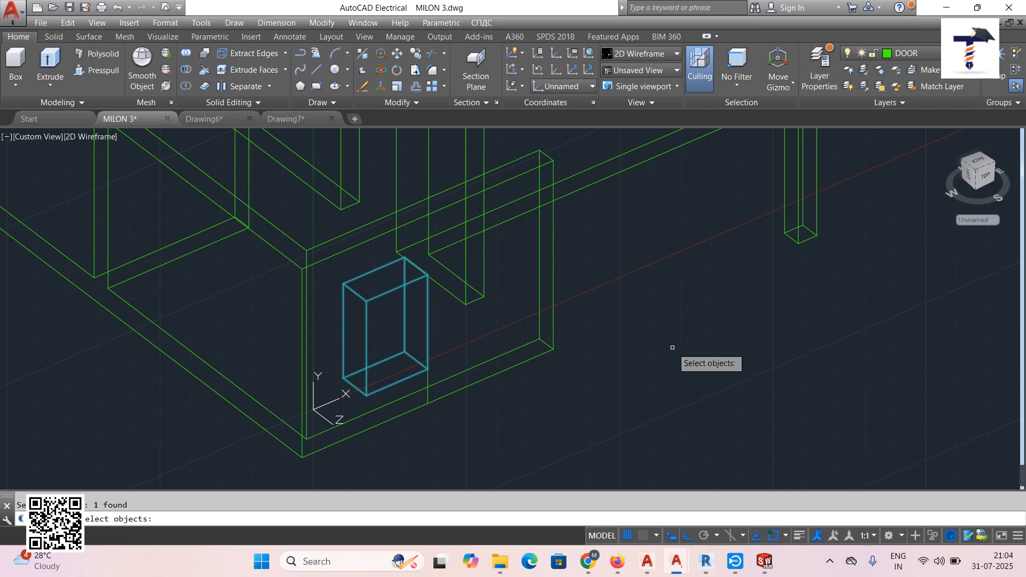
key(Return)
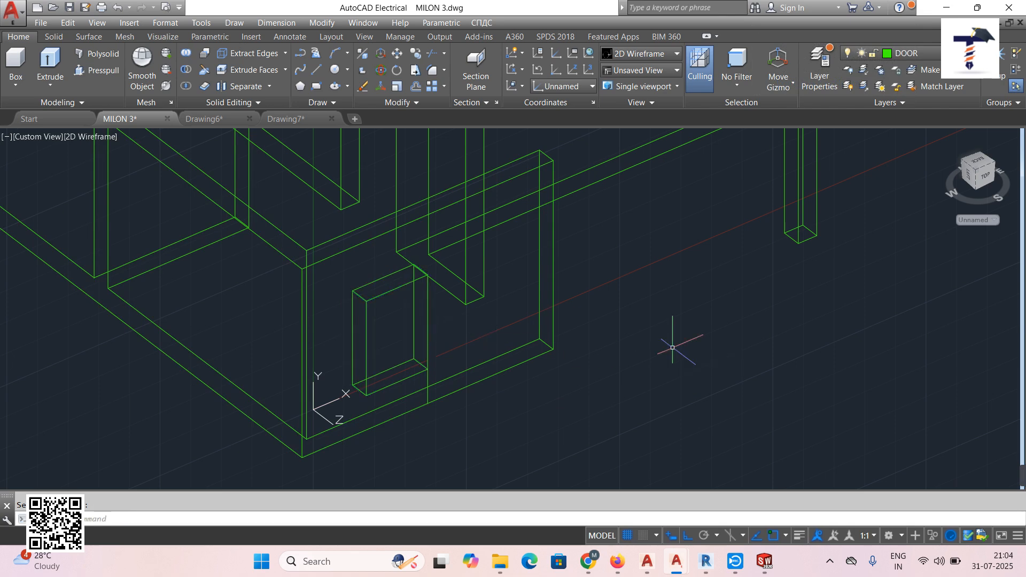
Inspect the window opening in the Shaded visual style, then return to 2D Wireframe
click(85, 137)
click(160, 225)
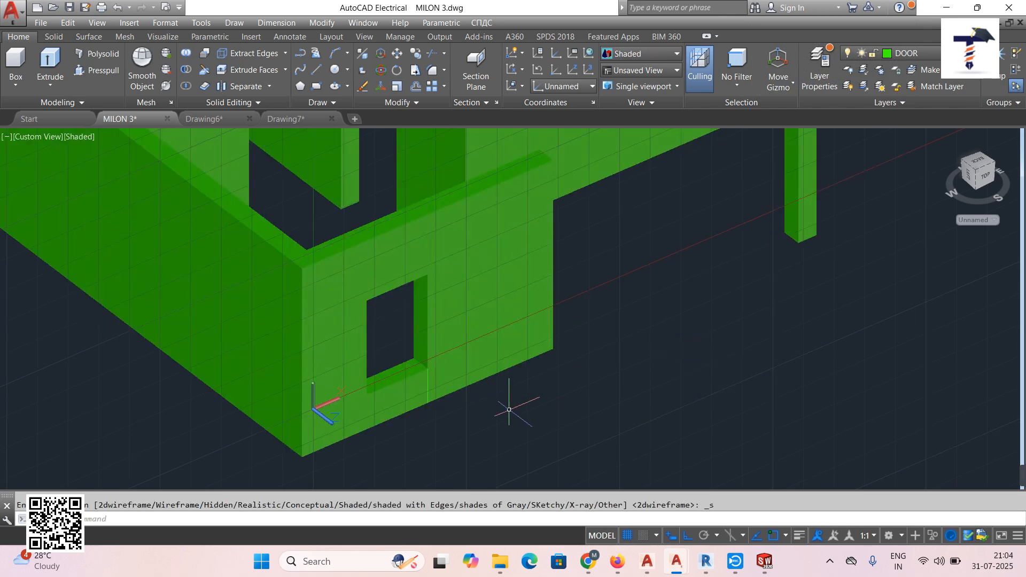
shift+middle_drag(512, 410, 550, 398)
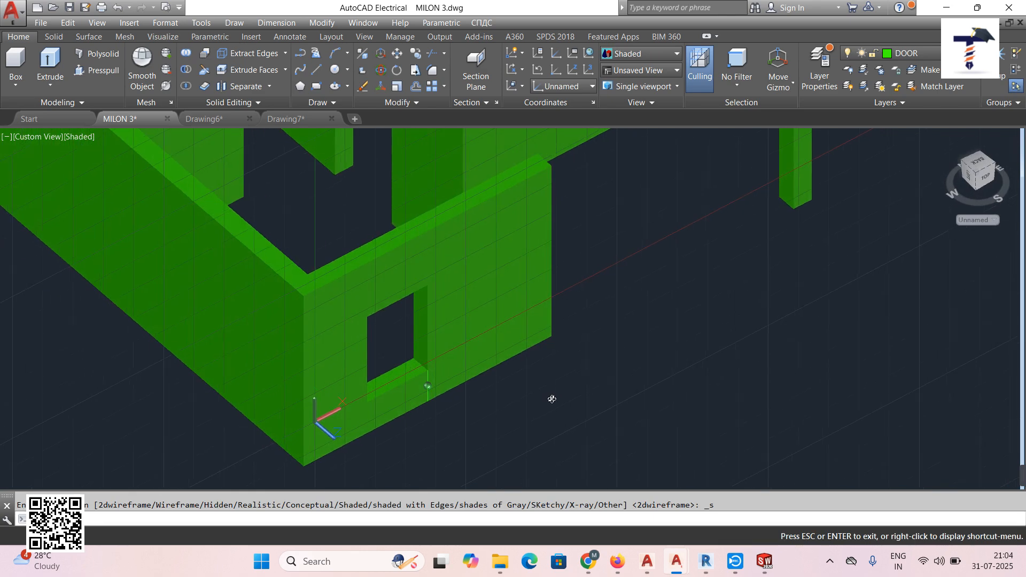
middle_drag(430, 348, 617, 362)
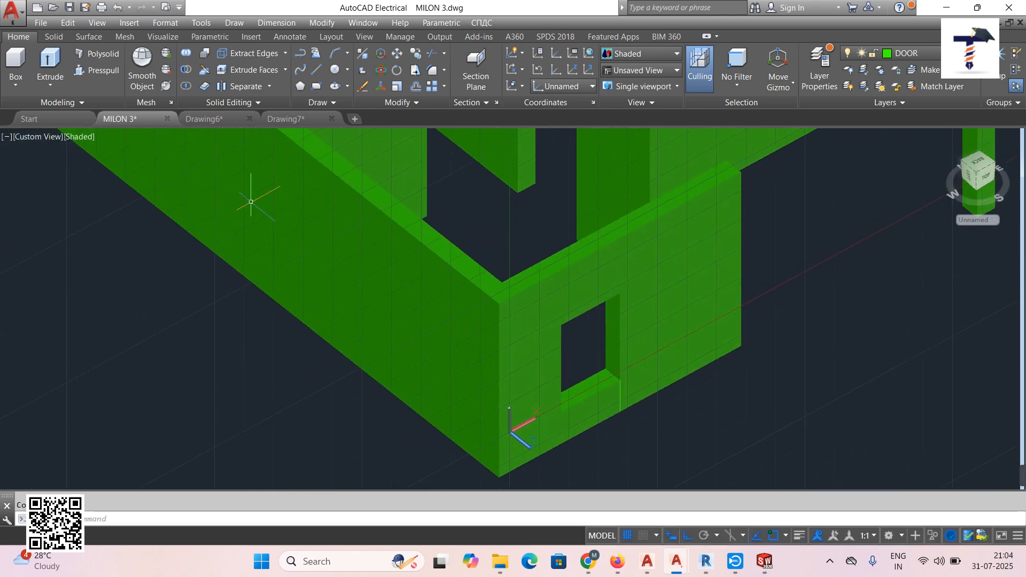
click(80, 137)
click(123, 168)
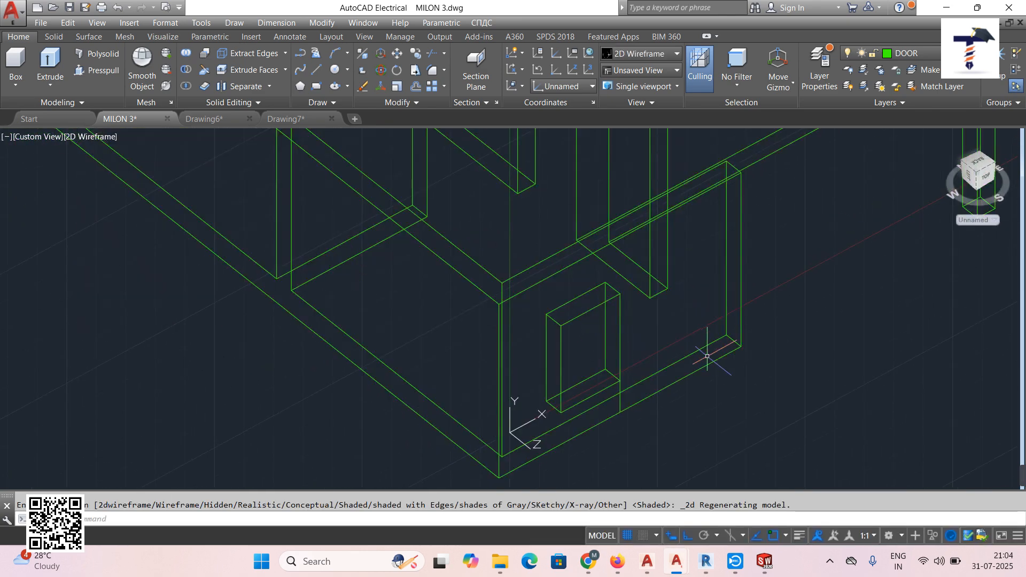
Draw a thin horizontal rectangle on the short wall's outer face, just above the window opening and wider than it
shift+middle_drag(708, 356, 522, 250)
click(316, 86)
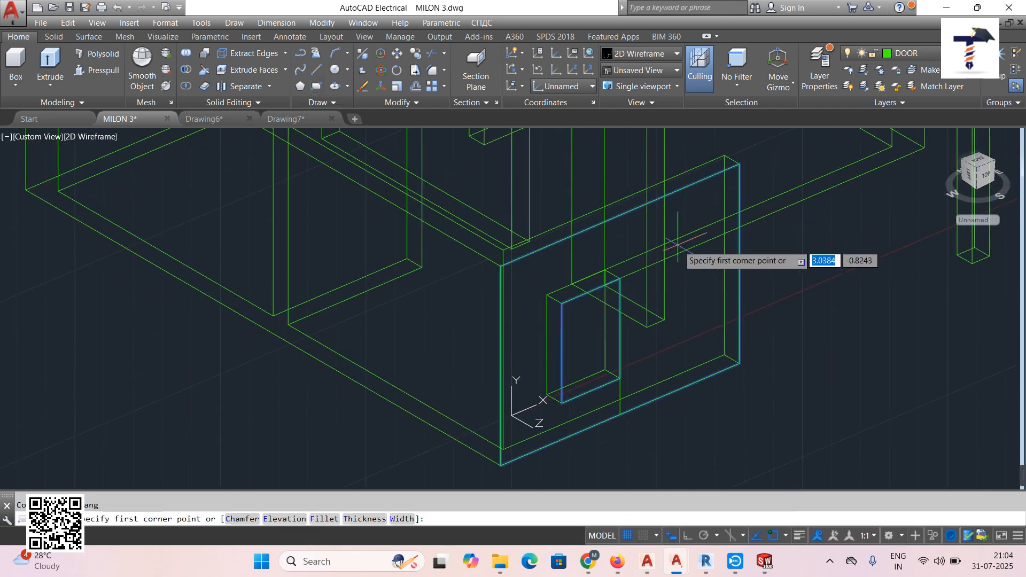
scroll(679, 244, up, 2)
scroll(756, 412, down, 2)
middle_drag(761, 410, 752, 343)
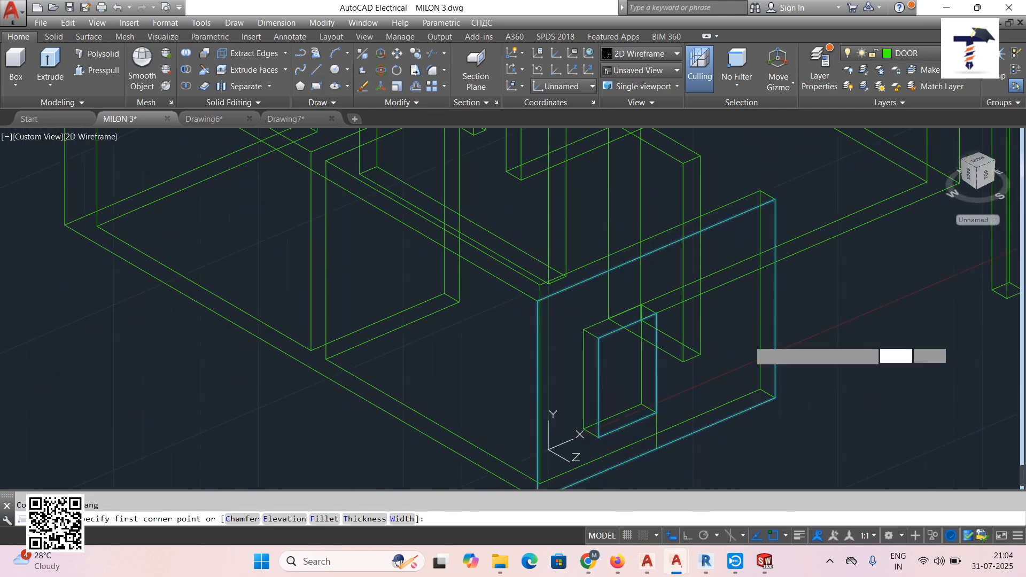
click(559, 310)
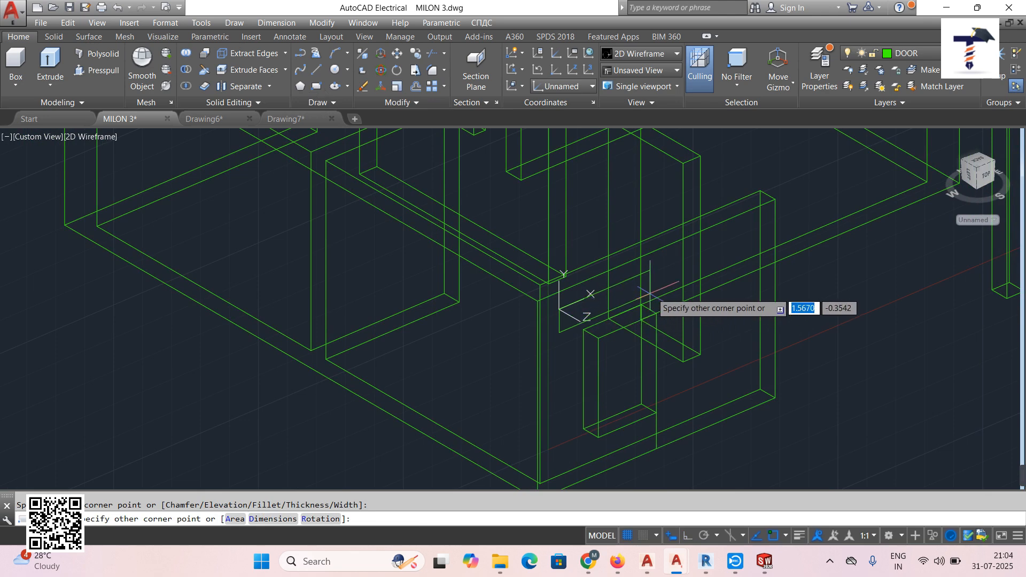
click(667, 284)
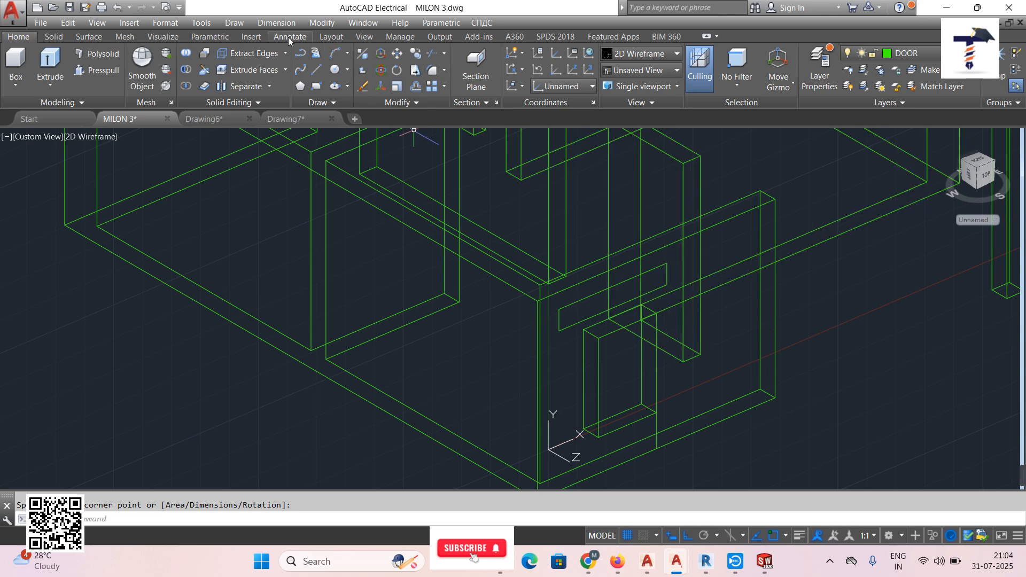
Extrude the thin rectangle outward from the wall by about 1.56 to form a sunshade above the window
click(234, 23)
mouse_move(261, 39)
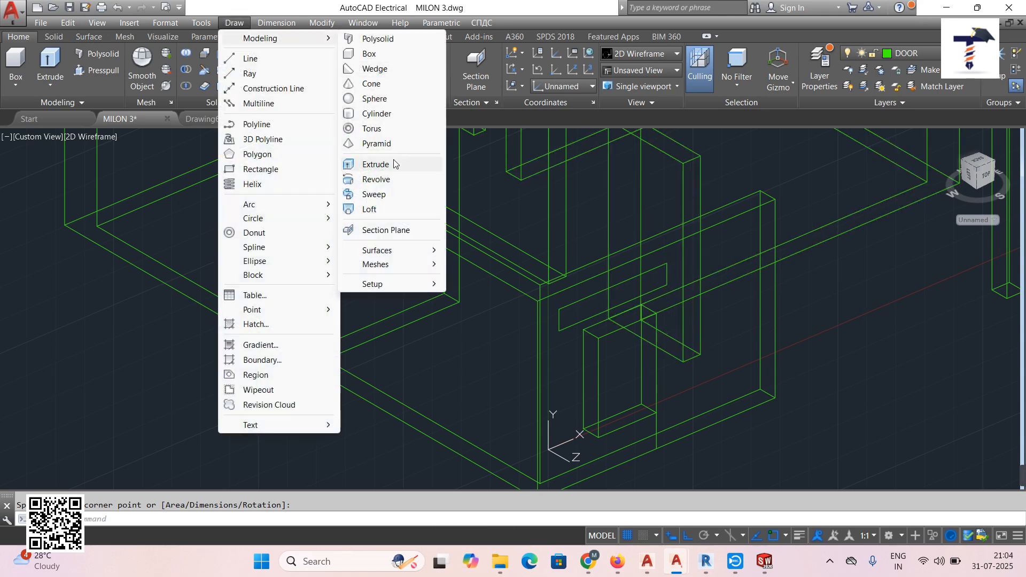
click(395, 164)
click(590, 295)
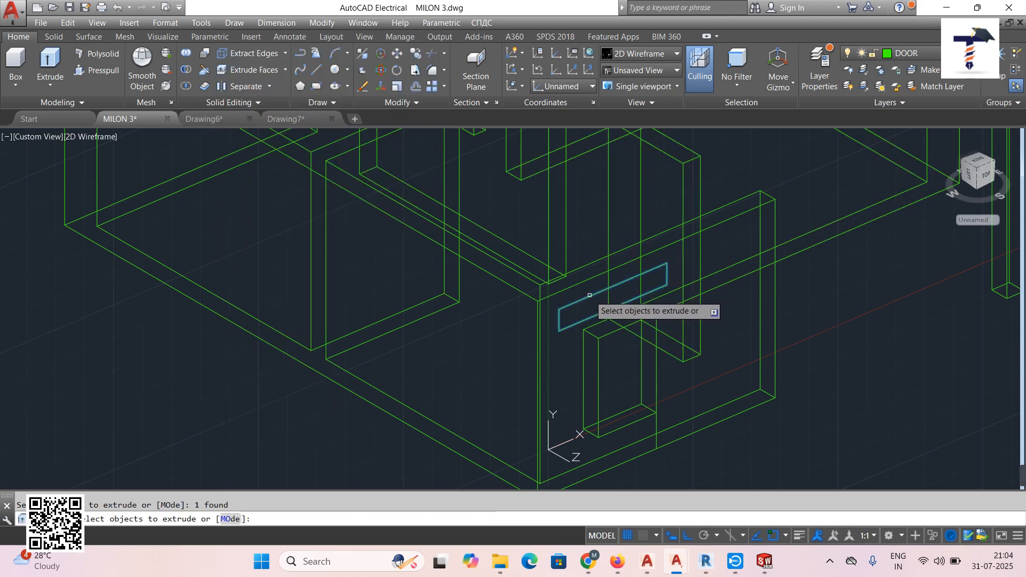
right_click(590, 301)
click(621, 310)
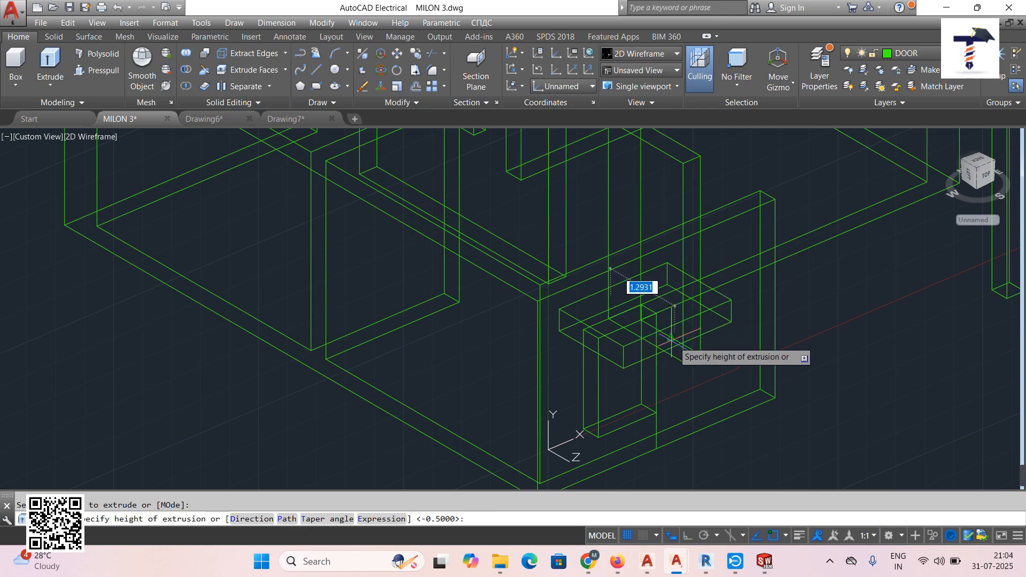
click(670, 374)
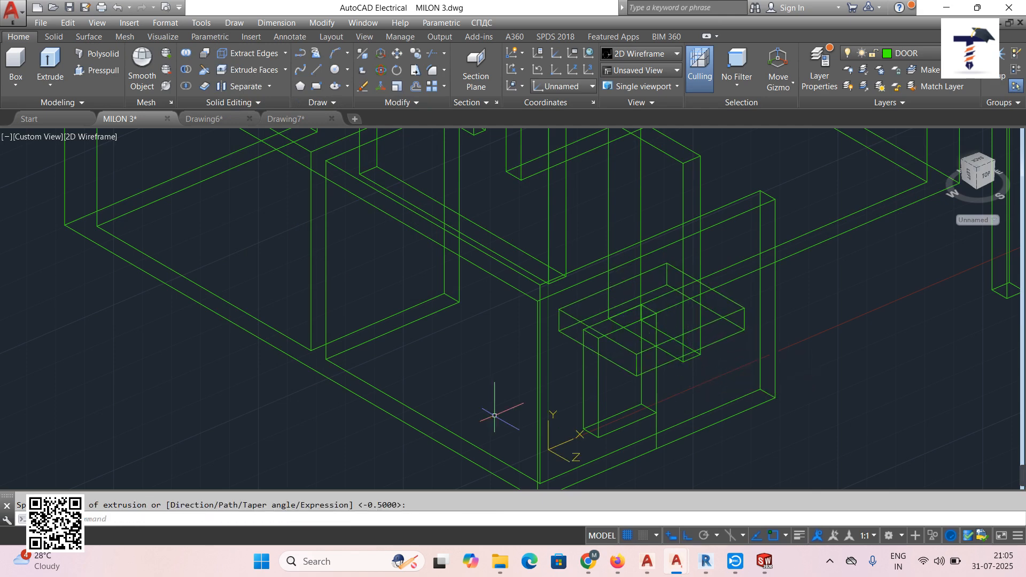
Inspect the window sunshade and the whole house in the Shaded visual style, then return to 2D Wireframe
click(86, 137)
click(115, 227)
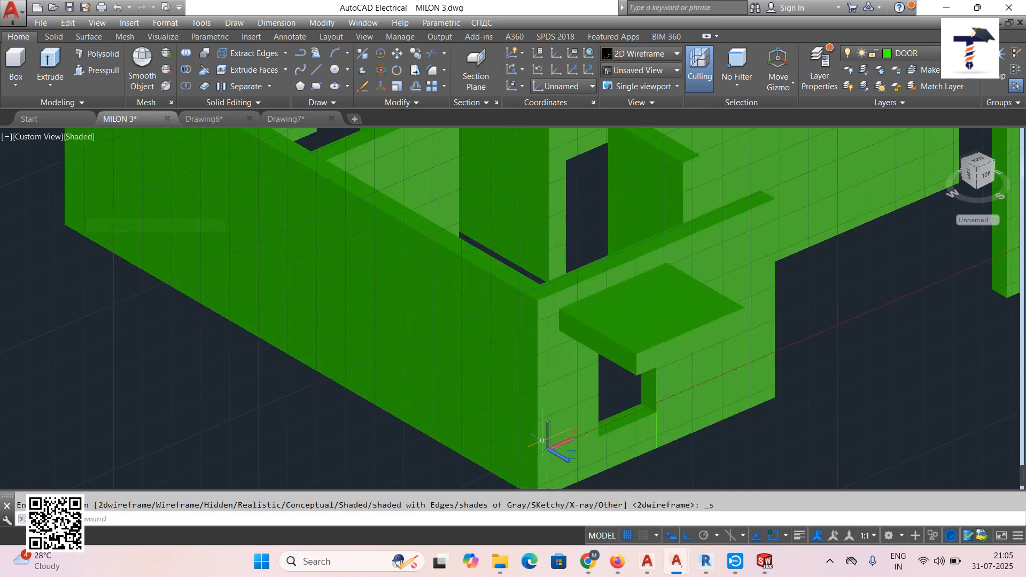
mouse_move(457, 325)
shift+middle_down()
mouse_move(544, 357)
mouse_move(522, 394)
mouse_move(529, 427)
mouse_move(556, 444)
shift+middle_up()
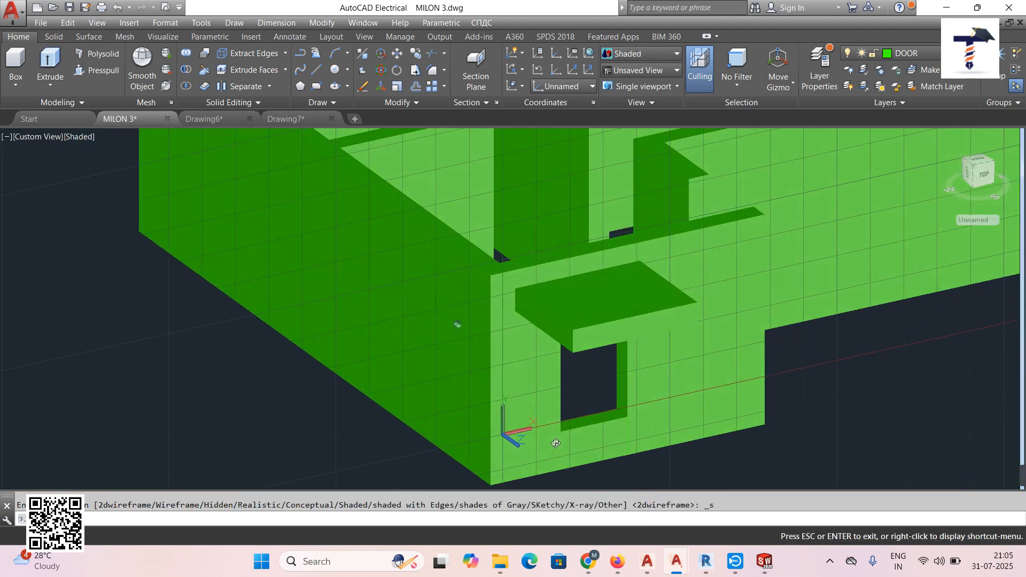
scroll(556, 444, down, 5)
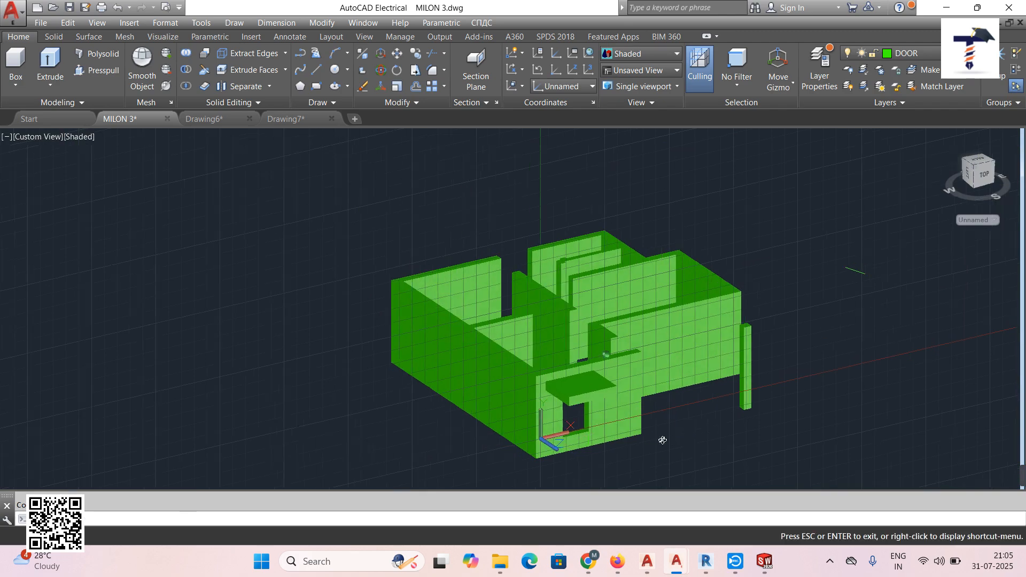
mouse_move(663, 441)
shift+middle_down()
mouse_move(532, 447)
mouse_move(548, 466)
mouse_move(561, 462)
shift+middle_up()
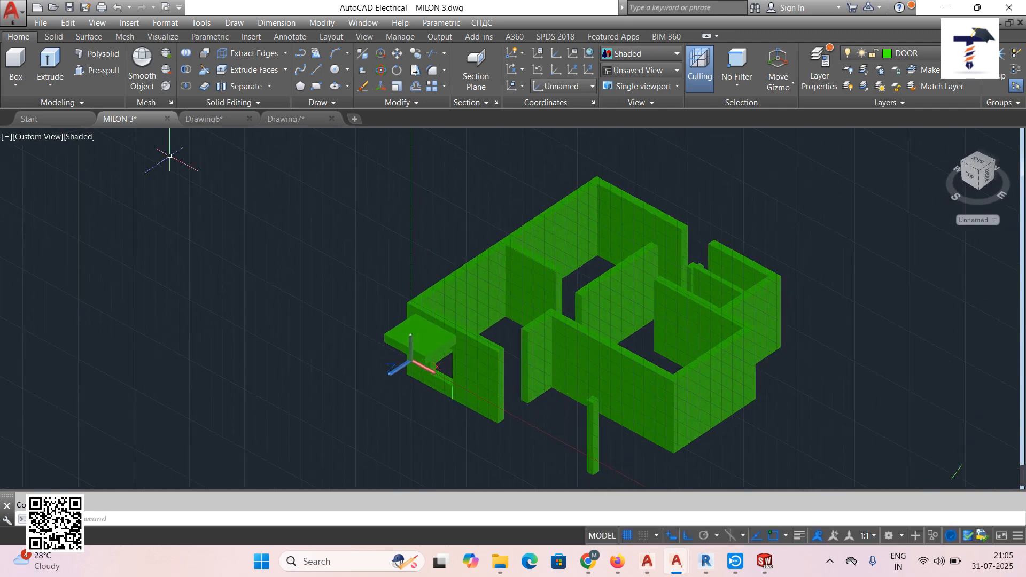
click(79, 137)
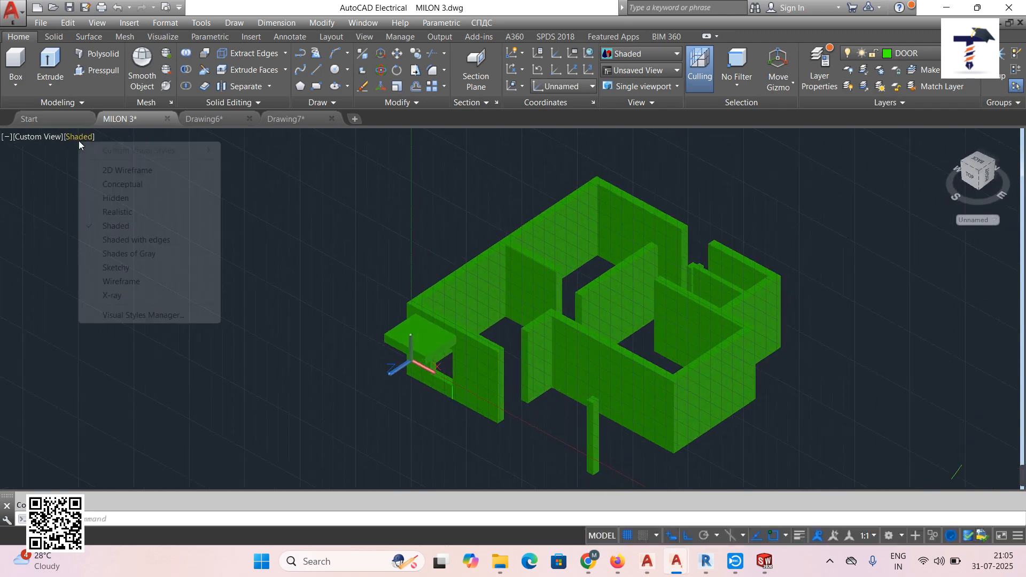
click(109, 168)
Align the UCS to the top face of the short wall that contains the window
scroll(570, 370, up, 4)
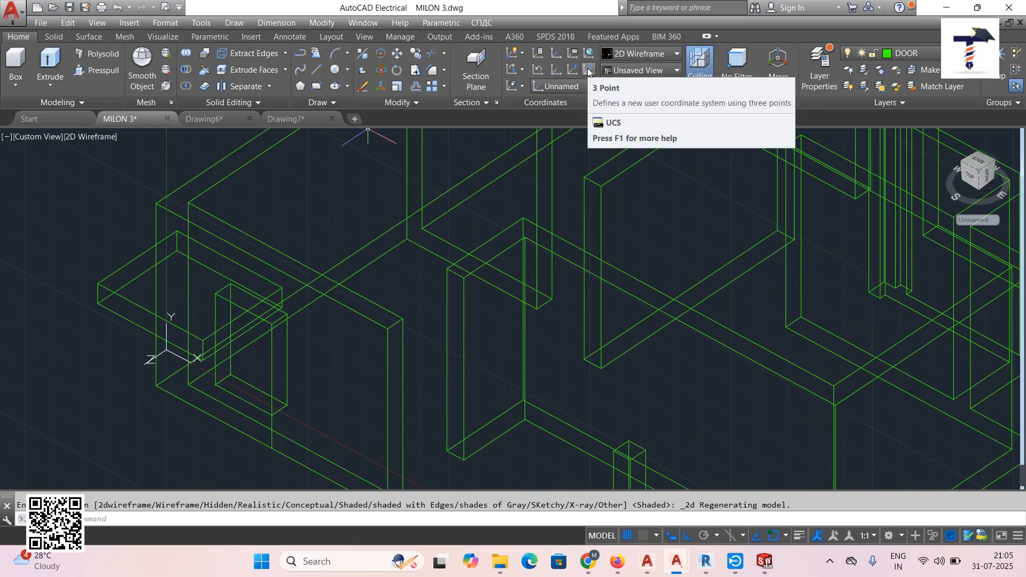
click(524, 87)
click(523, 157)
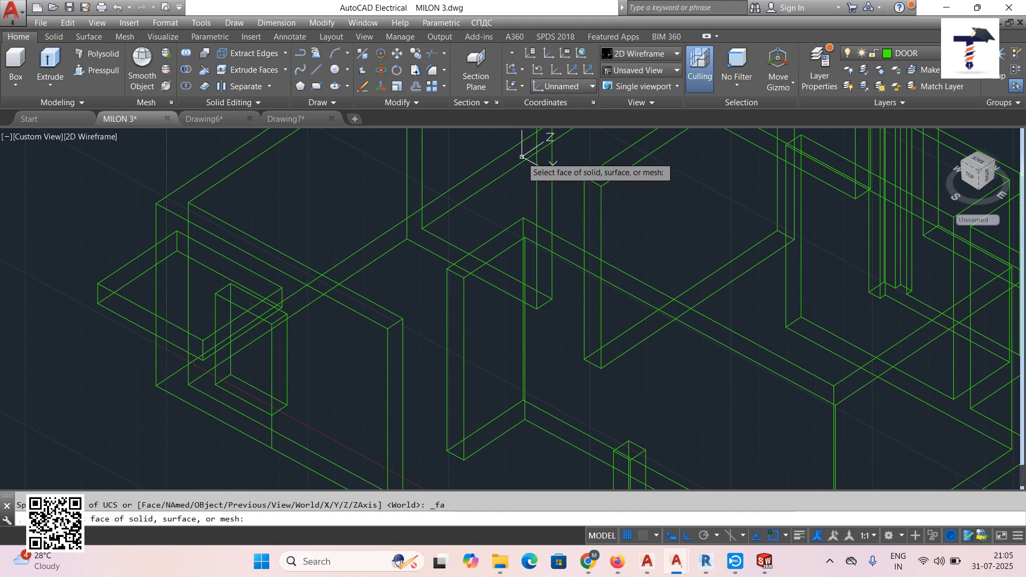
scroll(435, 368, up, 2)
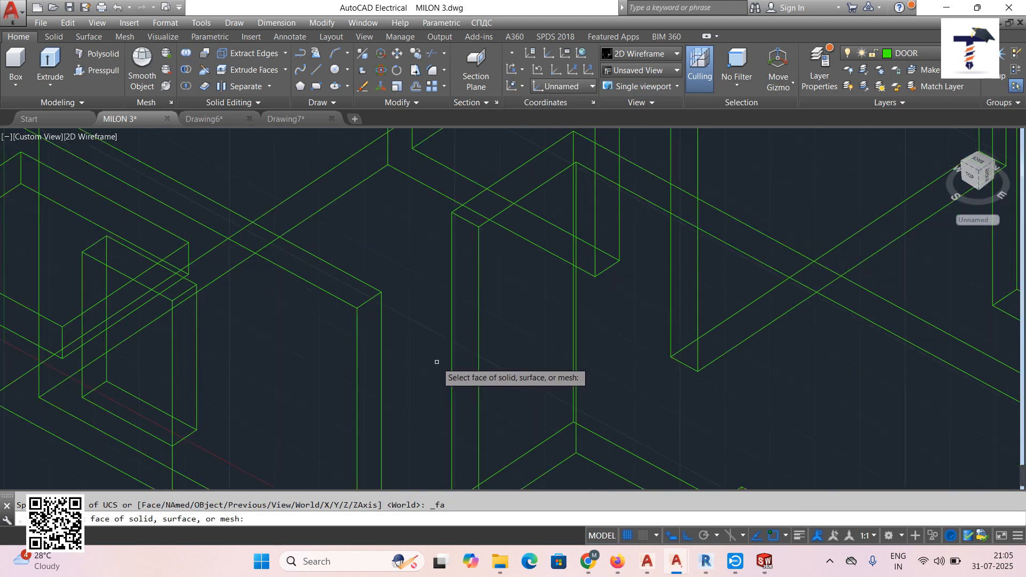
click(298, 258)
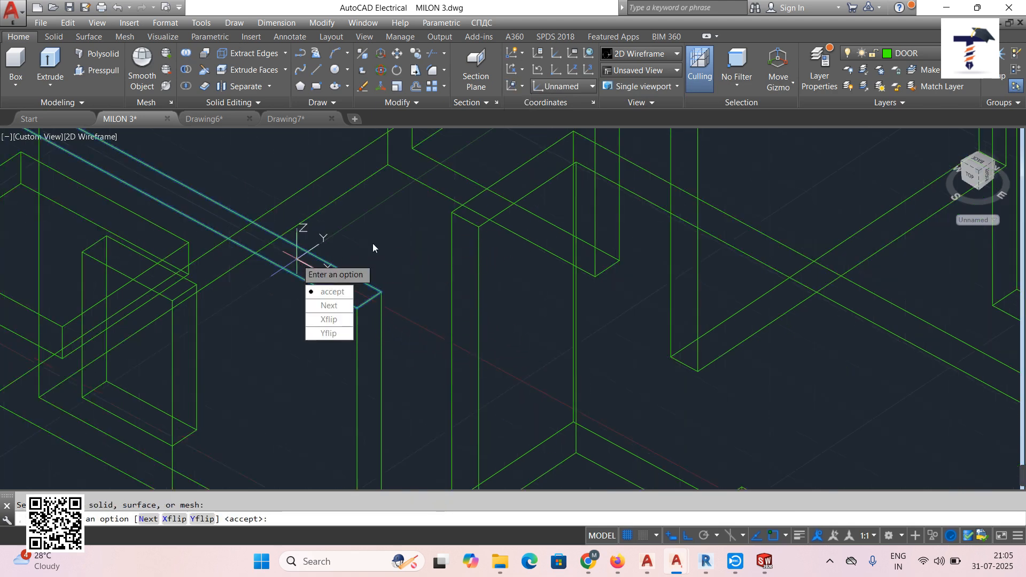
key(Return)
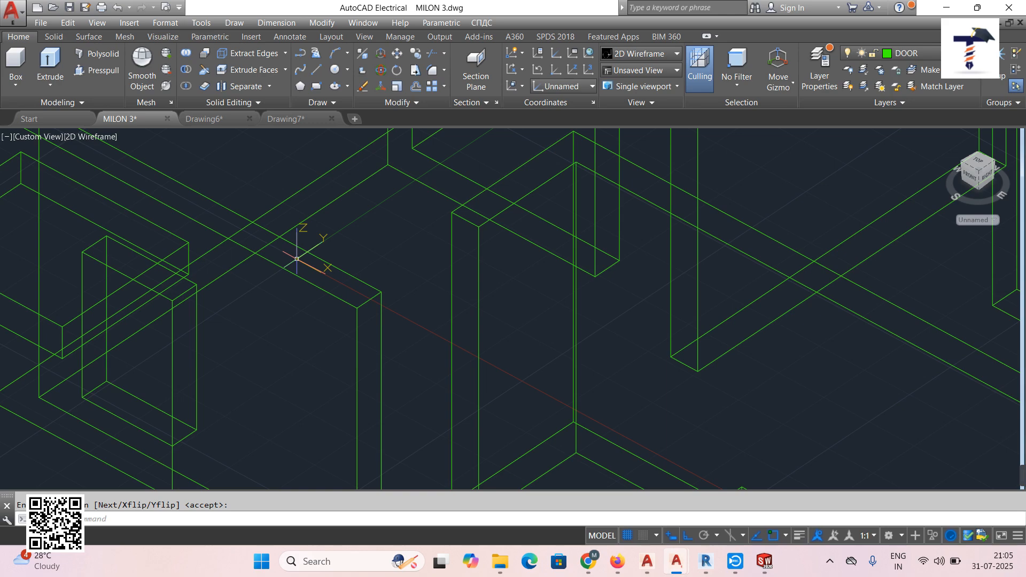
mouse_move(422, 284)
shift+middle_down()
mouse_move(396, 278)
mouse_move(412, 287)
mouse_move(408, 359)
shift+middle_up()
click(316, 86)
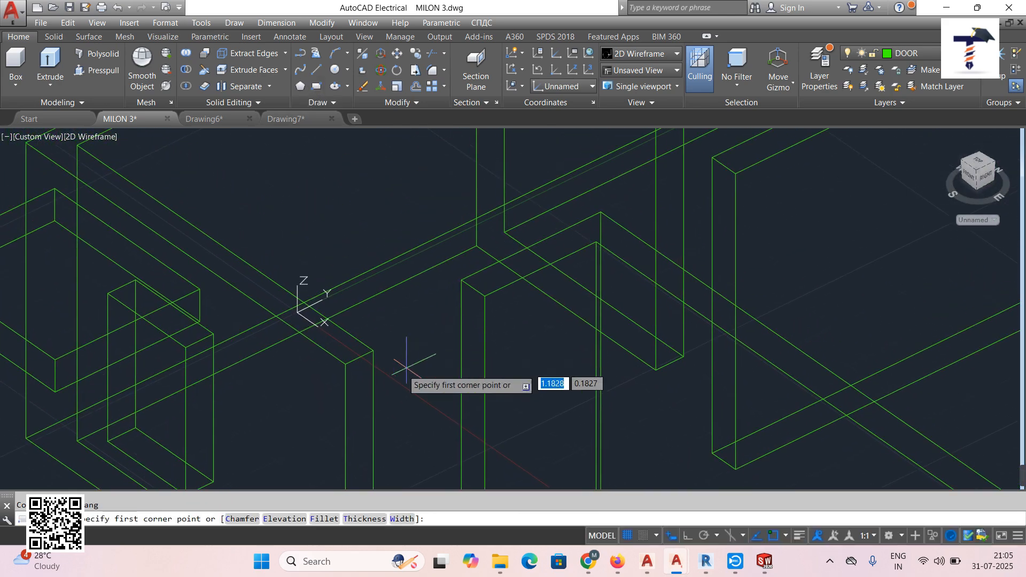
click(346, 364)
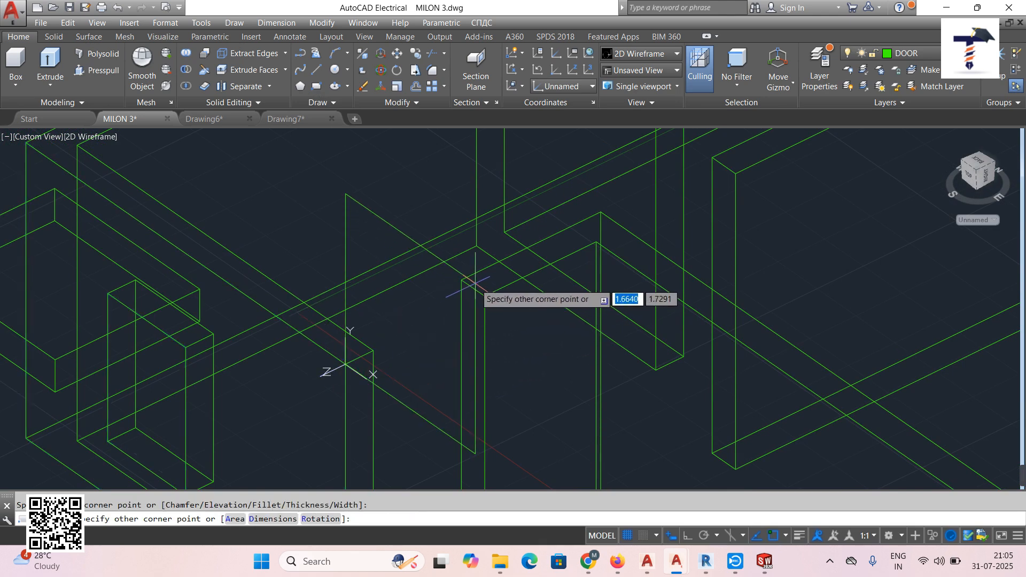
key(Escape)
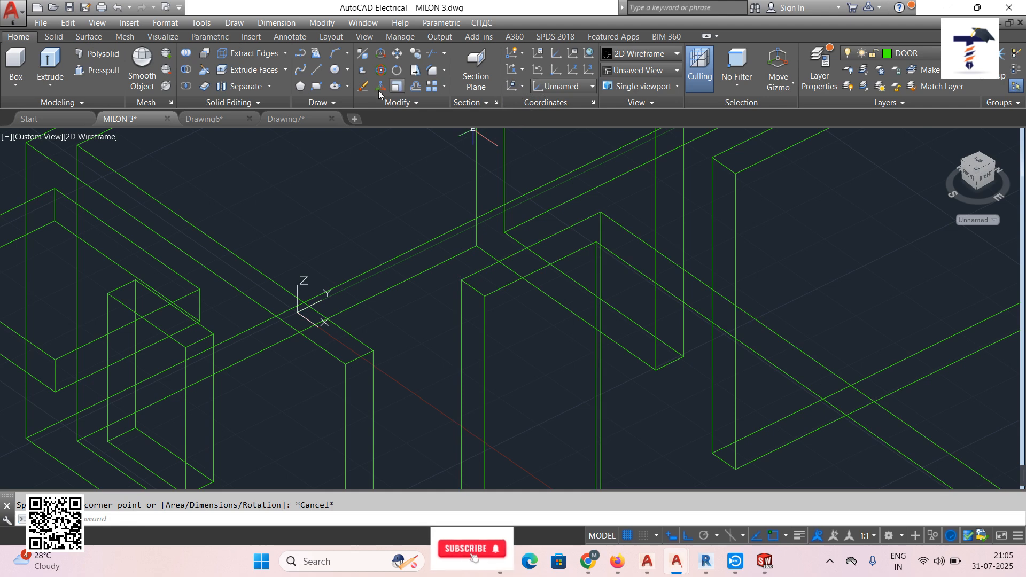
click(317, 86)
click(484, 296)
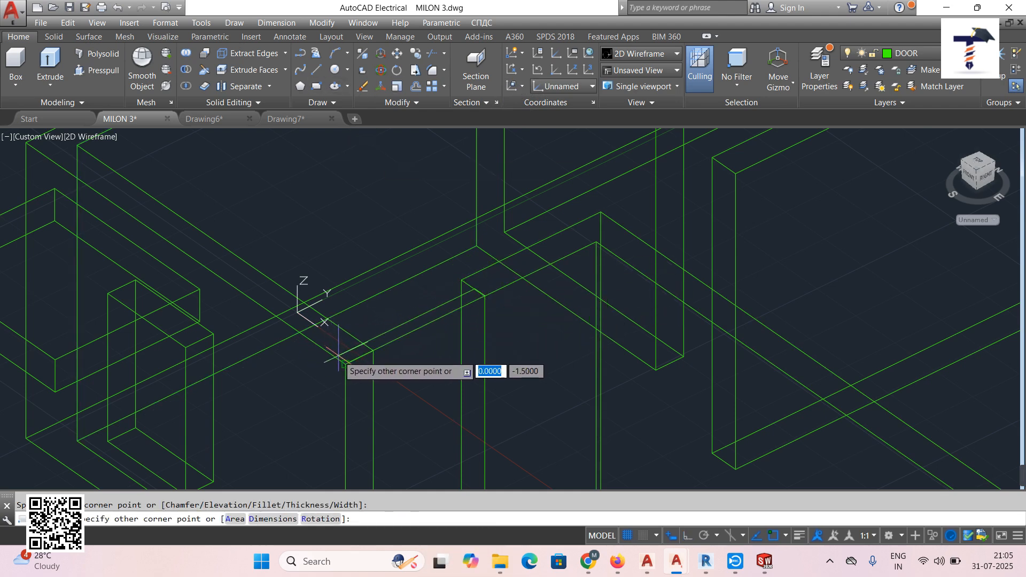
key(Escape)
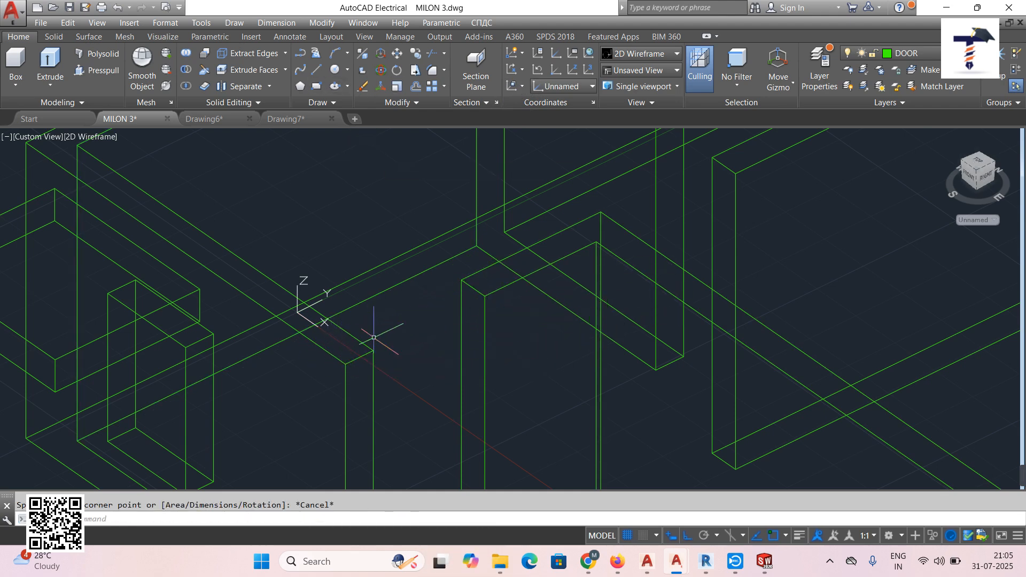
Draw a rectangle bridging the doorway gap at wall-top level, between opposite top corners of the two wall ends
click(317, 89)
click(461, 279)
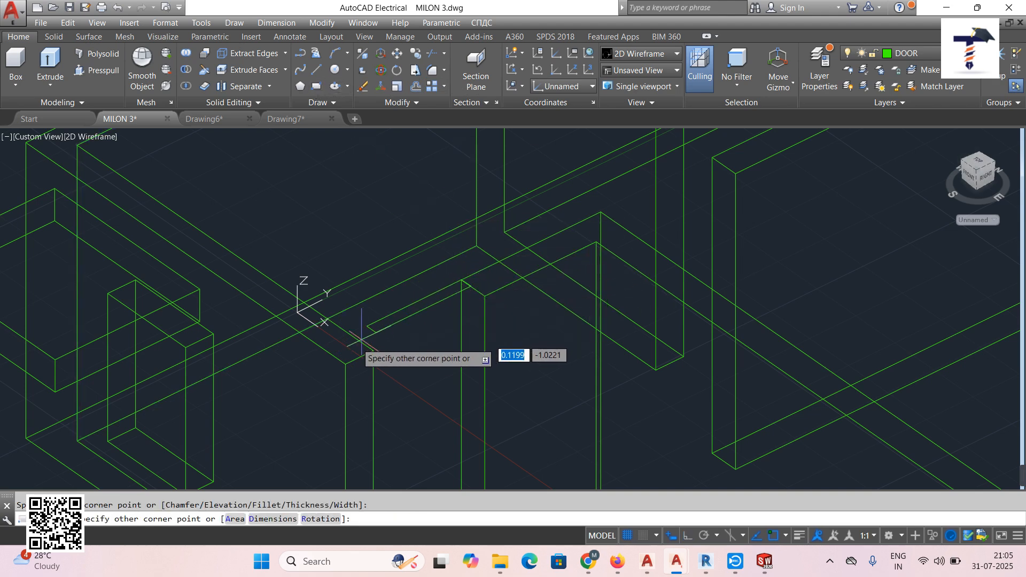
key(Escape)
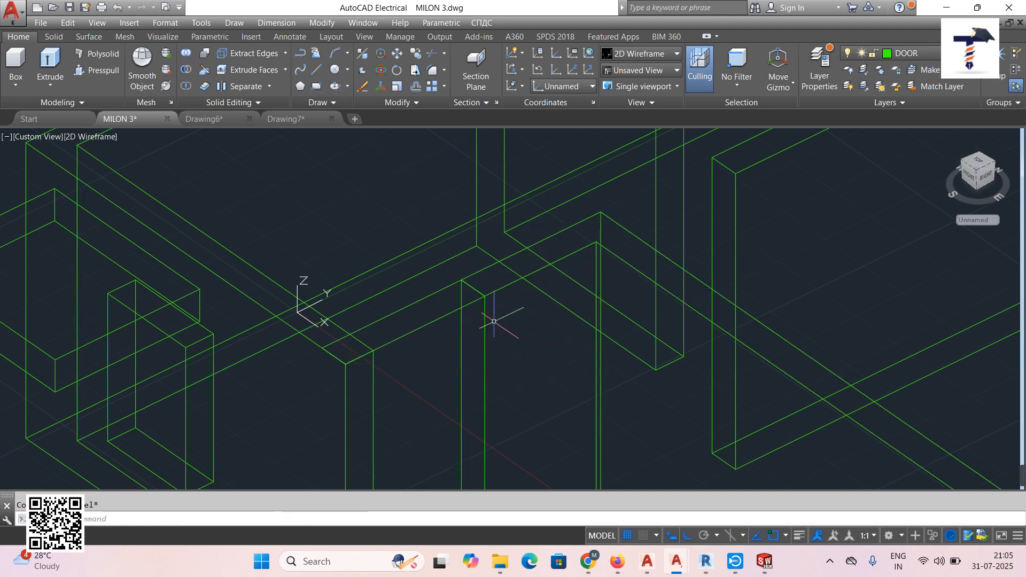
Extrude the rectangle over the doorway gap downward by 1.8 to fill the wall above the door
click(234, 23)
mouse_move(254, 44)
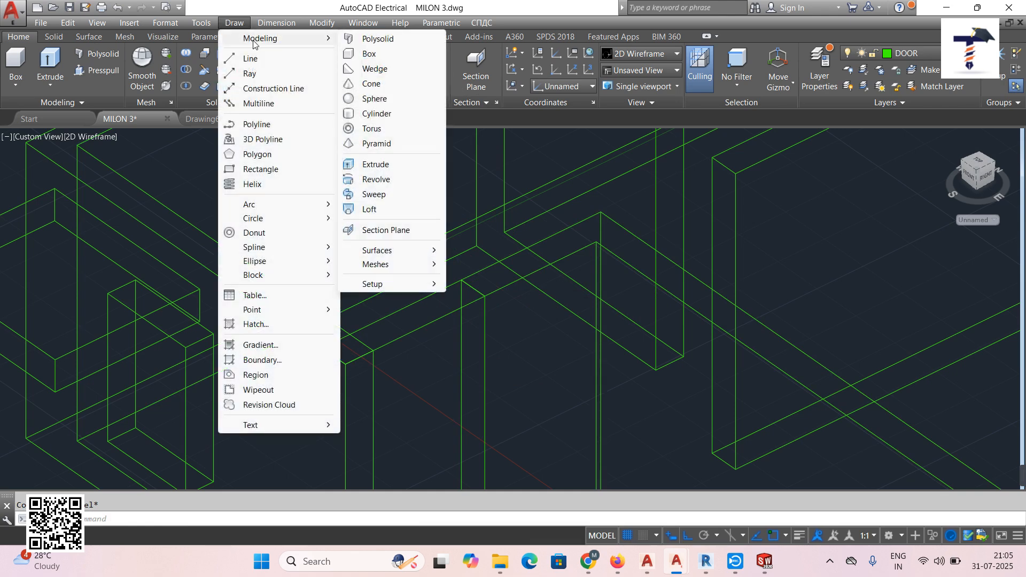
click(376, 165)
click(419, 328)
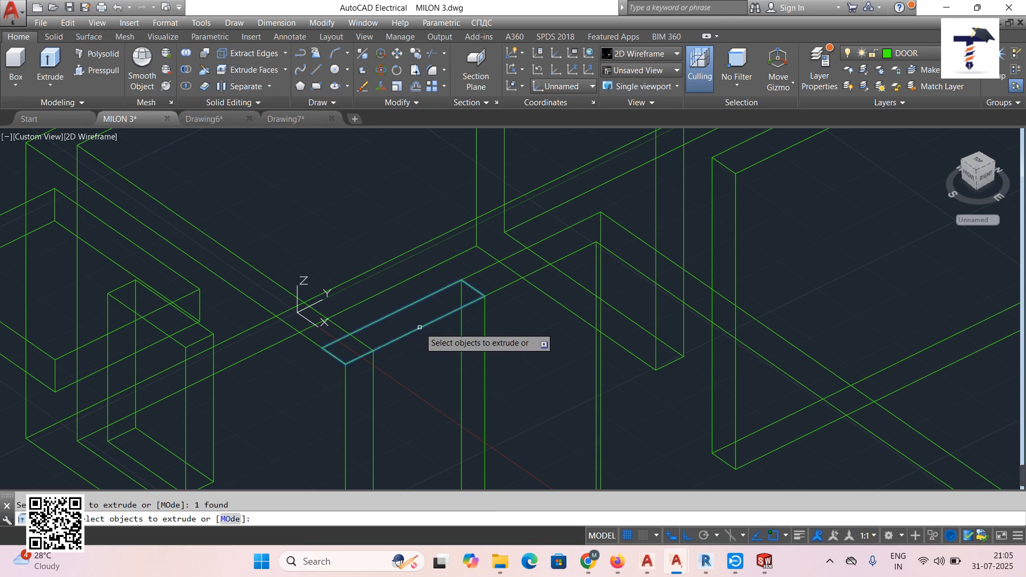
right_click(428, 346)
click(451, 353)
scroll(441, 367, down, 3)
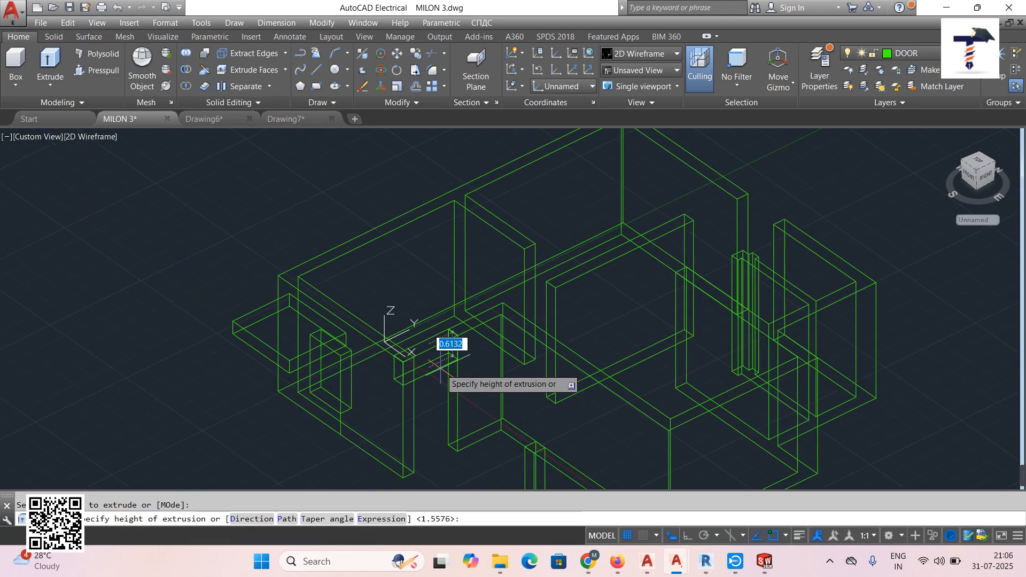
scroll(436, 331, up, 5)
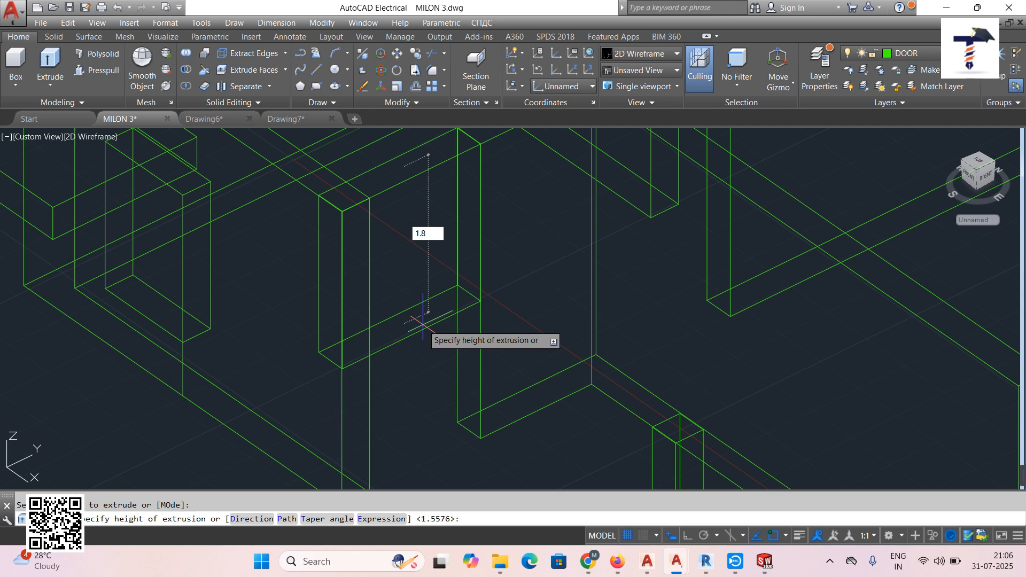
key(Return)
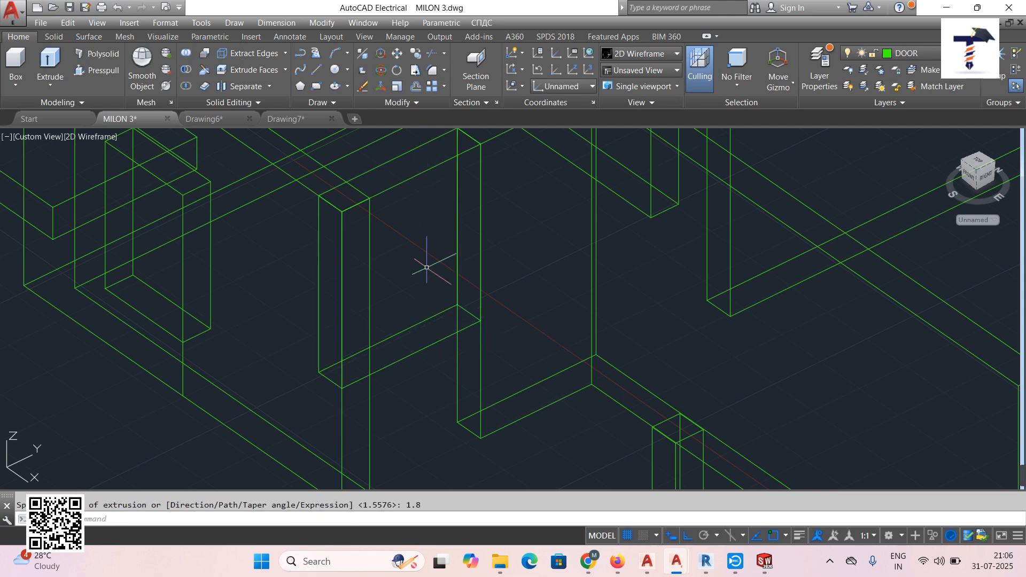
Inspect the wall infill above the doorway and the whole house in the Shaded visual style, then return to 2D Wireframe
scroll(401, 373, down, 2)
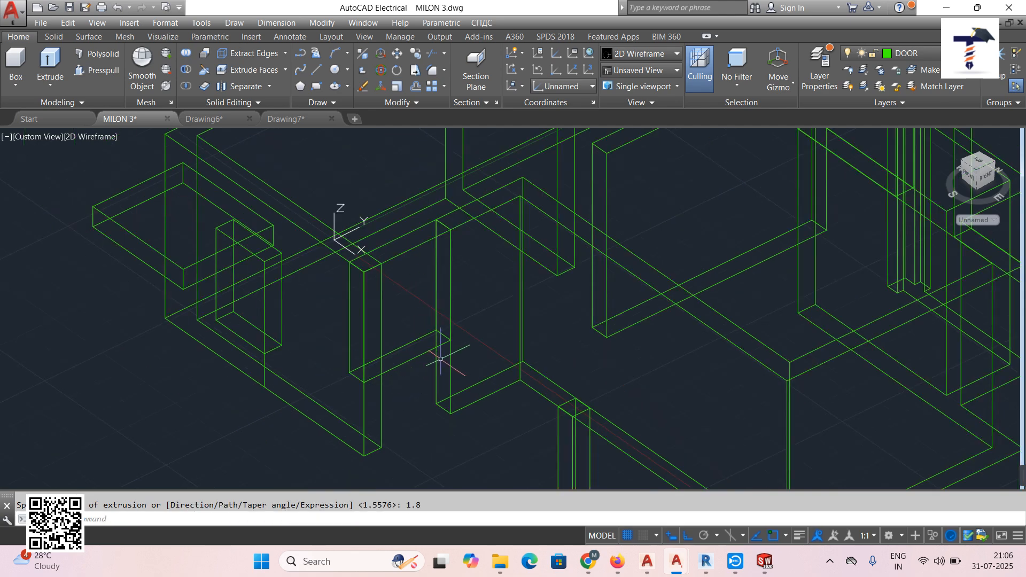
click(85, 137)
click(127, 225)
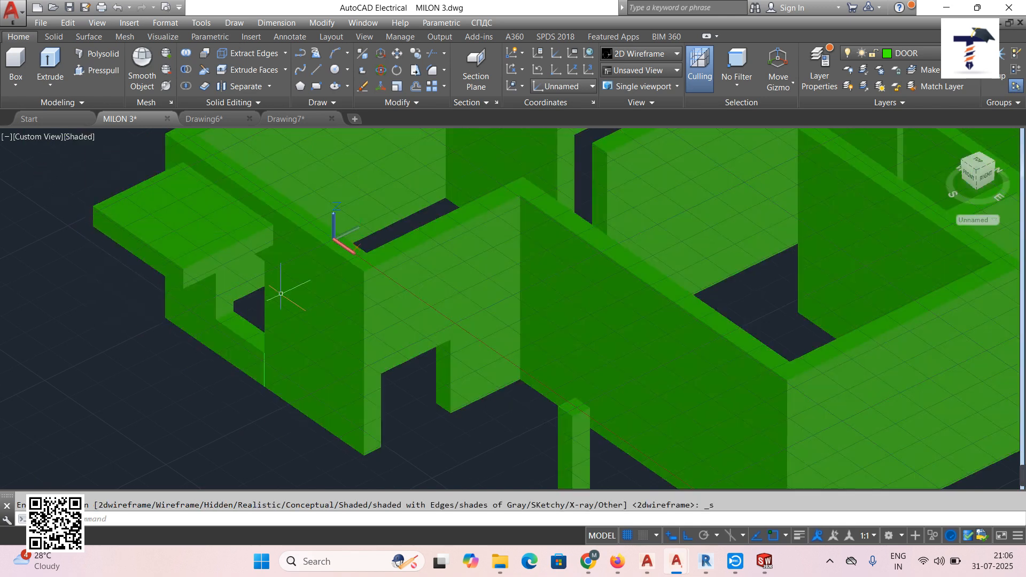
scroll(498, 379, down, 2)
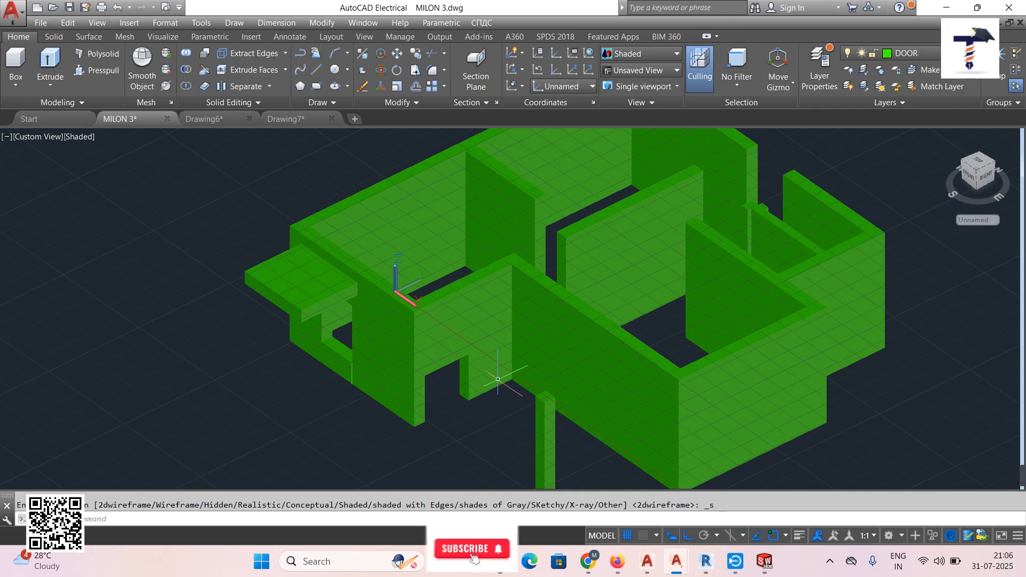
scroll(497, 379, down, 2)
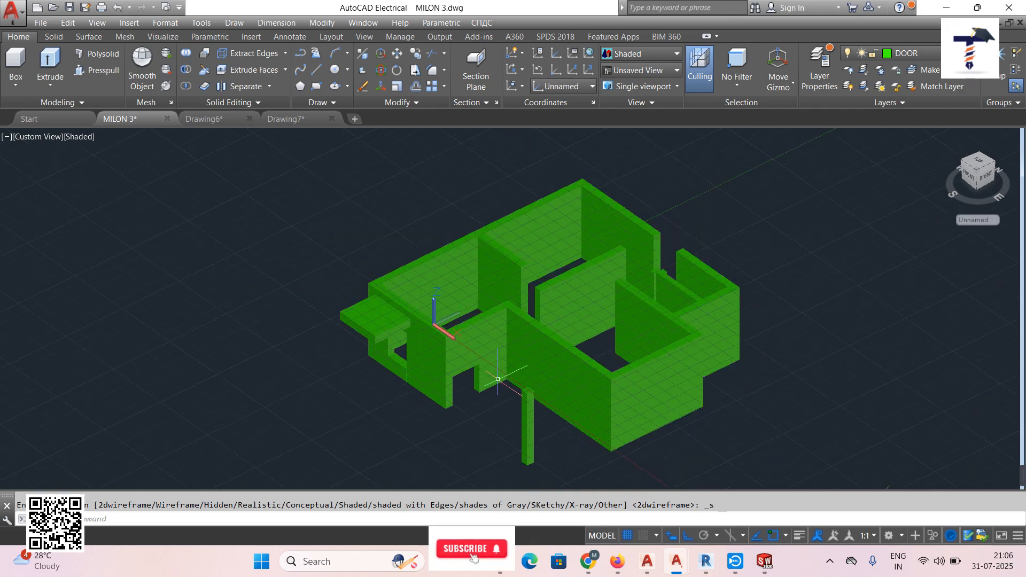
click(86, 138)
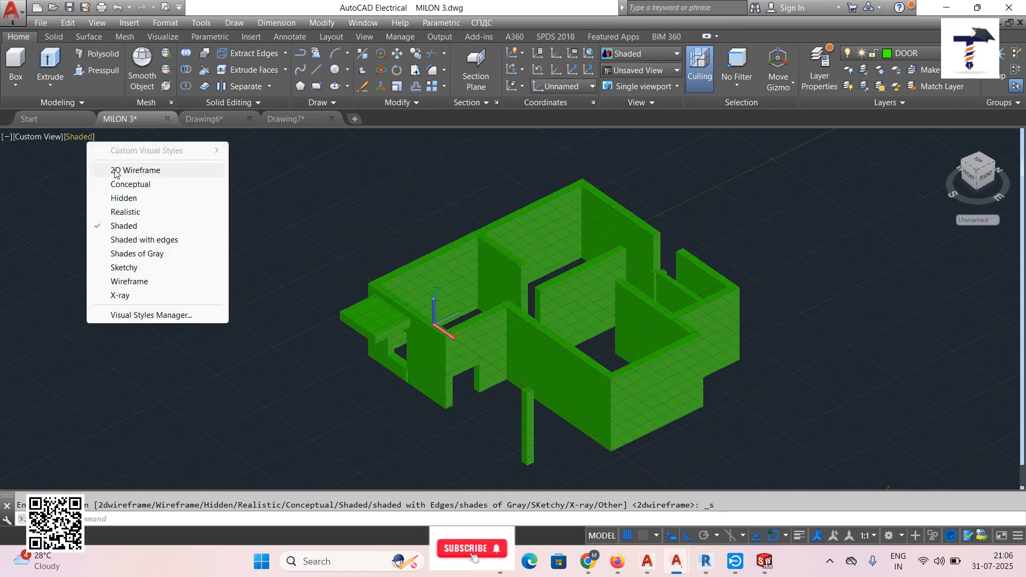
click(115, 171)
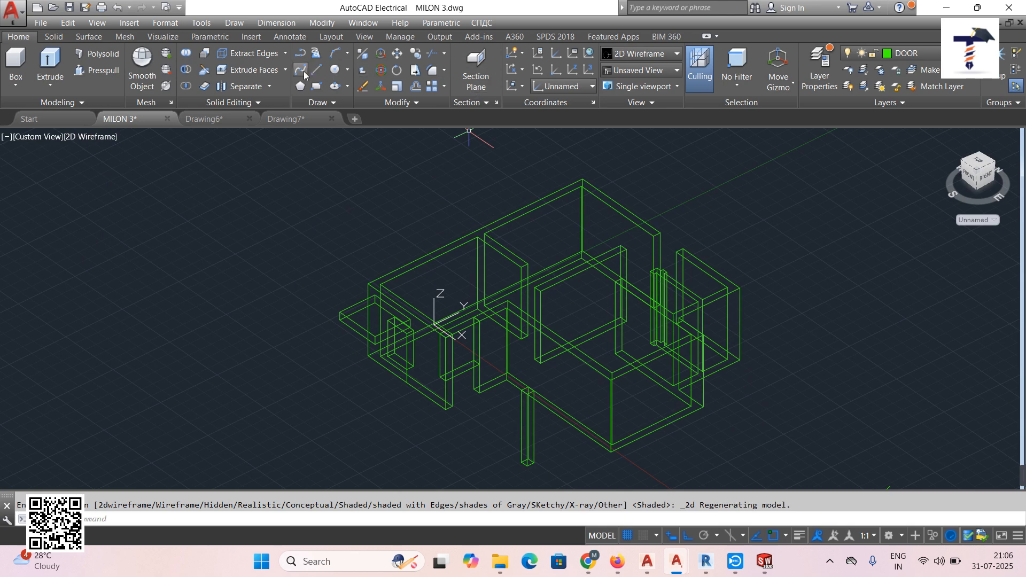
Make the orange "line" layer current
click(318, 86)
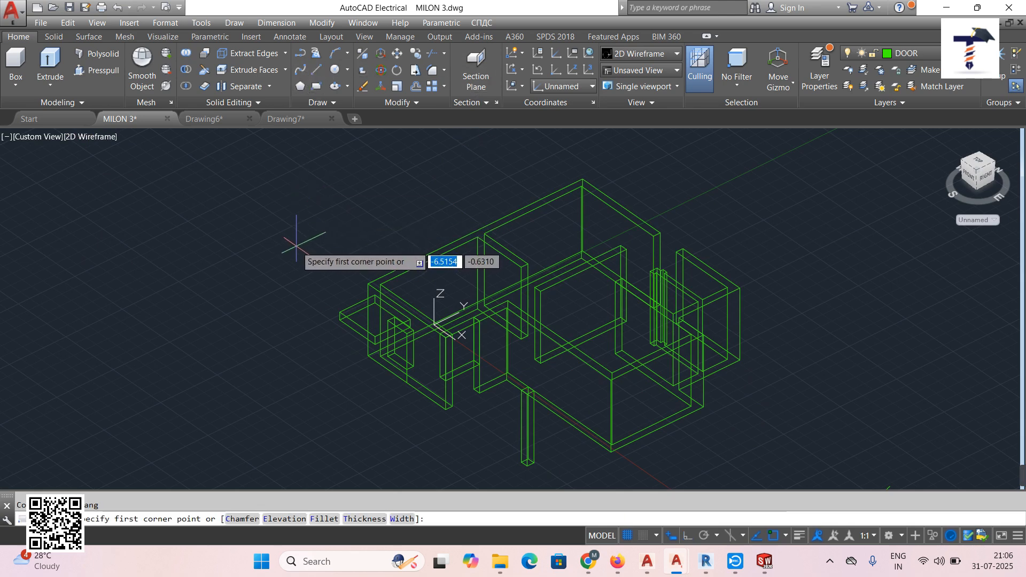
key(Escape)
click(919, 52)
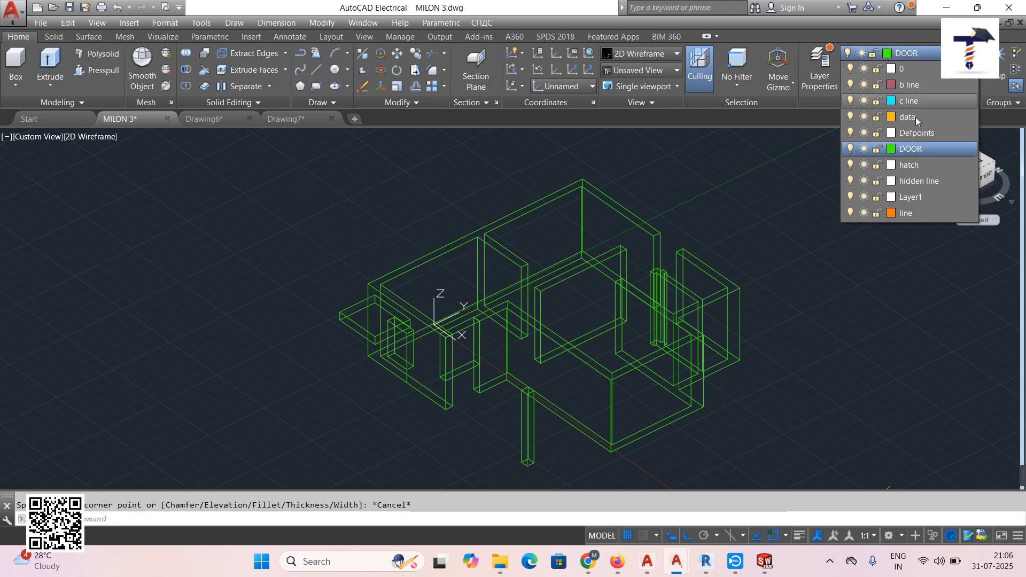
click(907, 213)
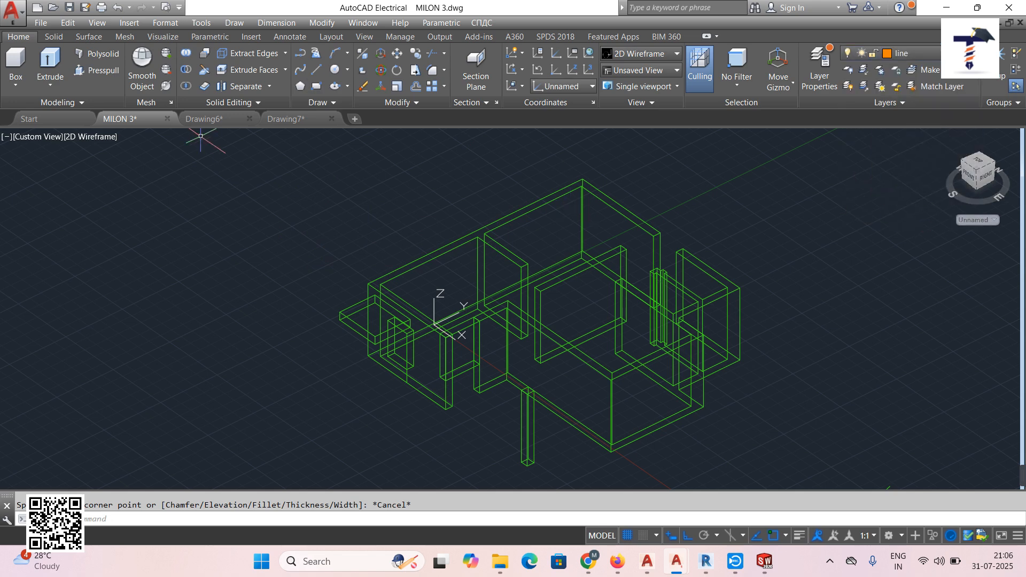
Draw a rectangle at wall-top level that surrounds the whole house with an overhang as the roof slab outline
click(316, 87)
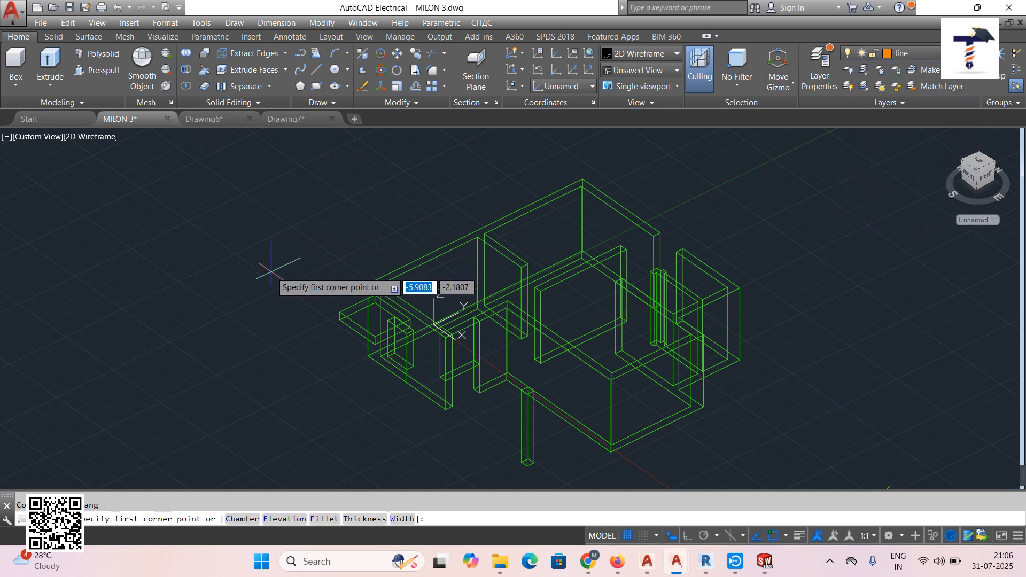
click(271, 272)
key(Escape)
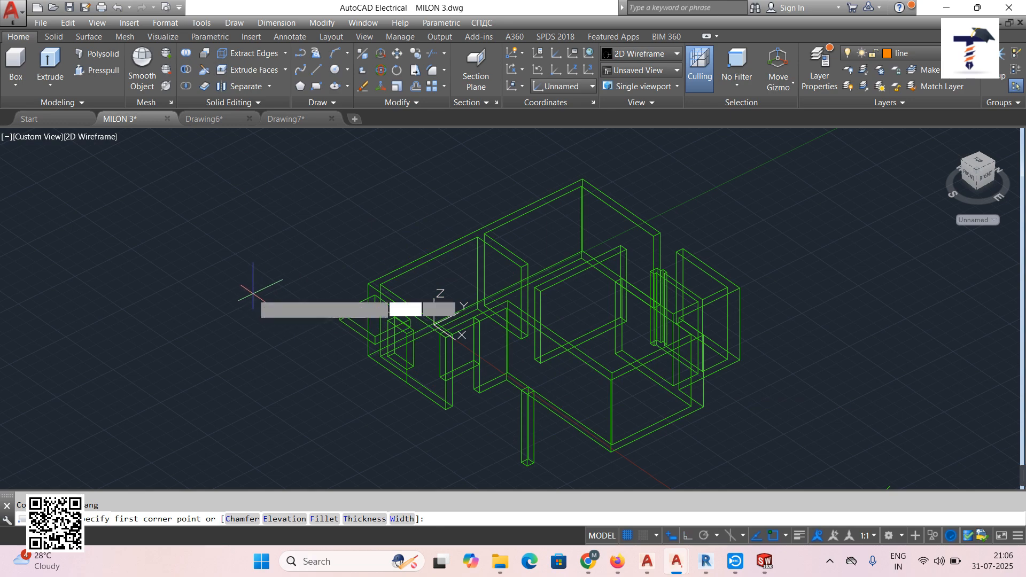
click(254, 293)
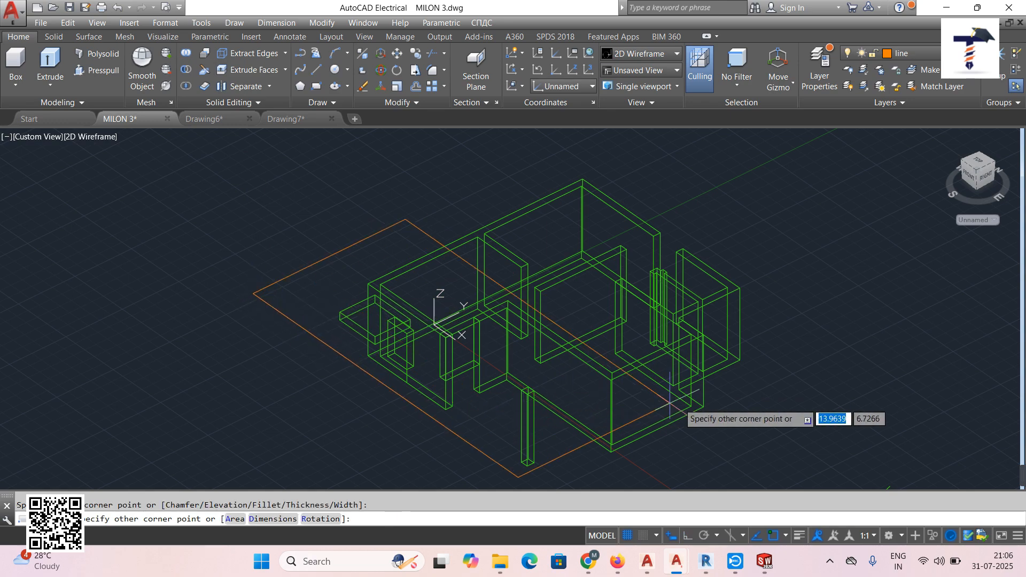
click(822, 315)
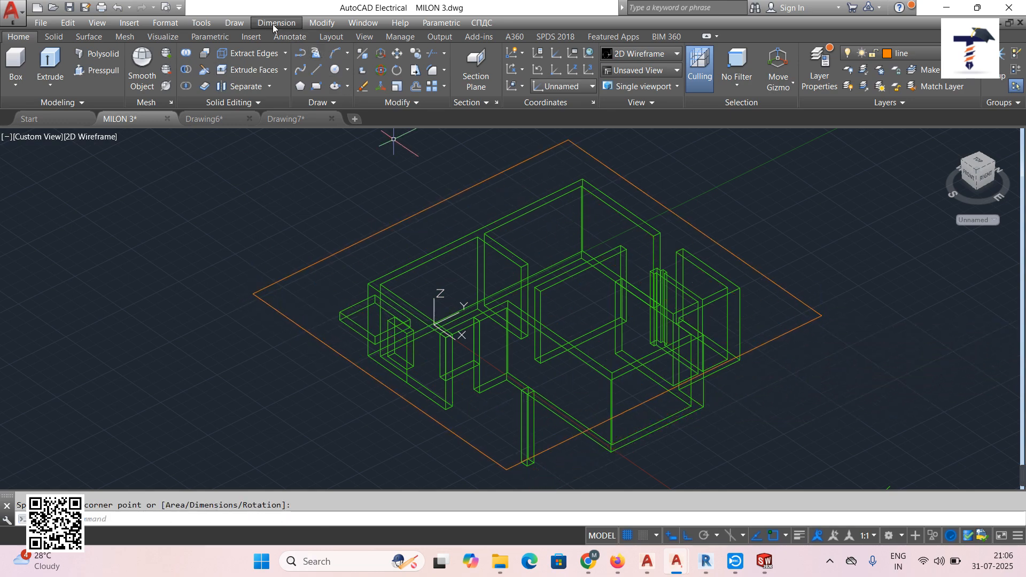
click(235, 23)
click(369, 53)
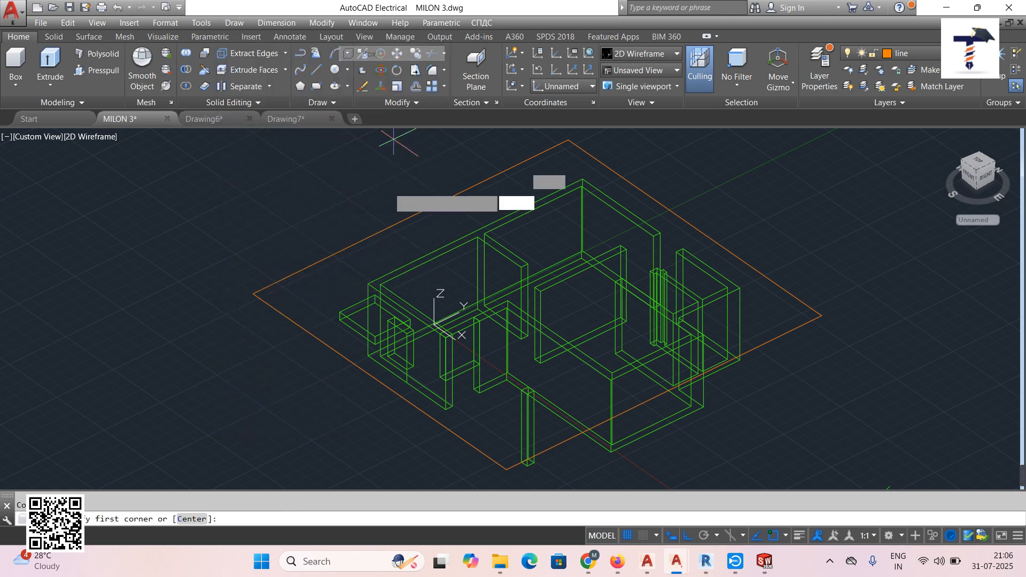
key(Escape)
Extrude the large wall-top rectangle upward by 0.3 to form the roof slab
click(235, 23)
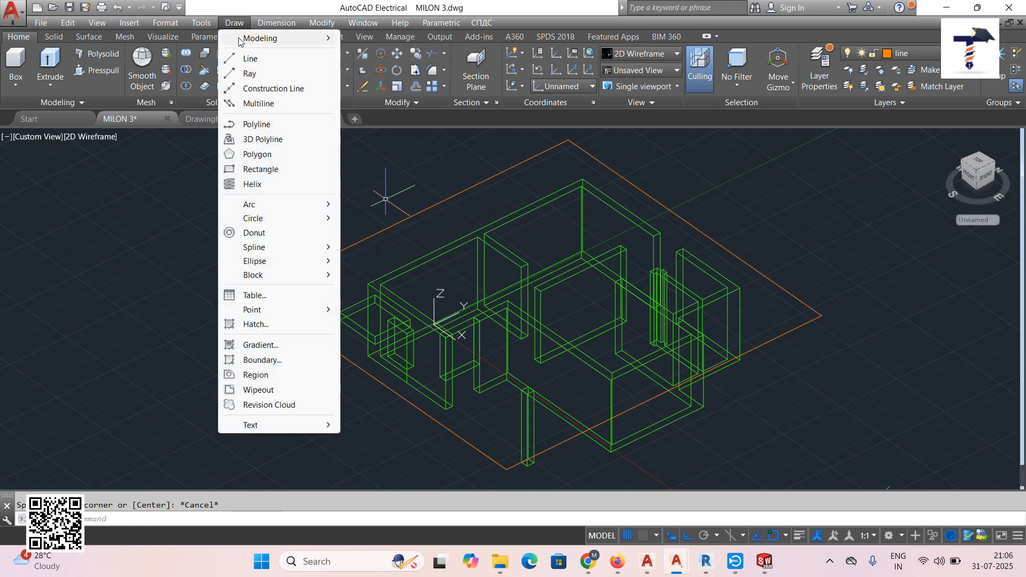
mouse_move(275, 34)
click(374, 165)
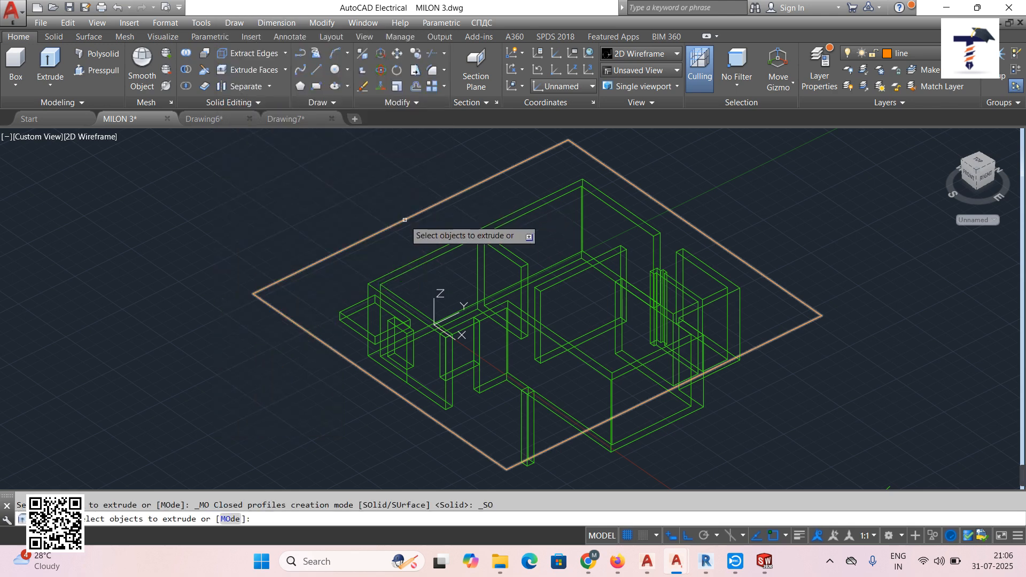
click(398, 205)
click(402, 219)
click(402, 222)
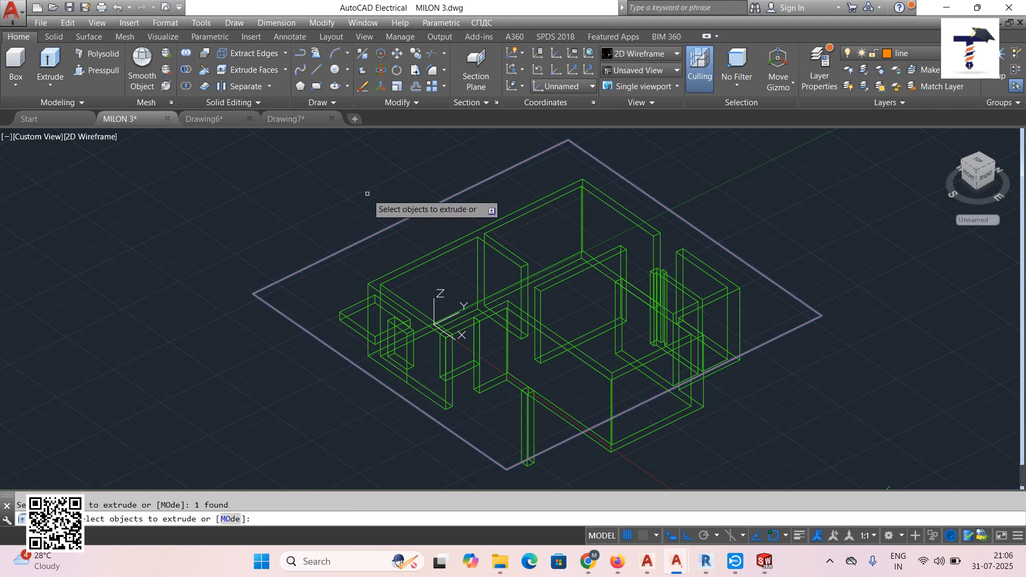
right_click(367, 196)
click(376, 203)
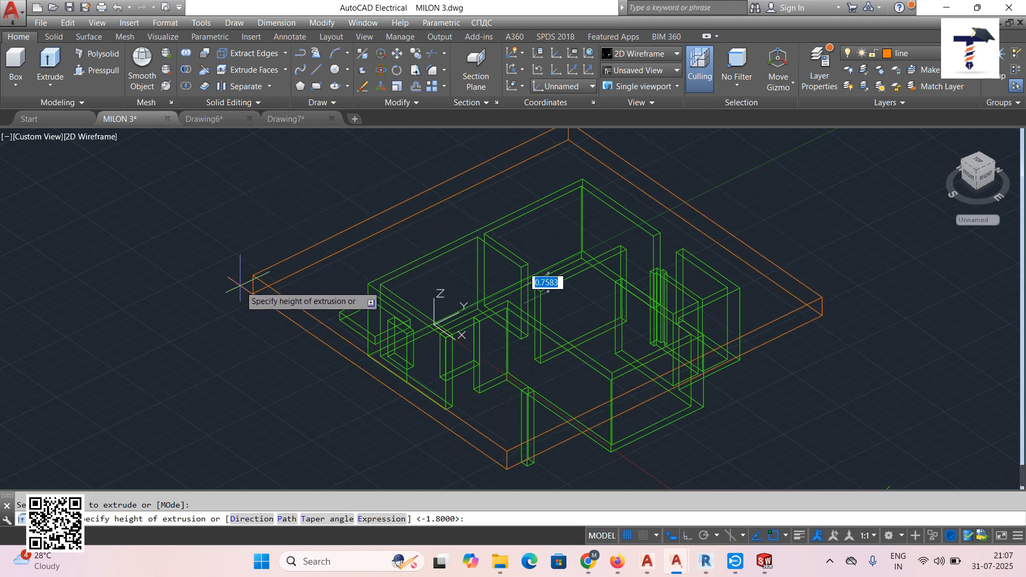
text(.)
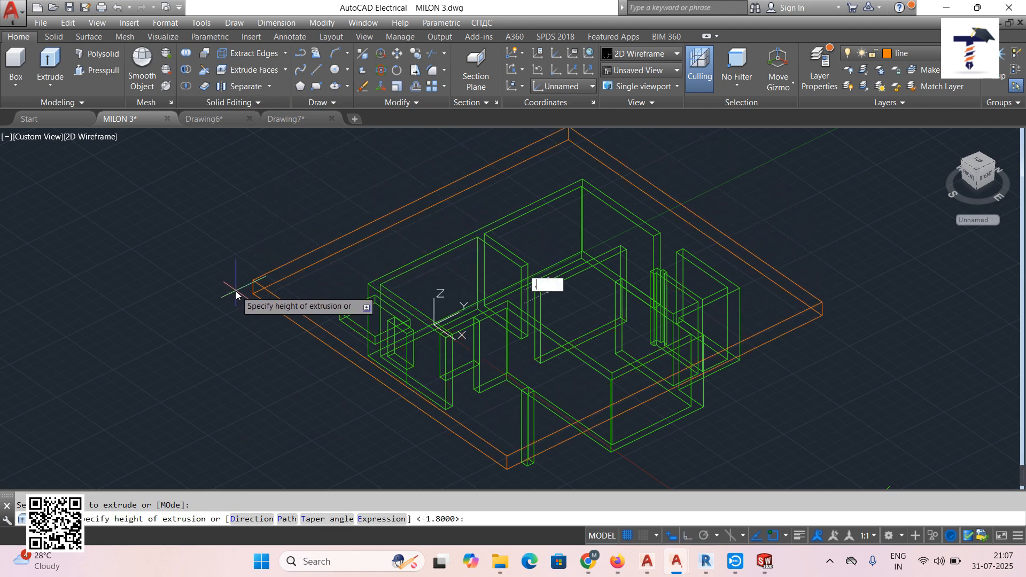
text(3)
key(Return)
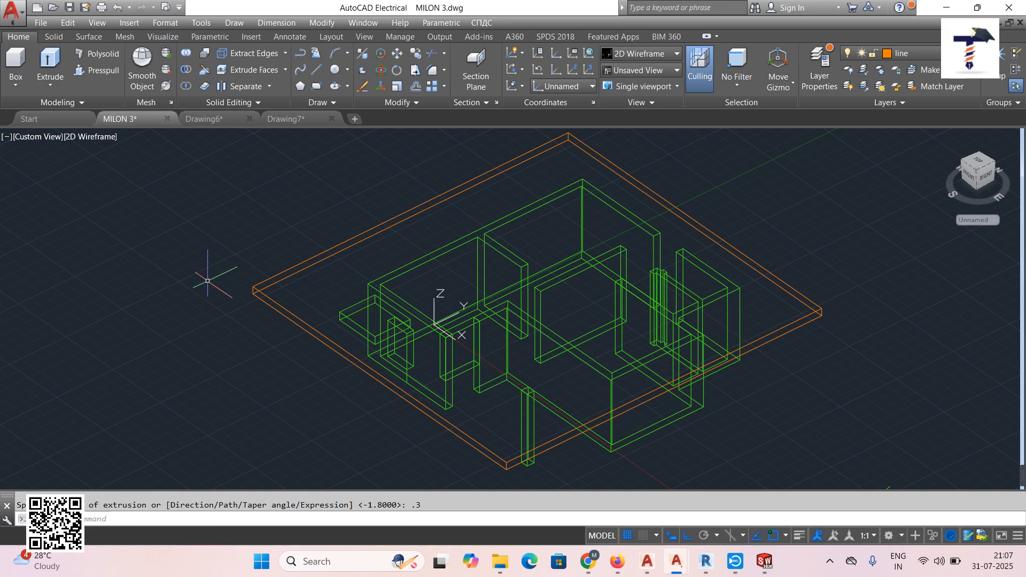
Show the house in the Shaded visual style and reset the UCS to World
click(95, 138)
click(160, 225)
shift+middle_drag(211, 259, 396, 254)
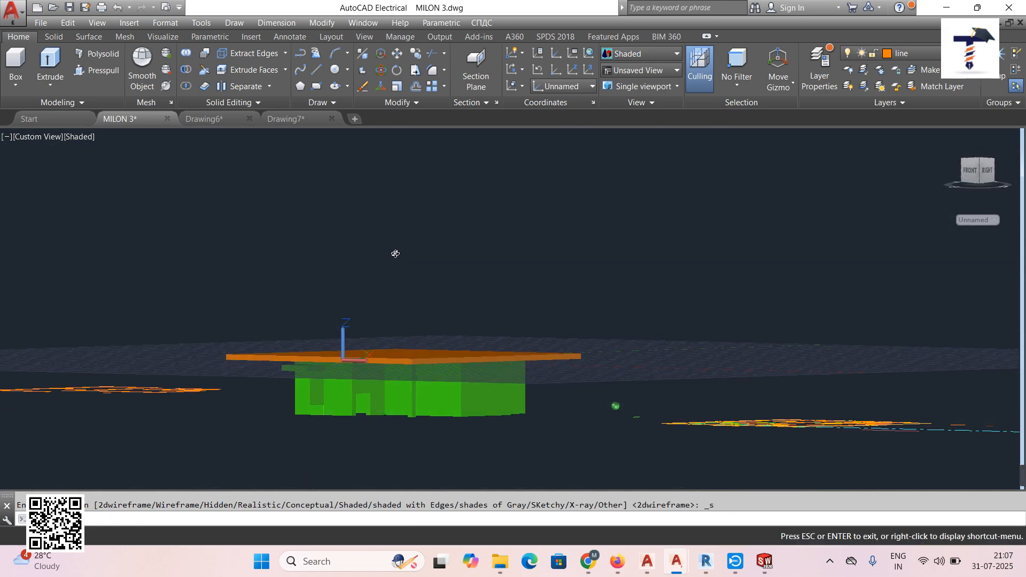
click(588, 55)
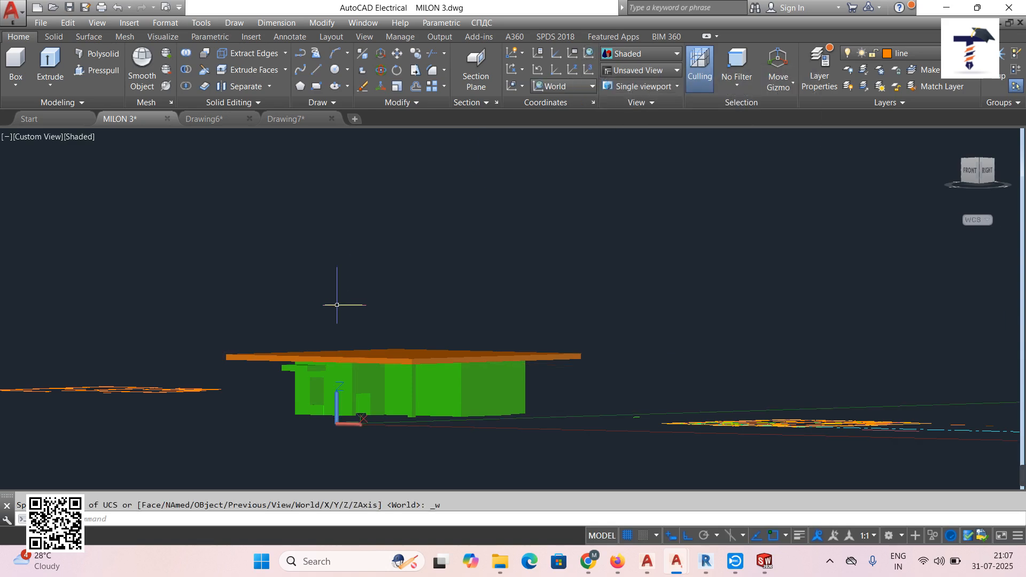
shift+middle_drag(356, 436, 433, 335)
Draw a rectangle at ground level around the whole house, slightly beyond the roof slab, as the floor slab outline
click(316, 85)
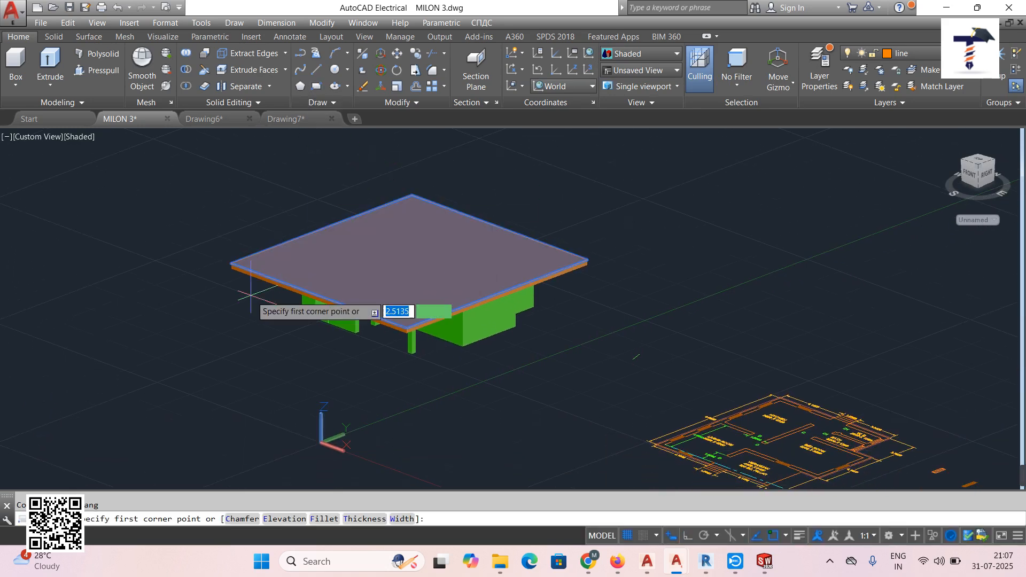
click(214, 297)
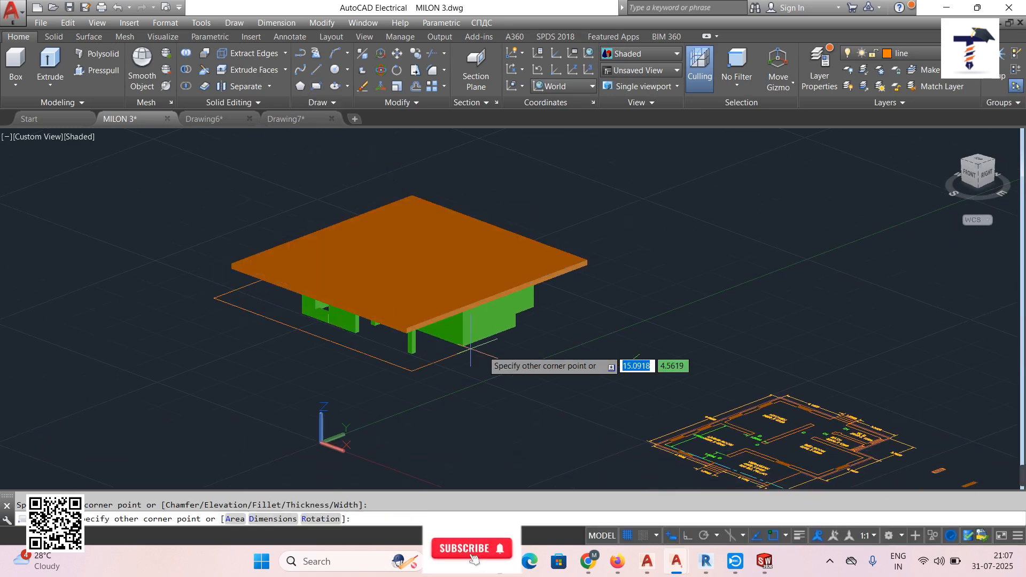
click(613, 305)
Extrude the ground-level rectangle slightly downward to form a thin floor slab under the house
click(233, 22)
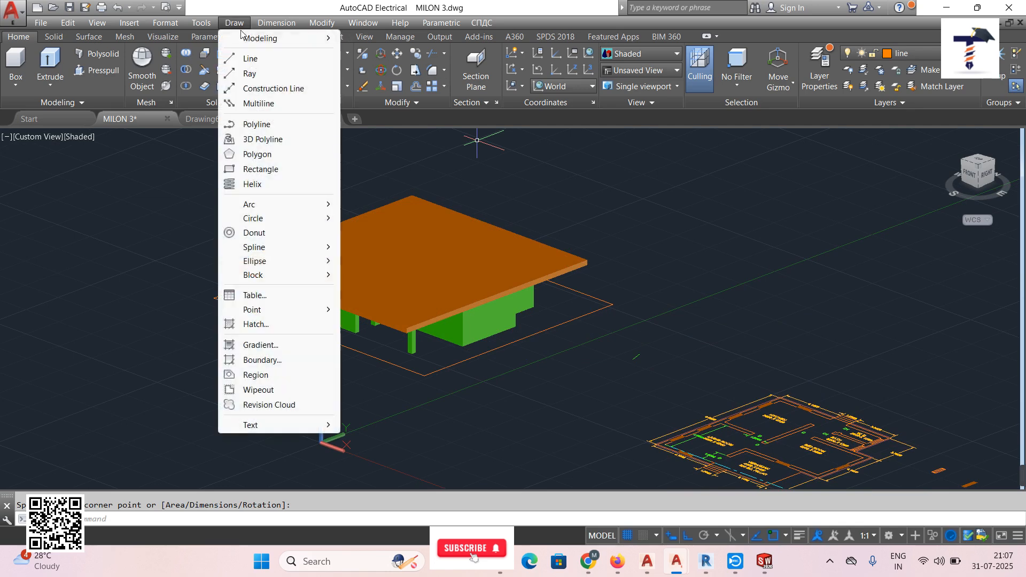
mouse_move(268, 38)
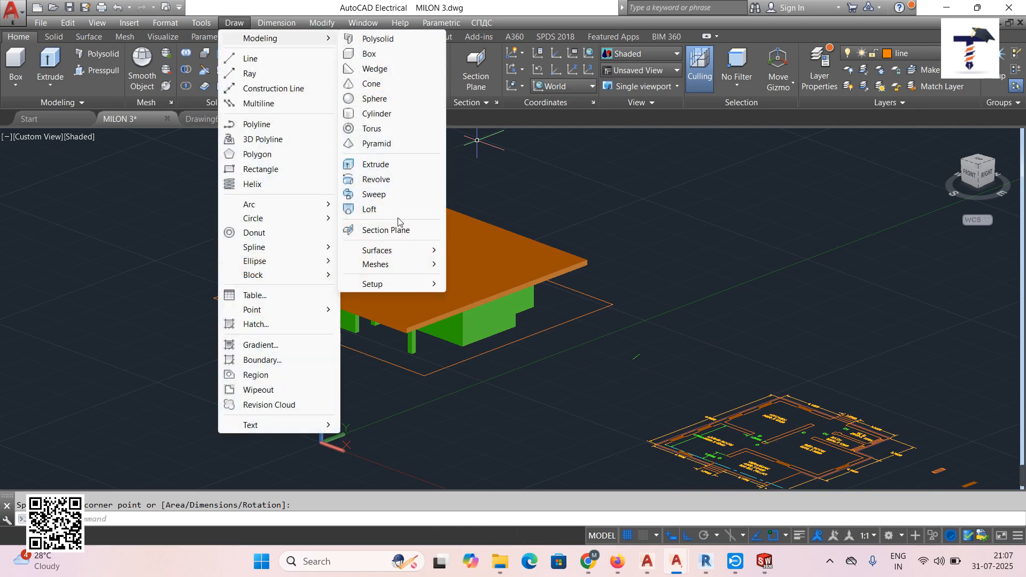
click(394, 165)
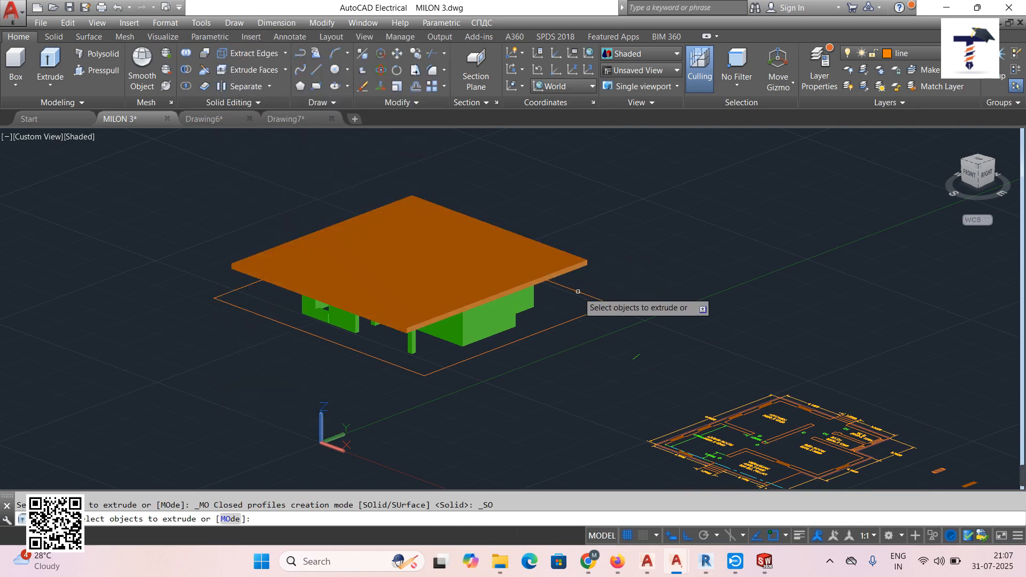
click(602, 300)
right_click(632, 268)
click(651, 271)
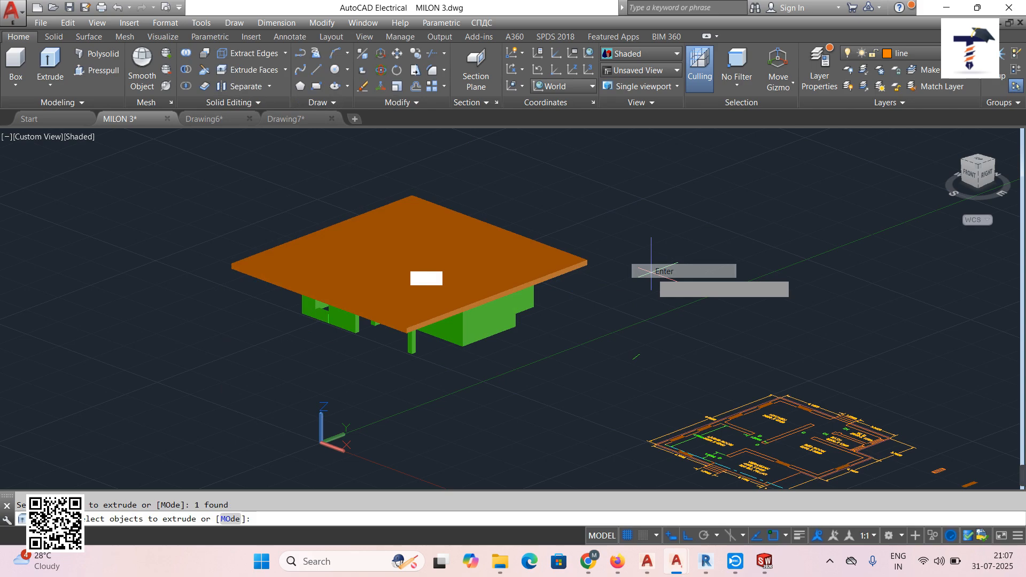
click(651, 309)
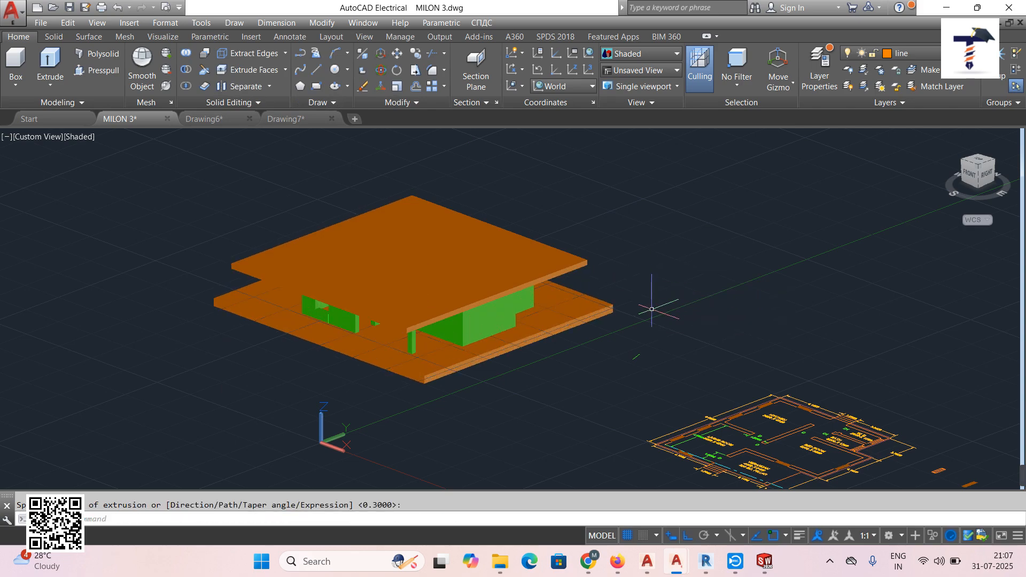
mouse_move(652, 309)
shift+middle_down()
mouse_move(603, 286)
mouse_move(632, 284)
mouse_move(668, 306)
mouse_move(648, 307)
shift+middle_up()
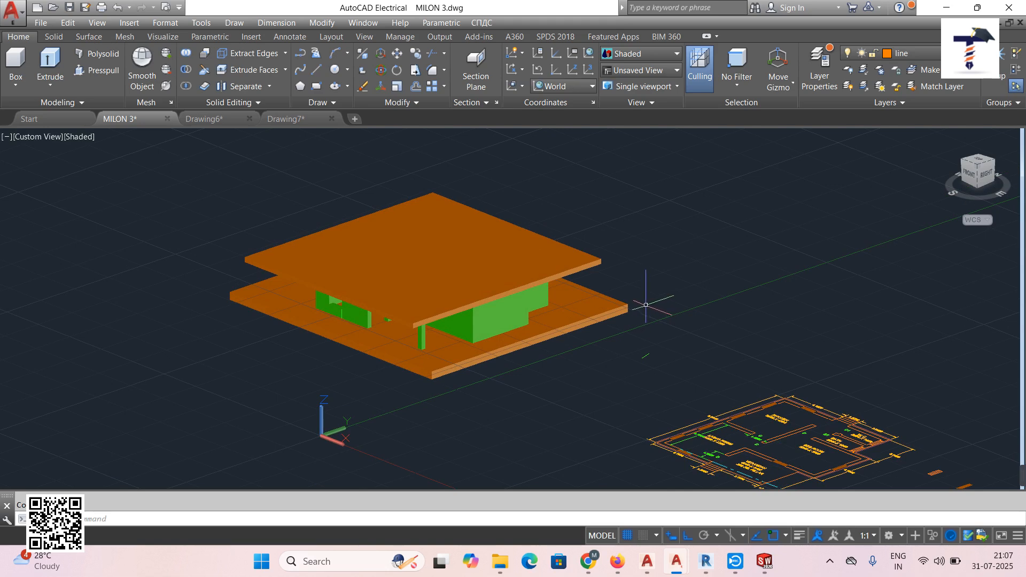
middle_drag(648, 298, 607, 274)
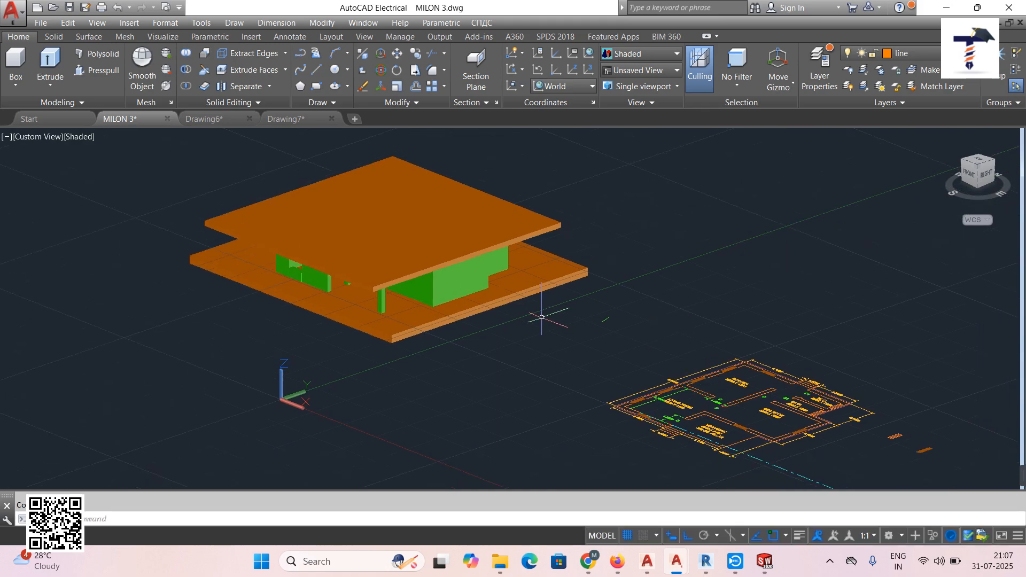